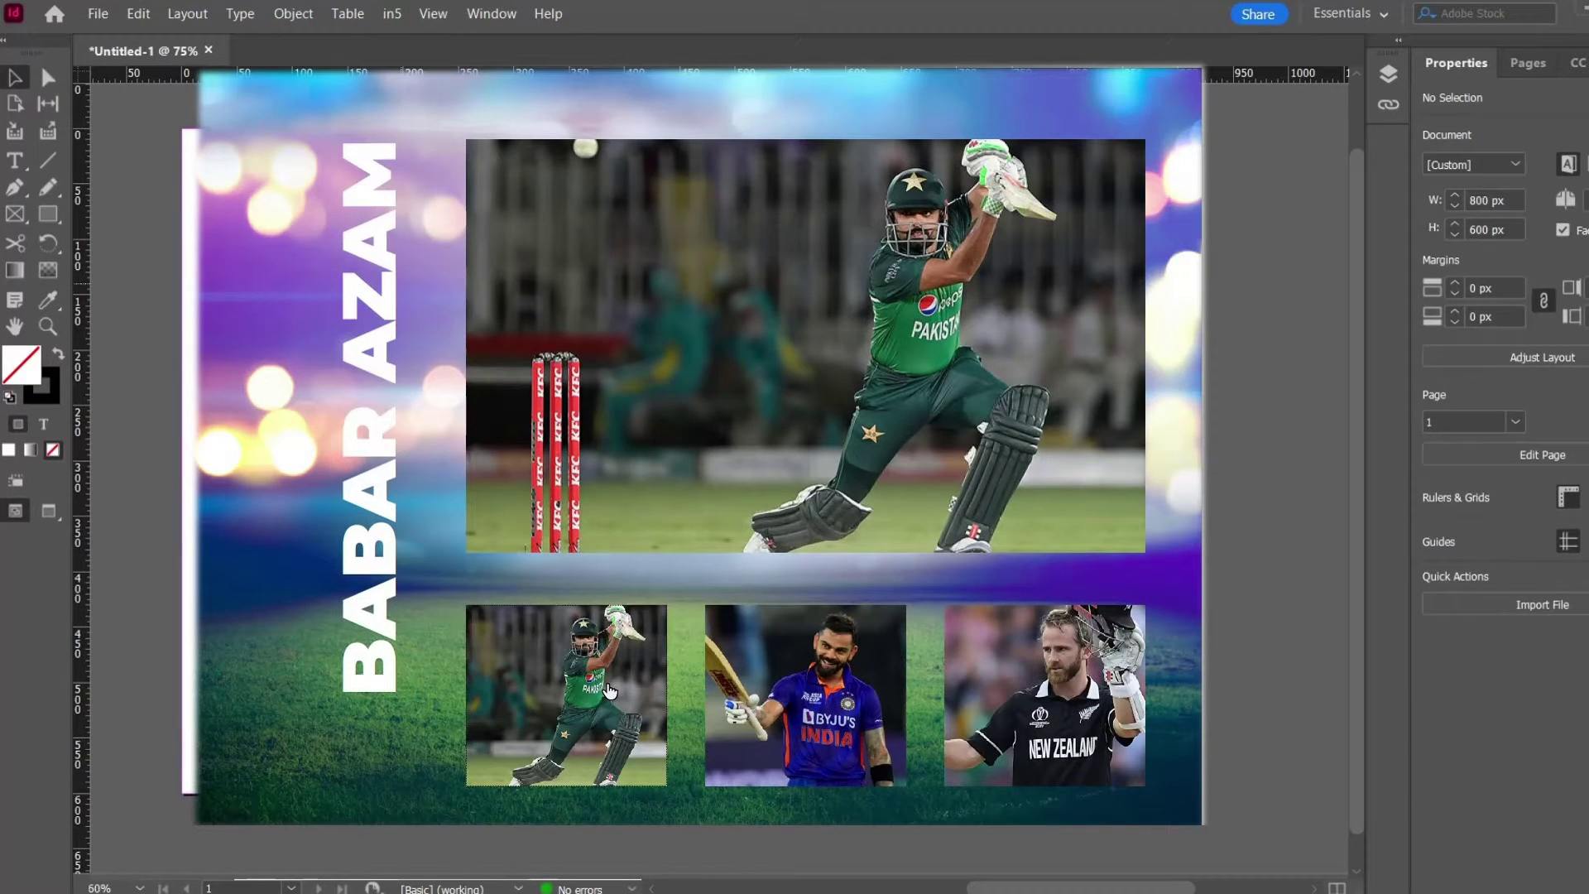
- Preview the finished interactive gallery by switching the large image and name among the three player thumbnails
left_click(807, 674)
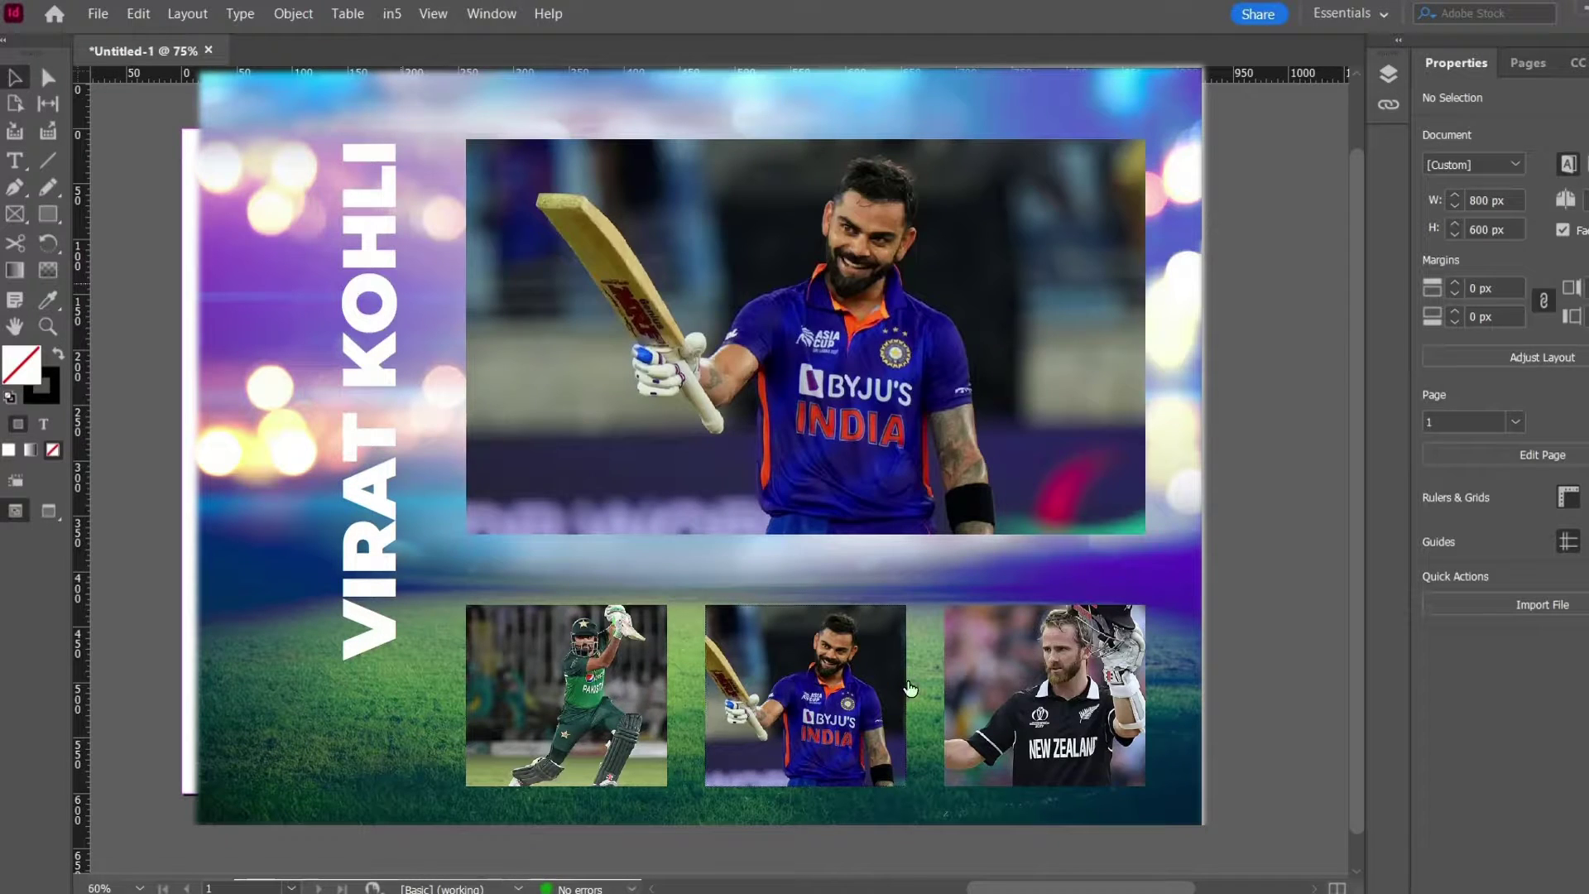
left_click(1089, 692)
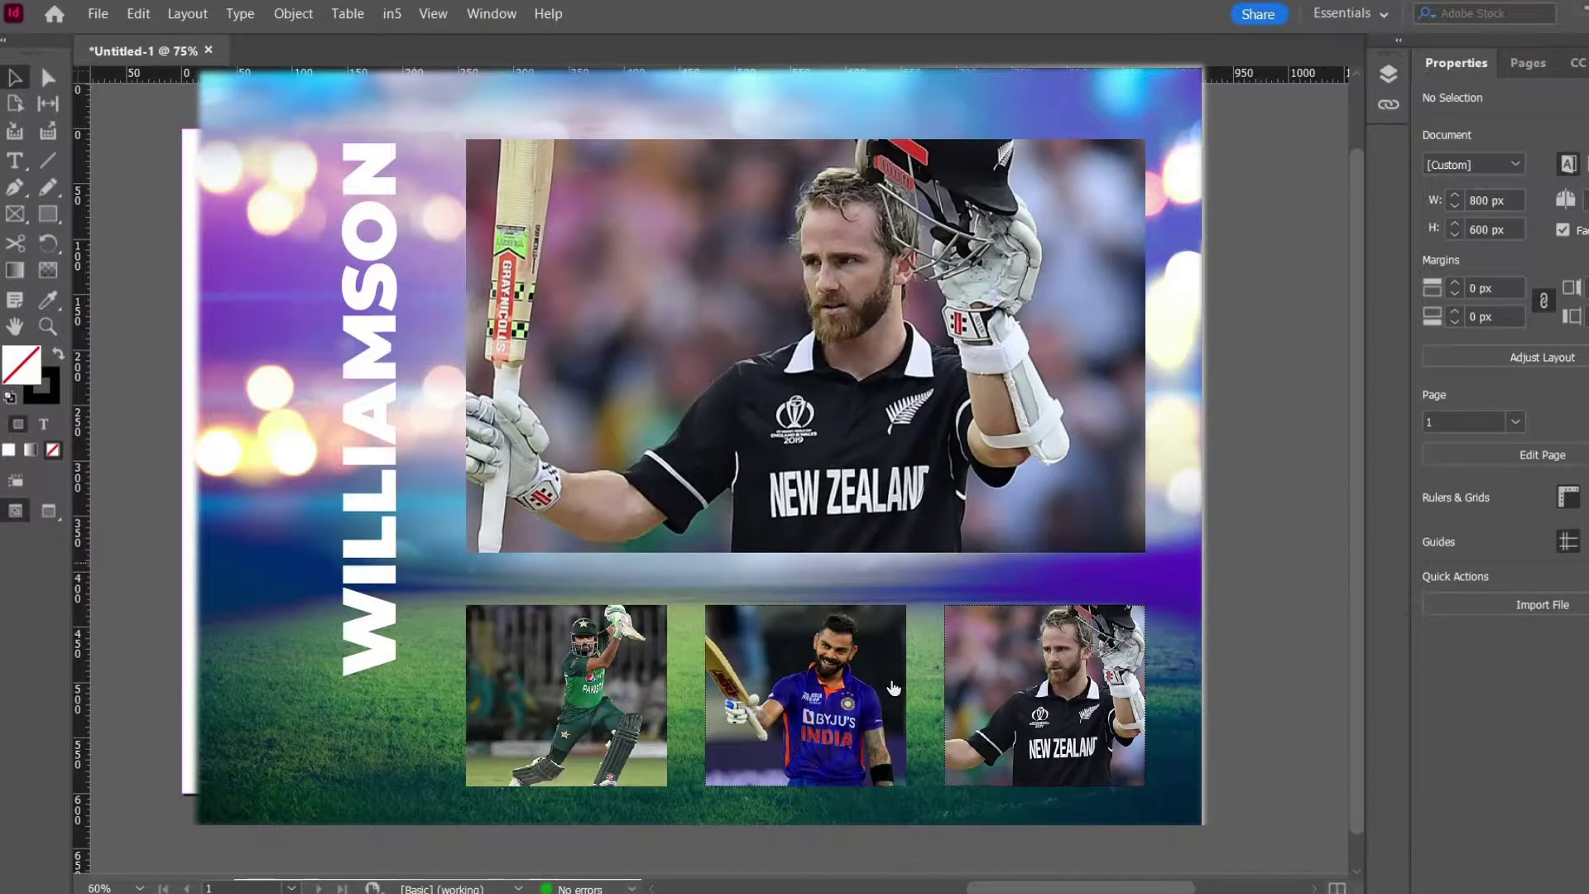
left_click(893, 687)
left_click(519, 677)
left_click(809, 679)
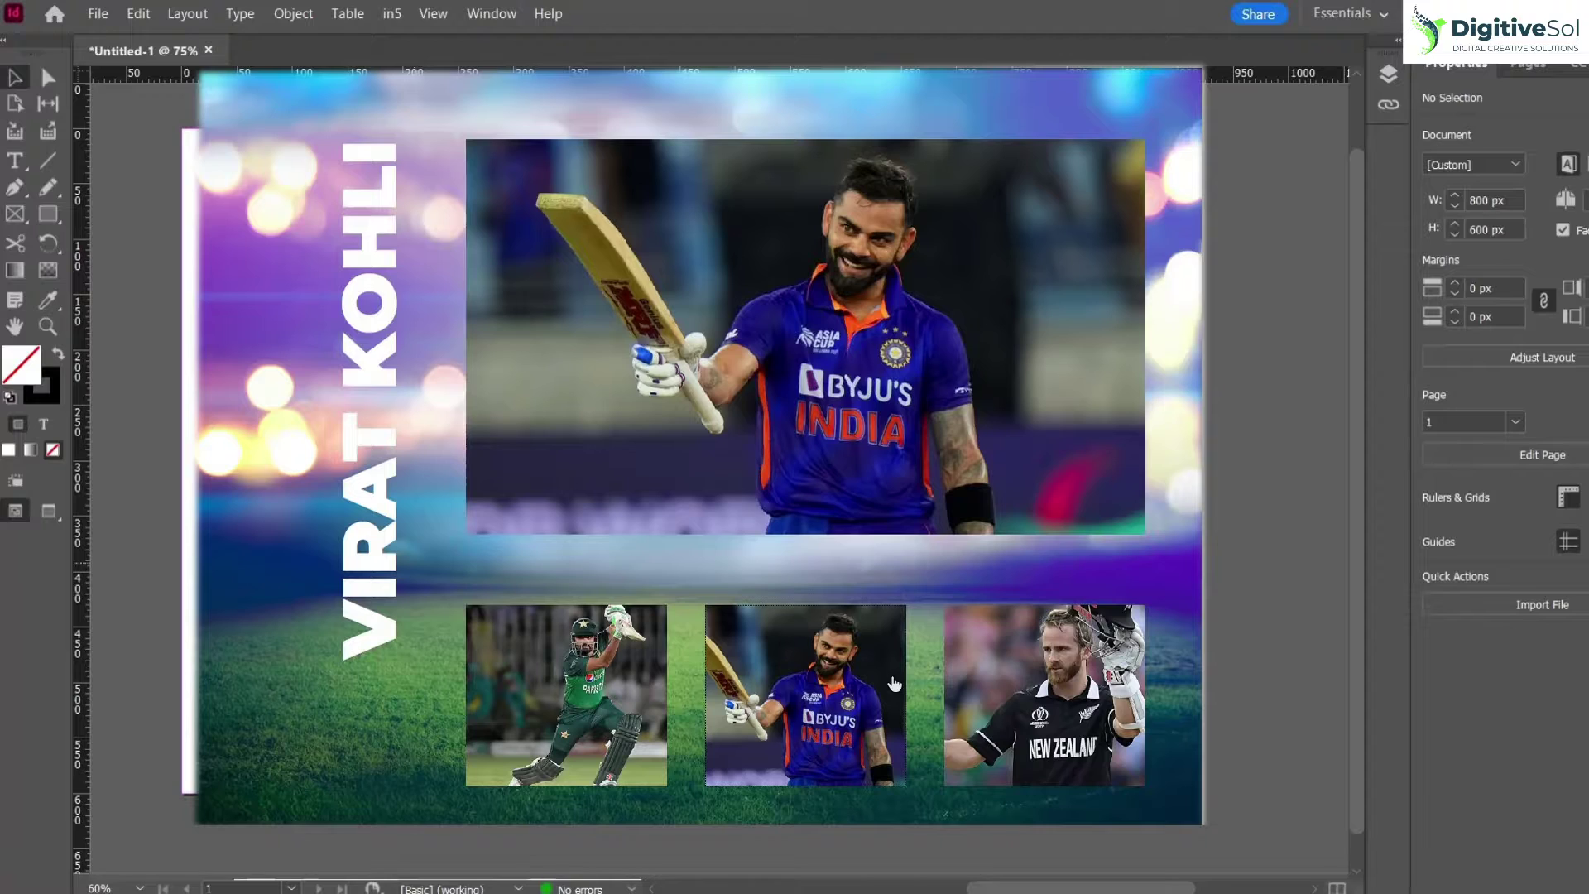
left_click(1043, 685)
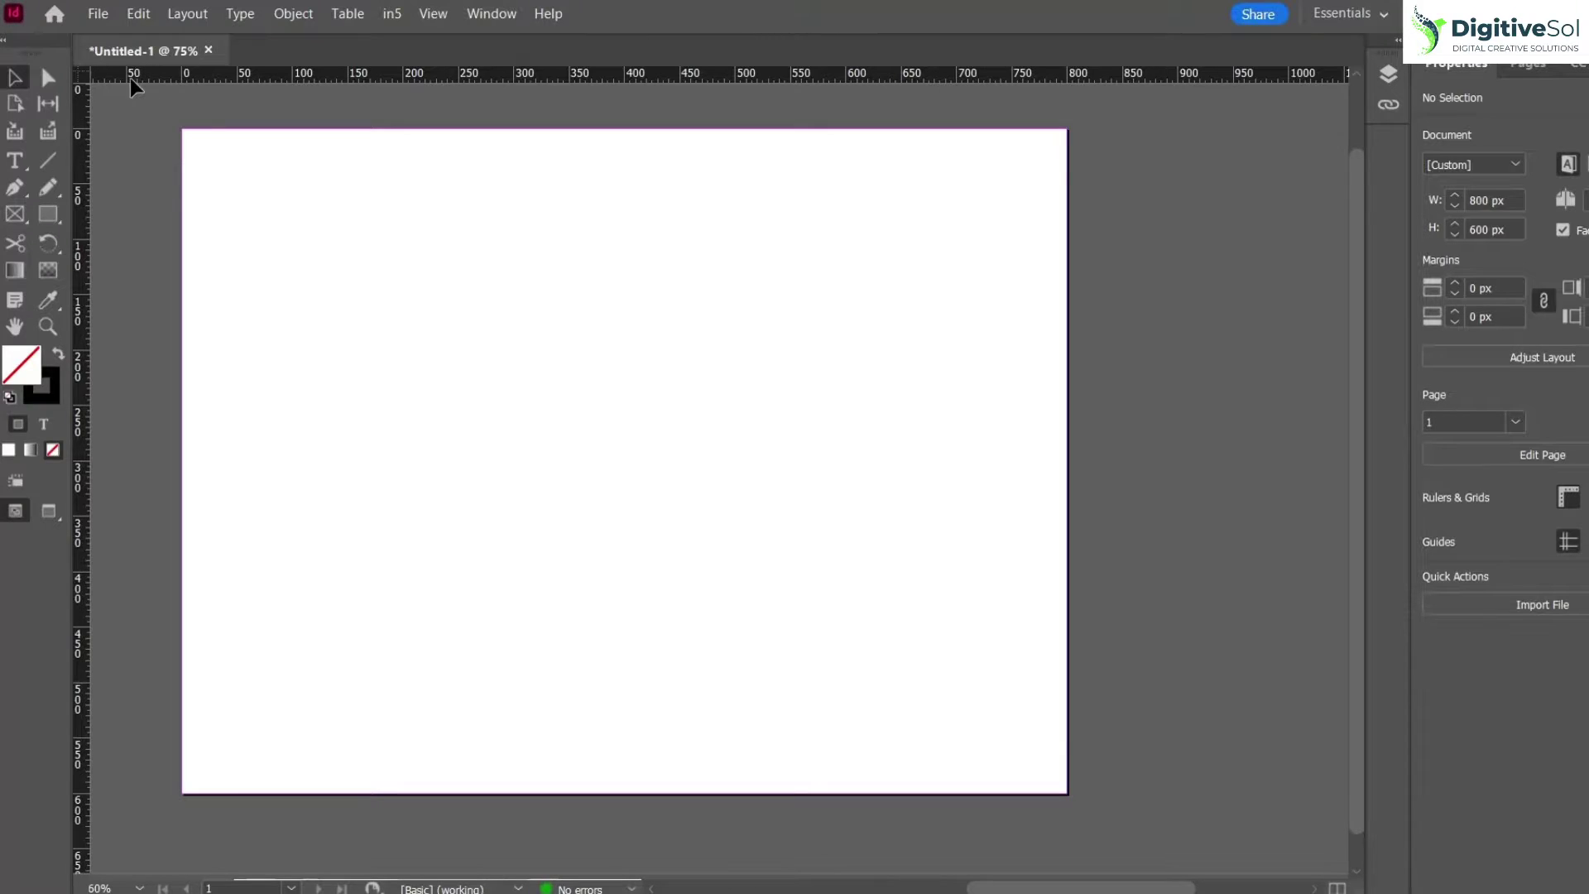
- Place the image background (2), scale it to cover the whole page, and lock it
left_click(98, 13)
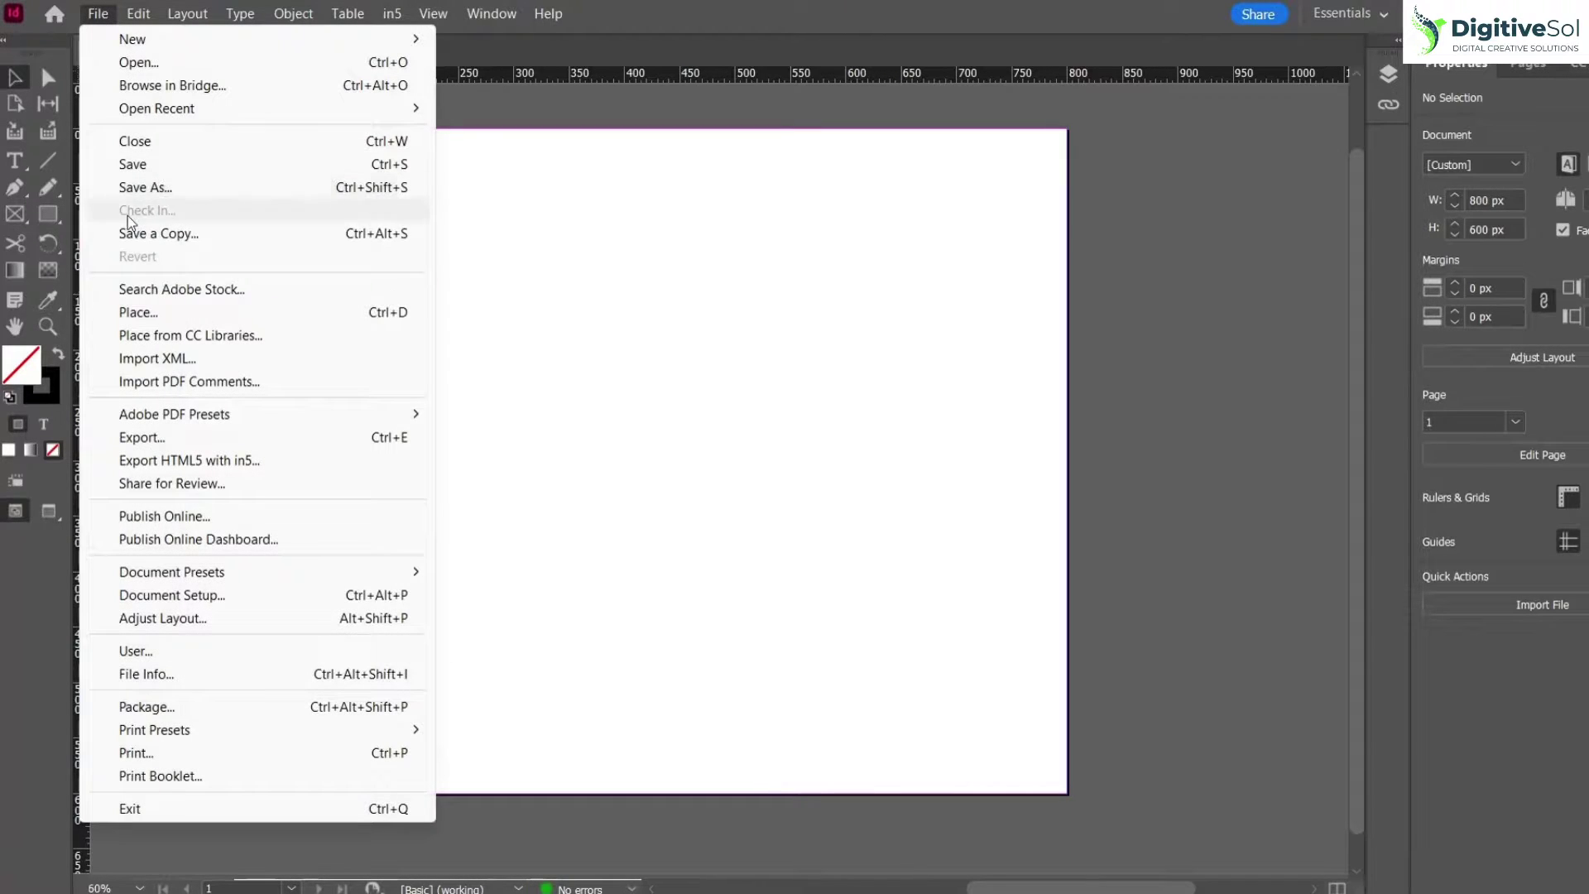
left_click(139, 312)
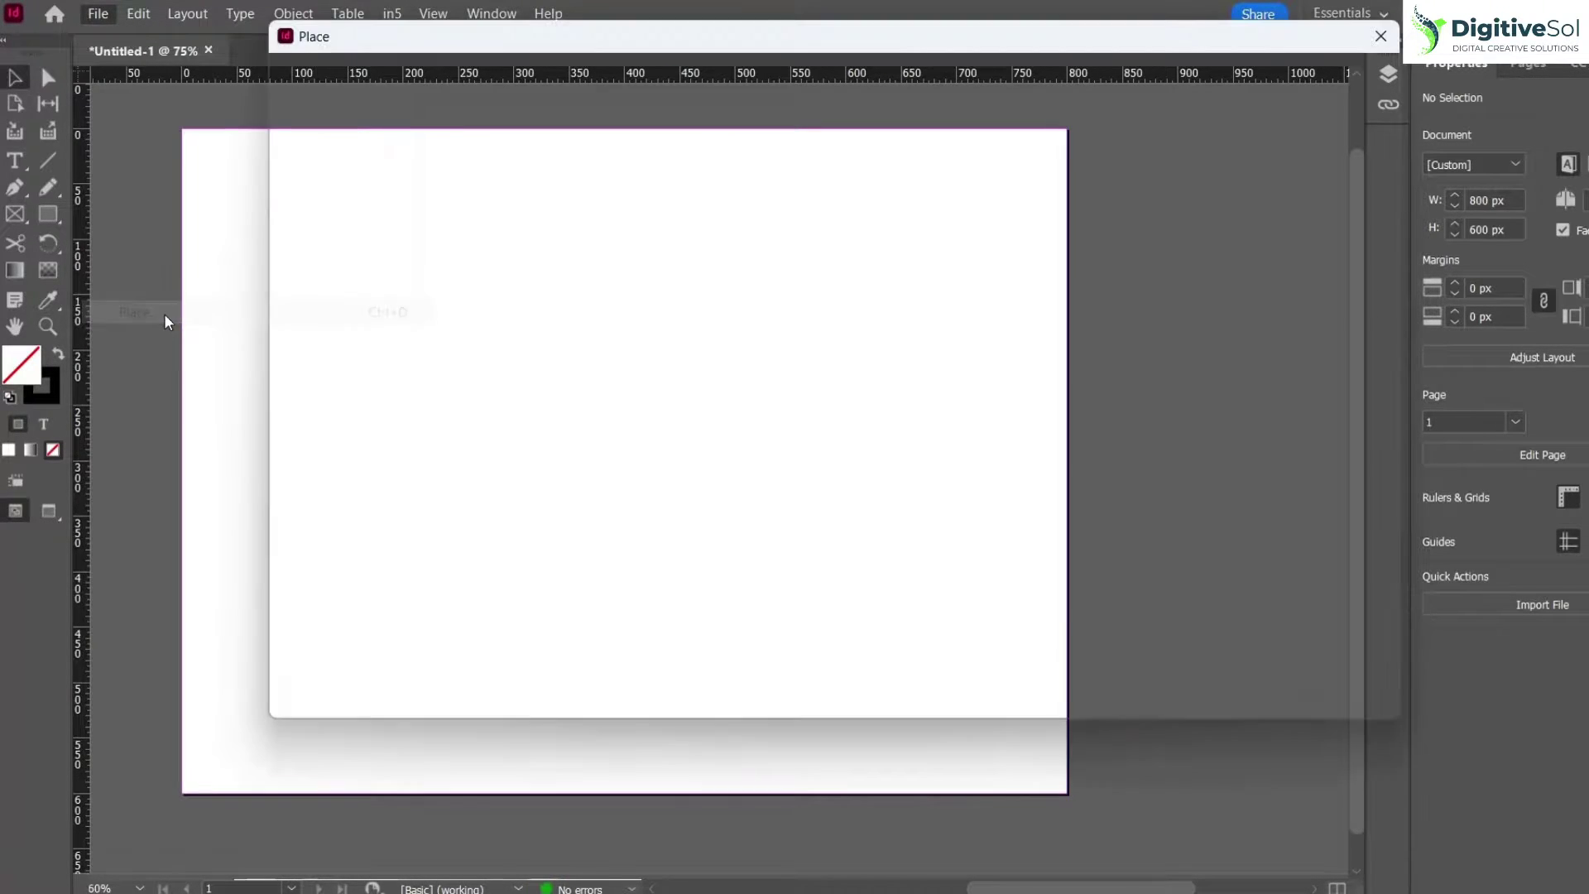
double_click(1031, 240)
left_click(547, 314)
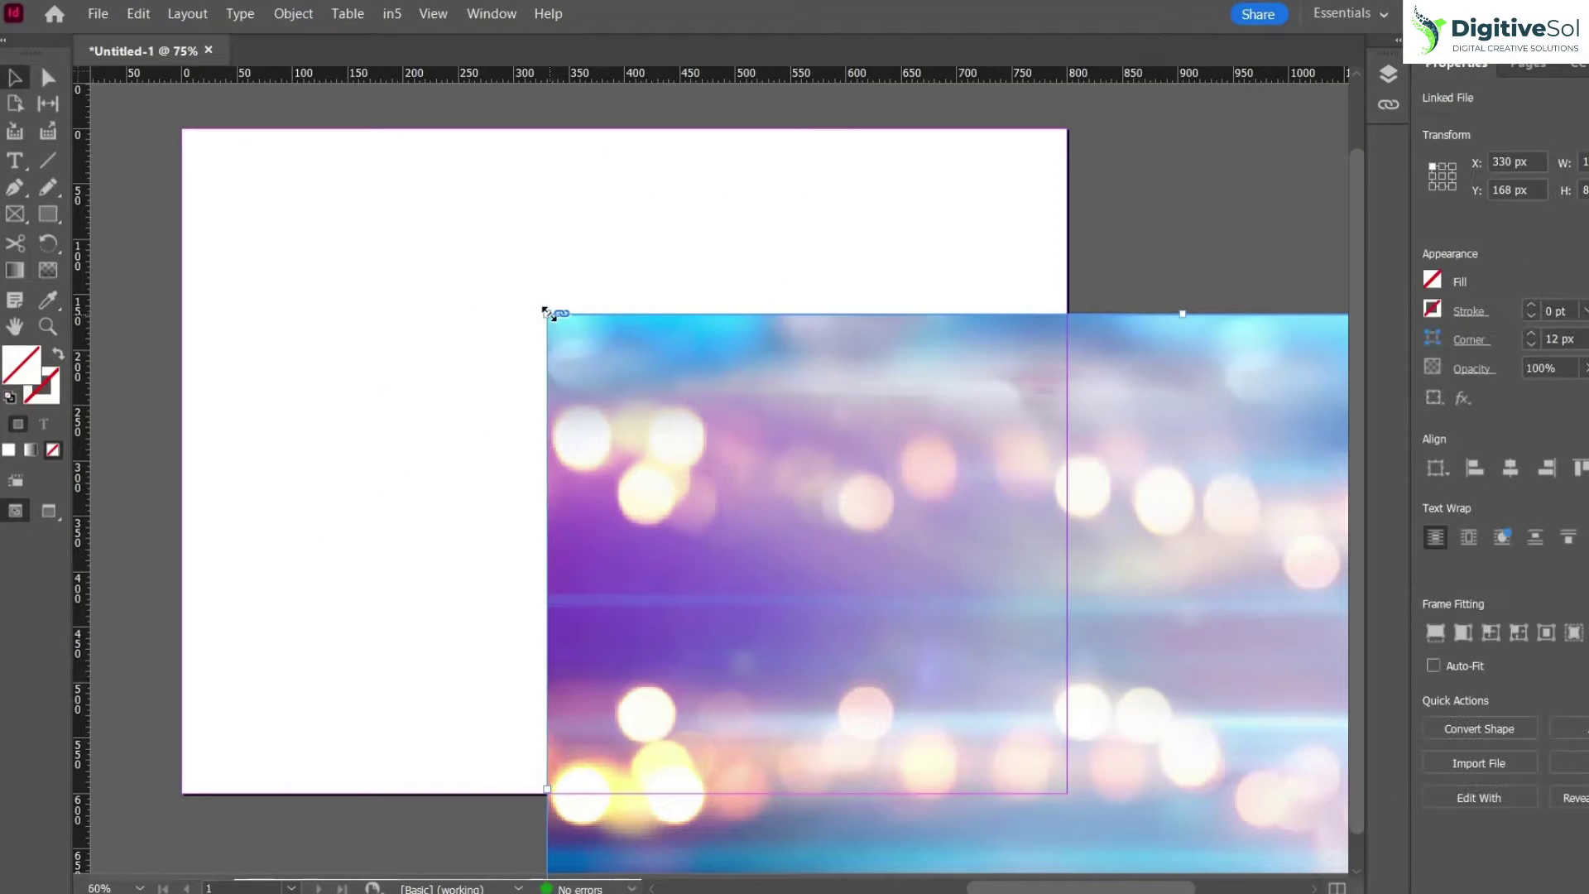
left_click_drag(547, 314, 937, 655)
left_click_drag(1040, 710, 285, 234)
left_click_drag(678, 497, 1031, 791)
left_click(1270, 577)
- Draw a rectangular image frame on the lower part of the page and duplicate it into an evenly spaced row of three
left_click(15, 213)
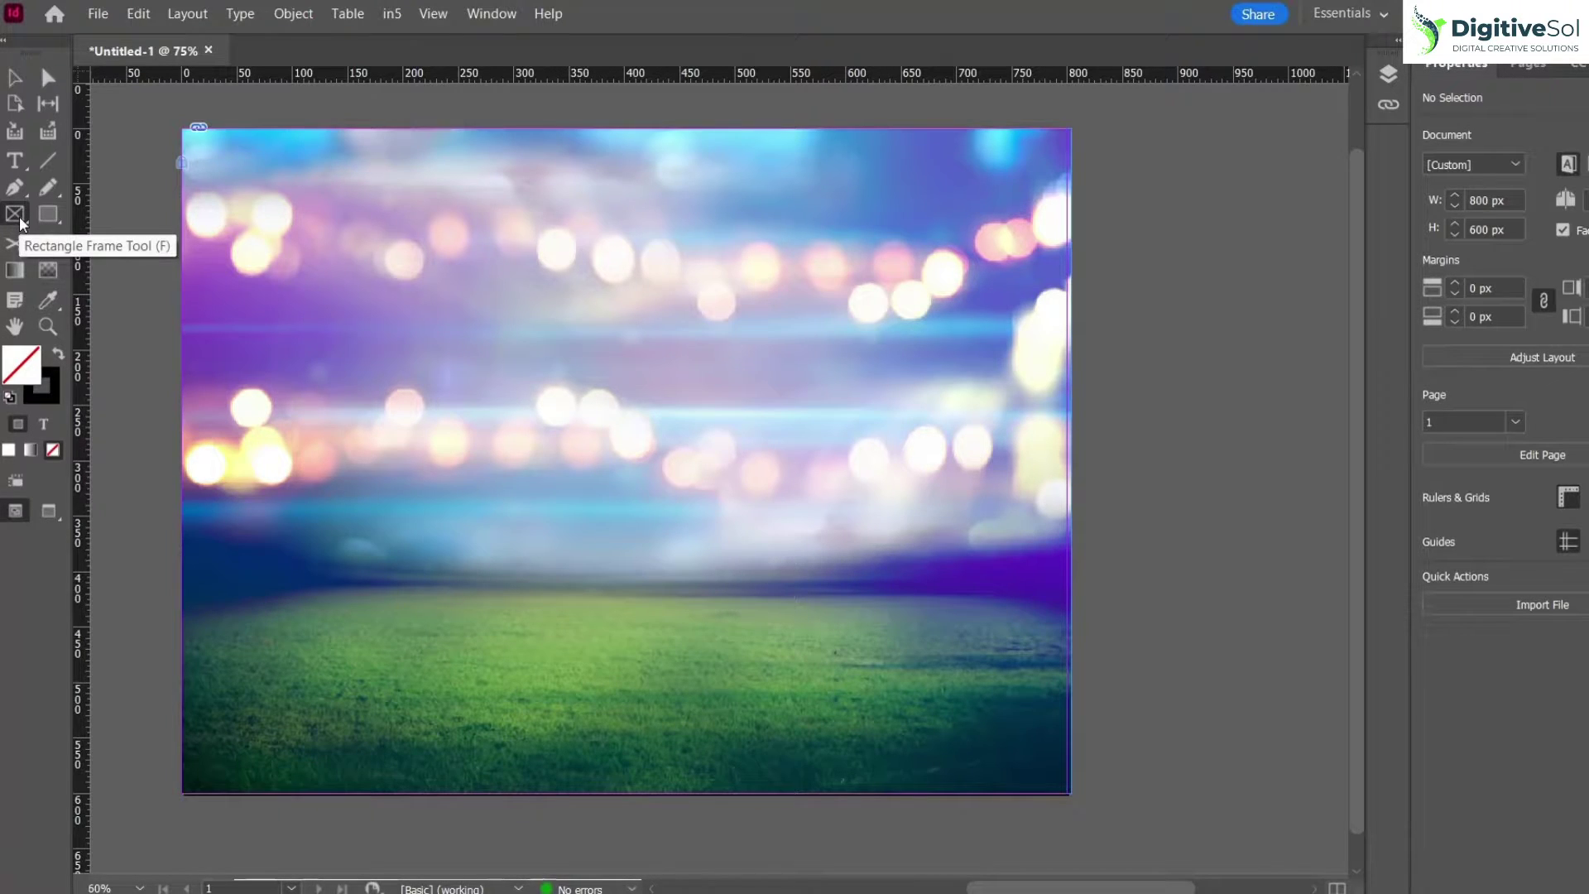
left_click_drag(402, 554, 577, 757)
key("v")
left_click_drag(501, 645, 917, 658)
- Duplicate a small frame above the row, enlarge it to about 537 px wide, and shift all four frames to X 218 px
left_click(513, 646)
left_click(498, 707)
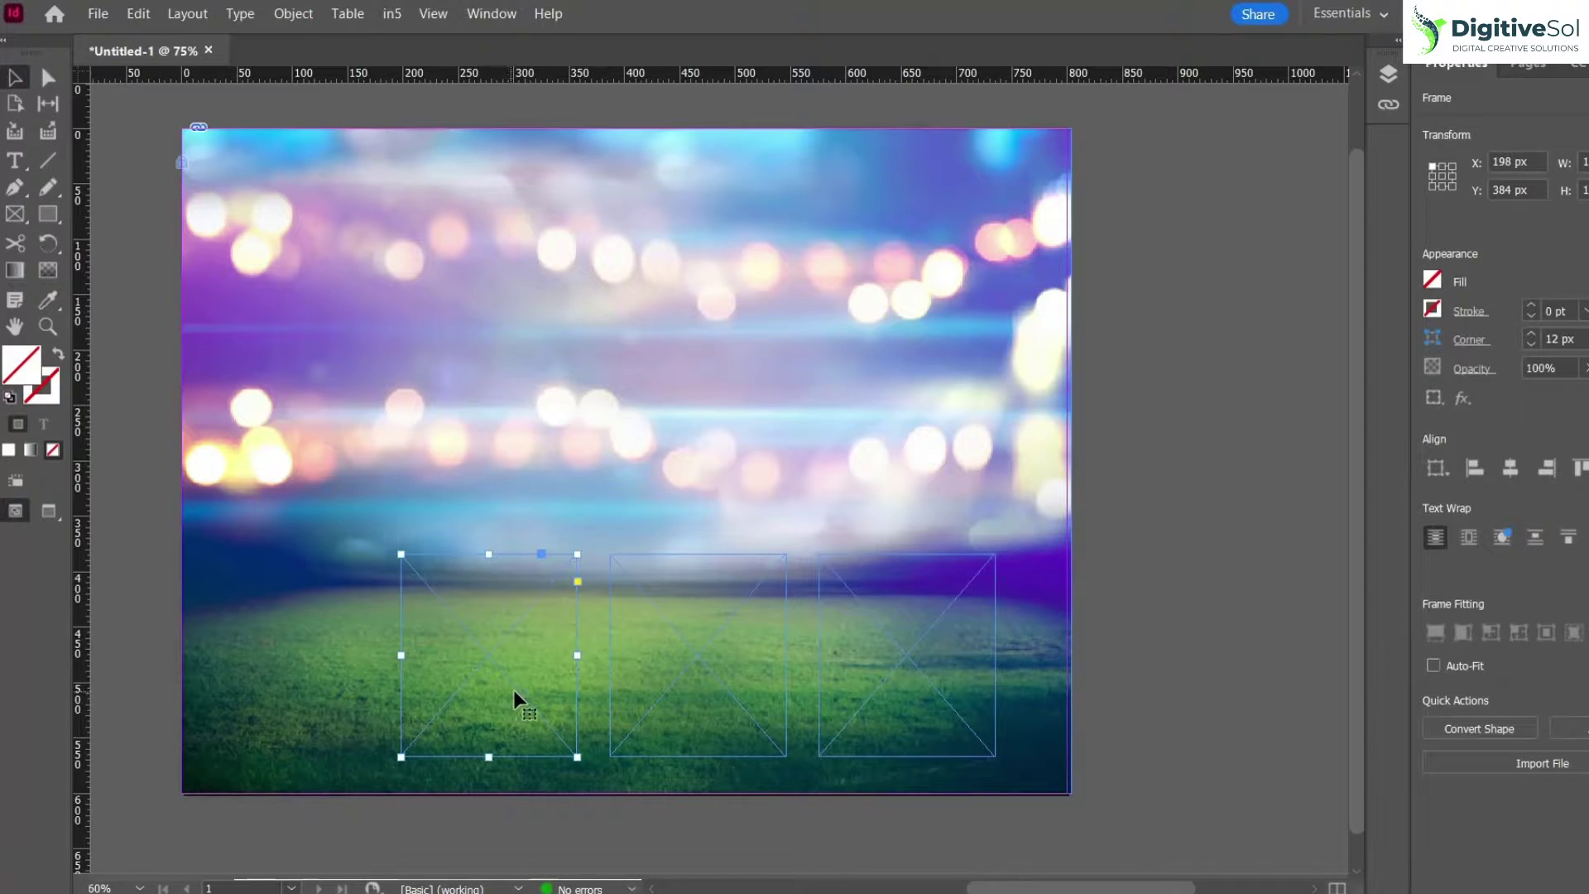
left_click_drag(530, 702, 538, 472)
left_click_drag(577, 324, 998, 166)
left_click_drag(1017, 679, 428, 332)
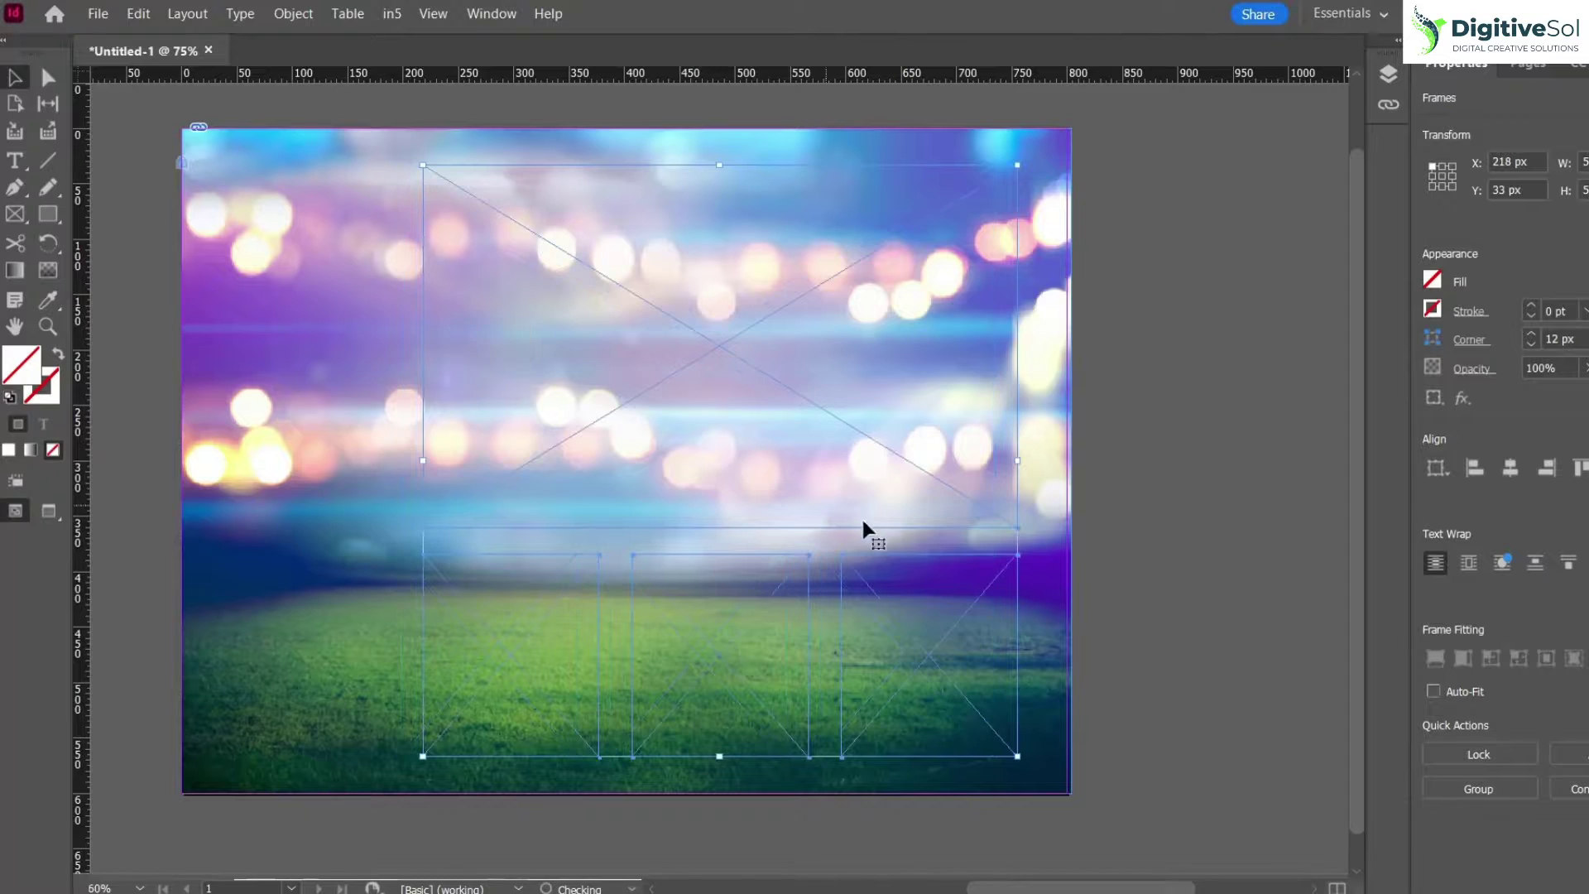
left_click(1155, 597)
- Shorten the three small frames so their top edges sit at Y 424 px, and move the large frame down to Y 56 px
left_click_drag(307, 631, 916, 780)
left_click_drag(729, 548, 720, 597)
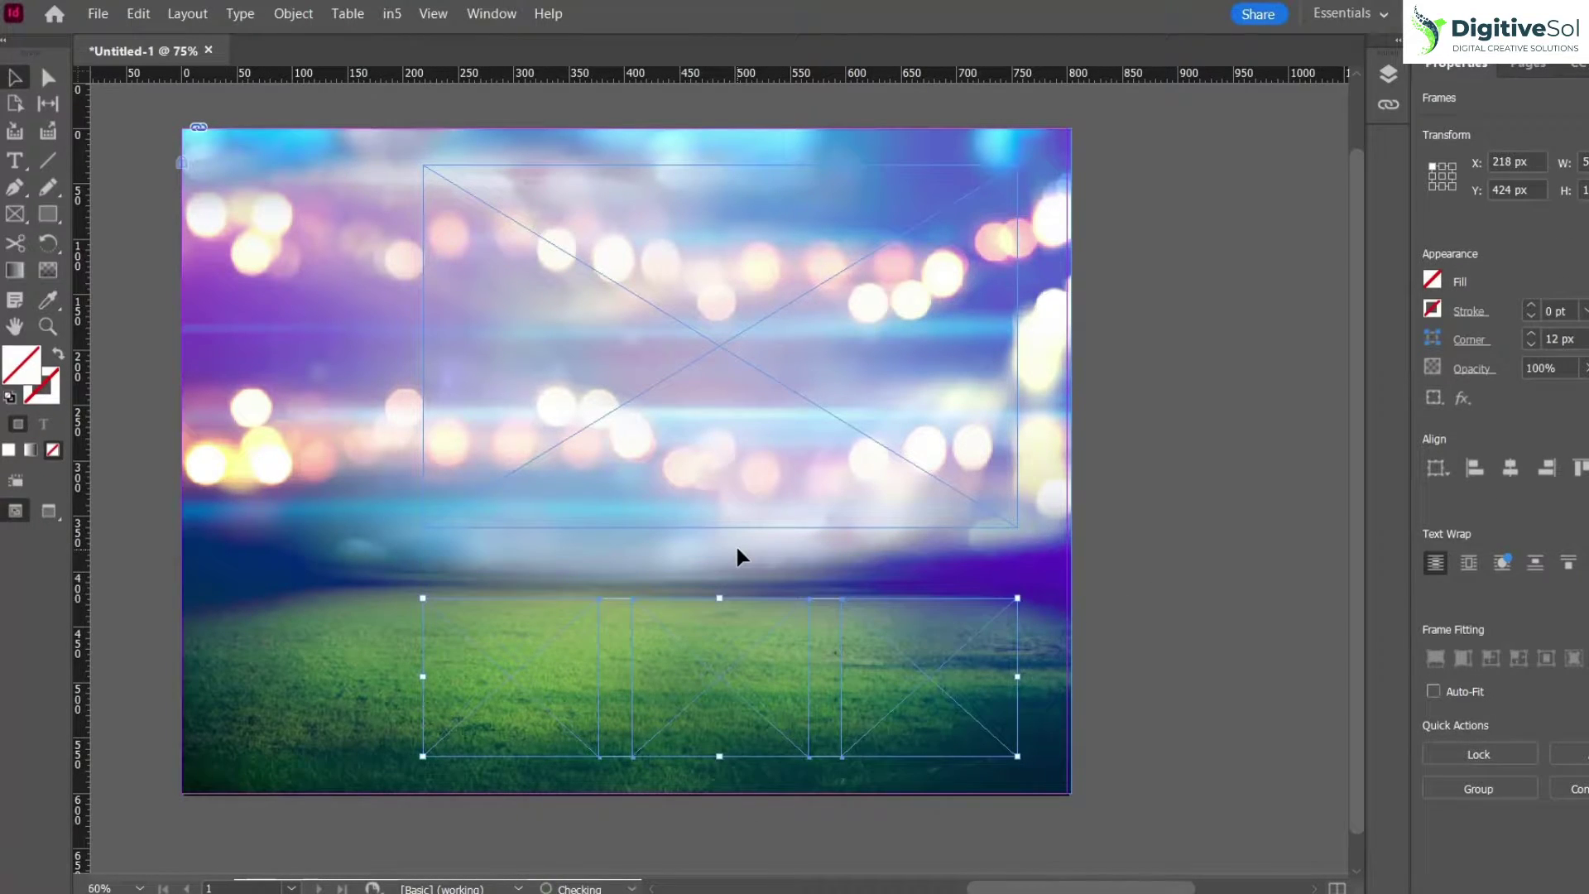
left_click_drag(741, 526, 741, 552)
- Place image 1 in the first small frame, scale it to fill the frame's height, and reposition it to centre the player
left_click(559, 744)
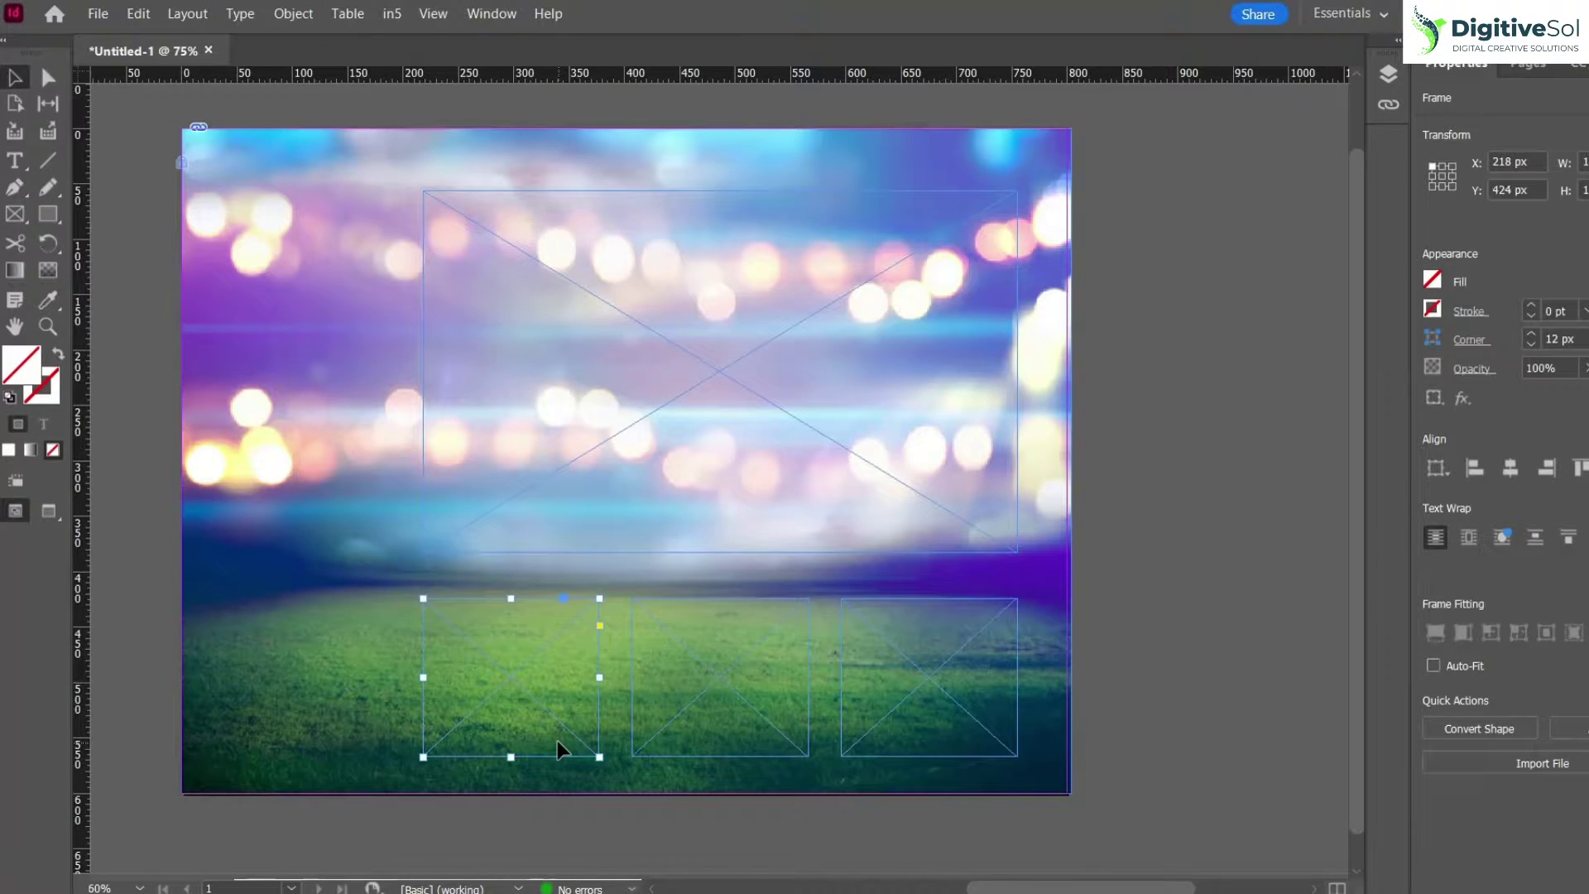
left_click(98, 14)
left_click(166, 316)
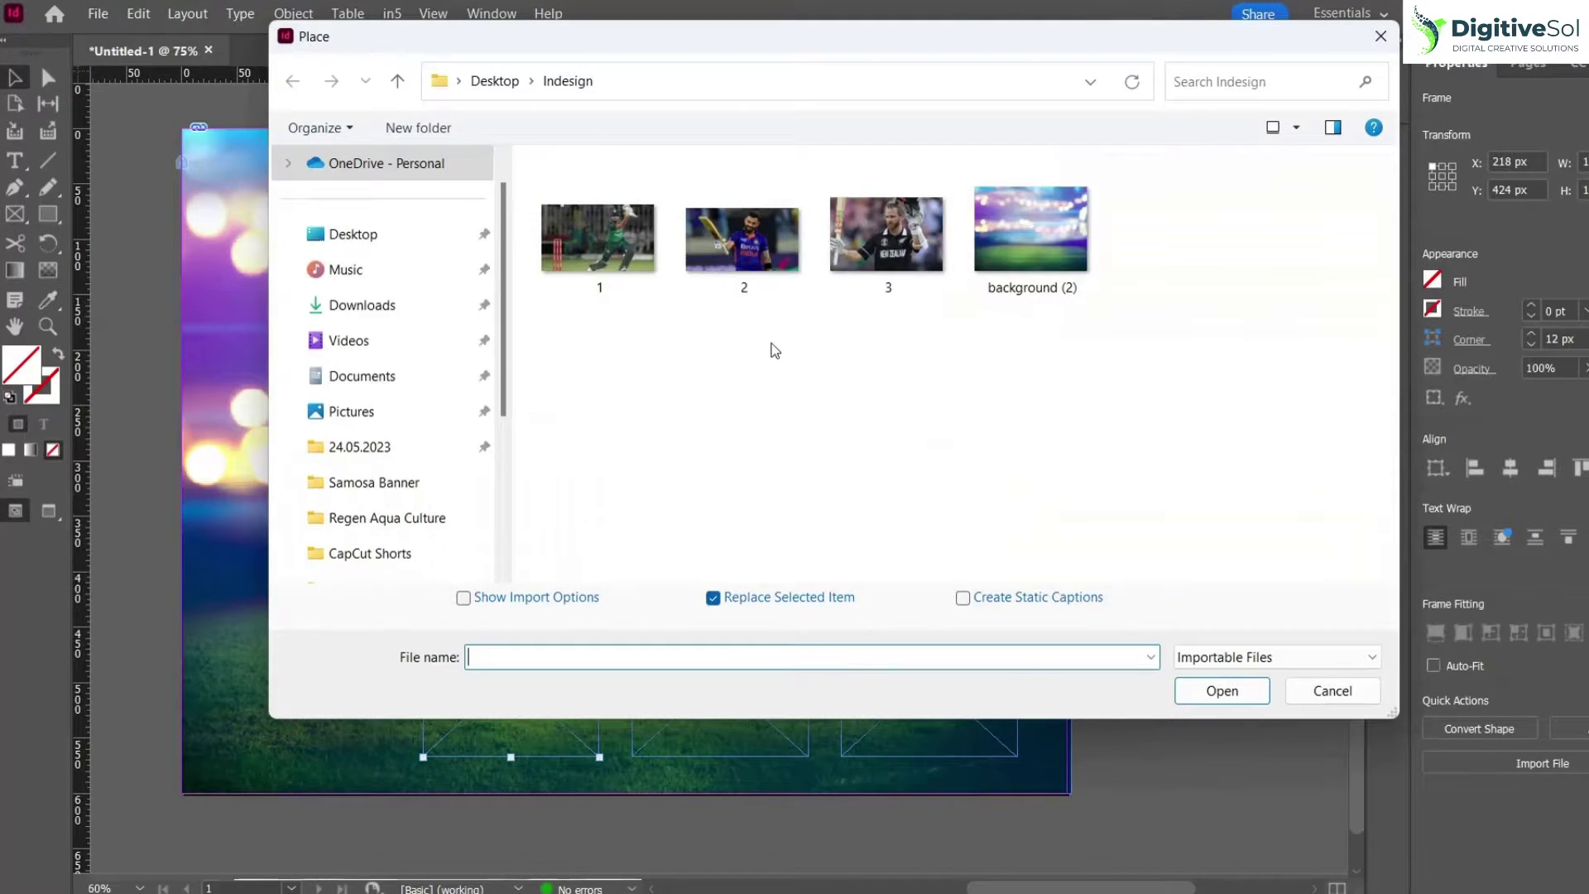
double_click(609, 241)
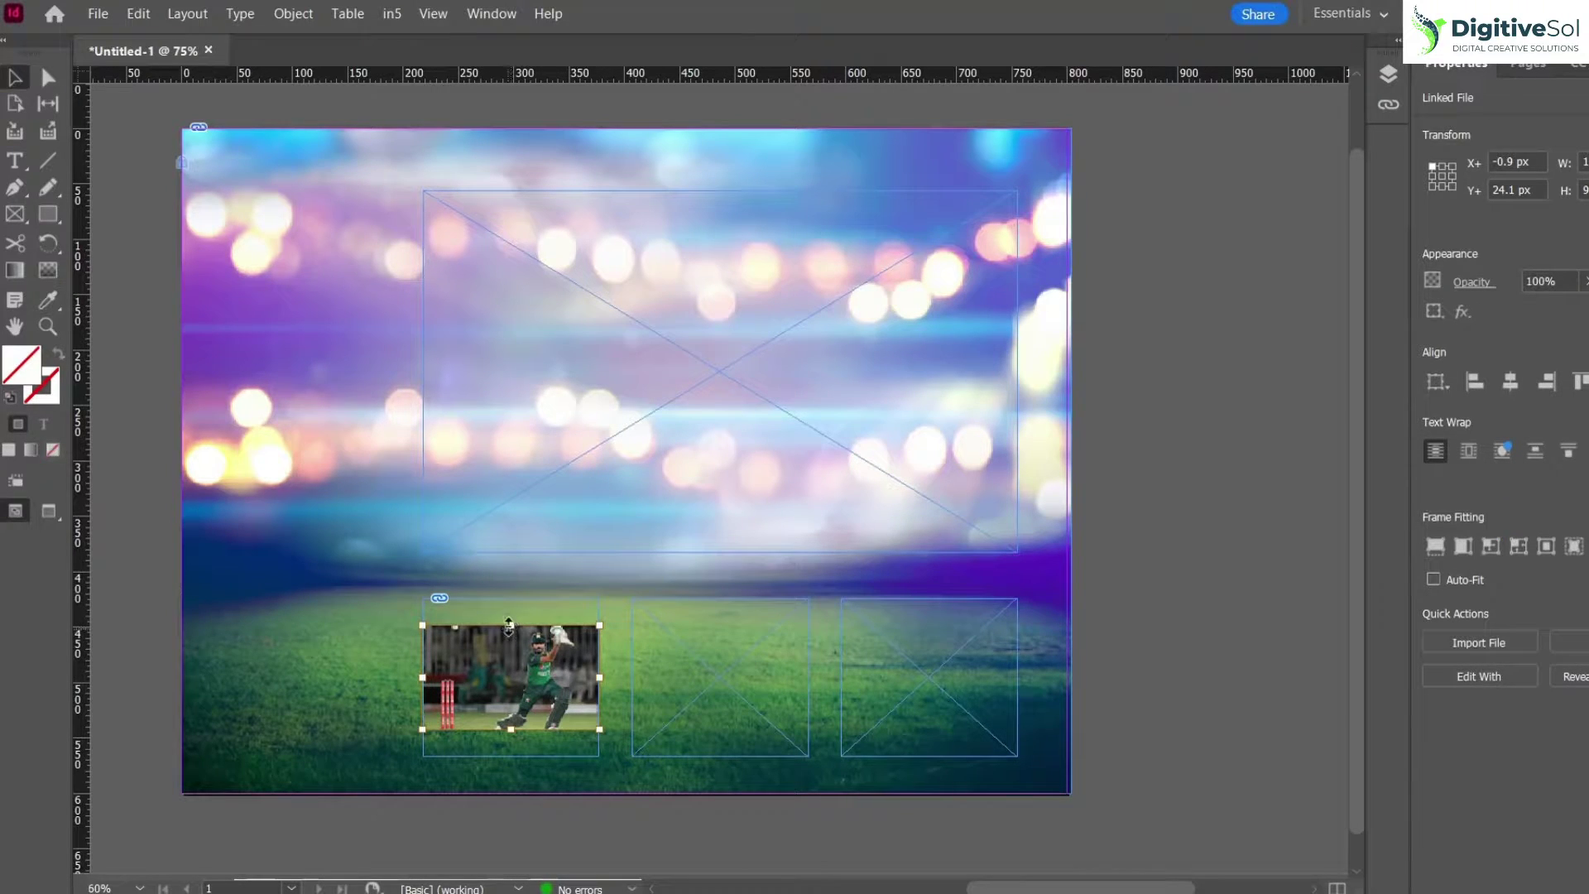
left_click_drag(509, 626, 511, 597)
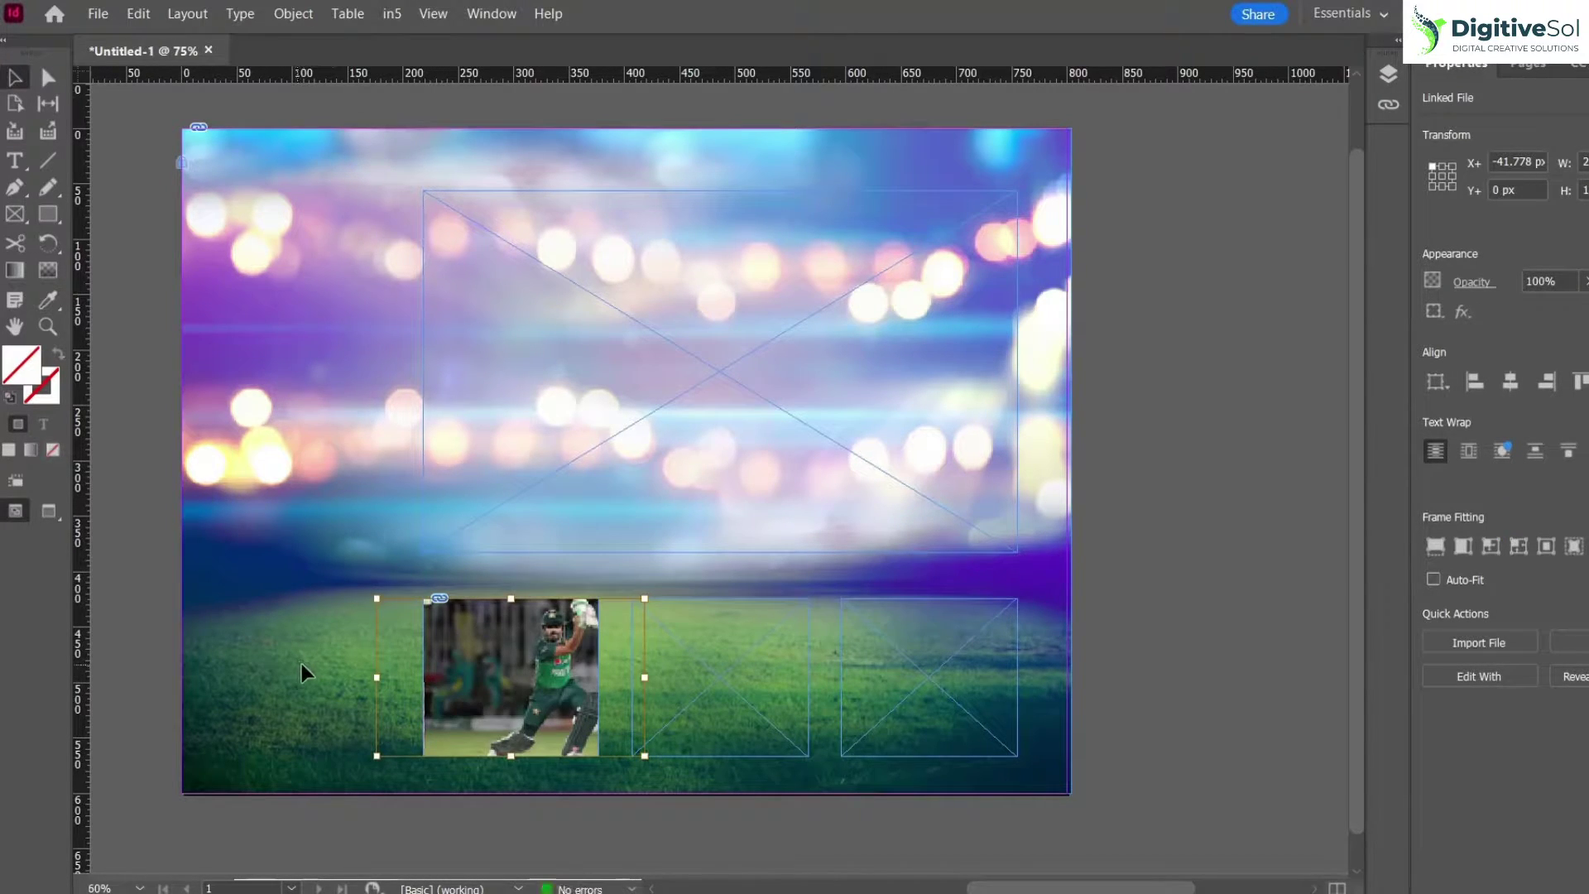
mouse_move(552, 660)
left_mouse_down()
mouse_move(522, 667)
mouse_move(561, 679)
left_mouse_up()
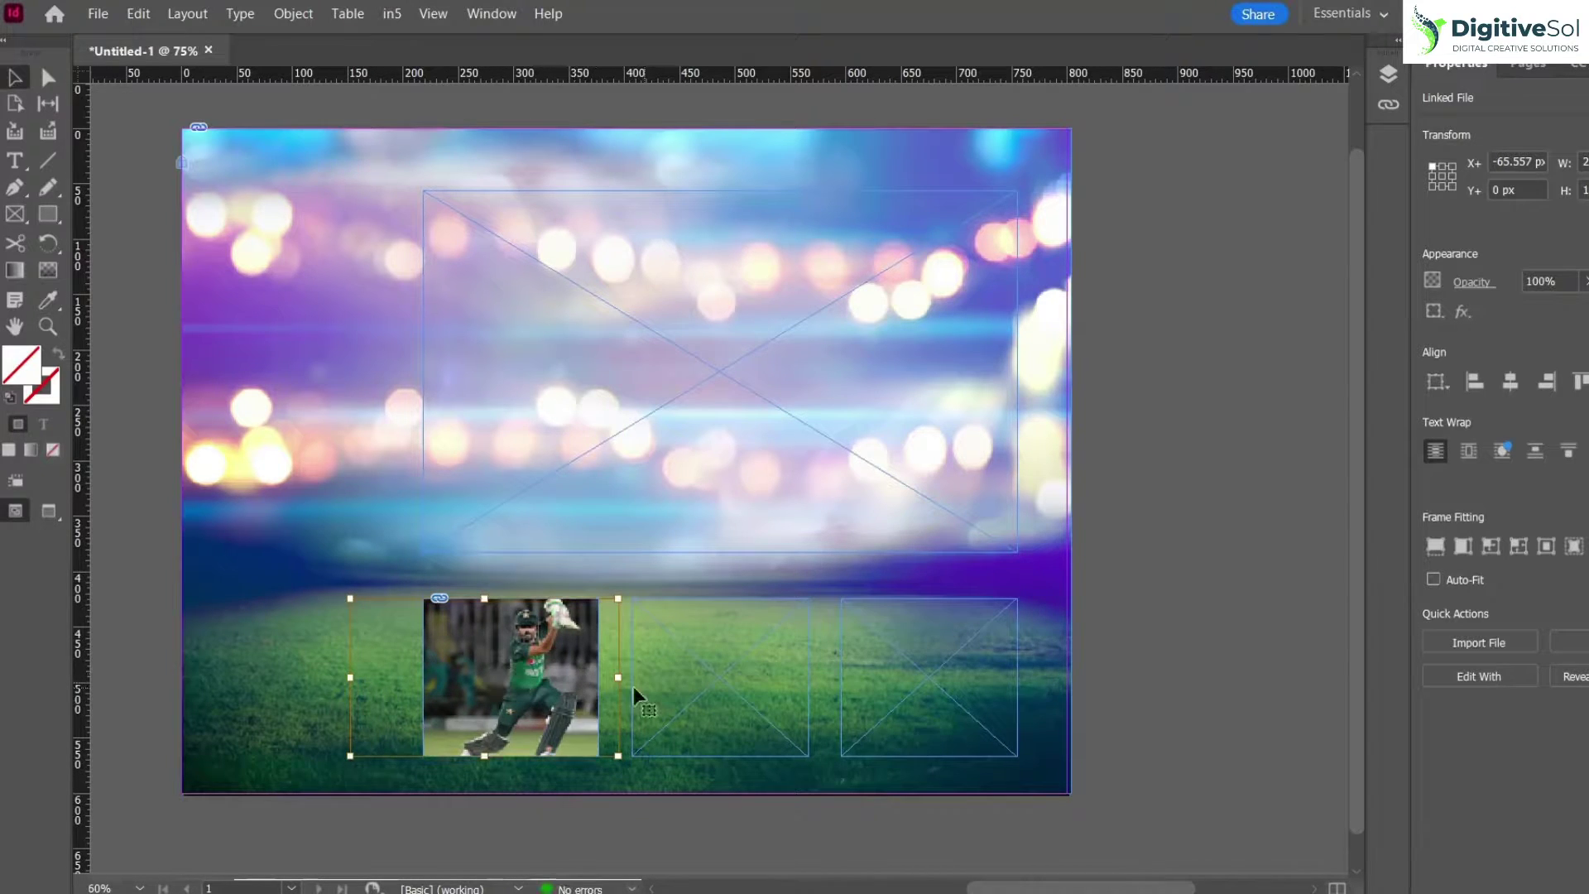
- Place image 2 in the middle small frame and scale it so the player fills the frame
left_click(762, 653)
left_click(98, 14)
left_click(176, 313)
double_click(738, 236)
double_click(1217, 398)
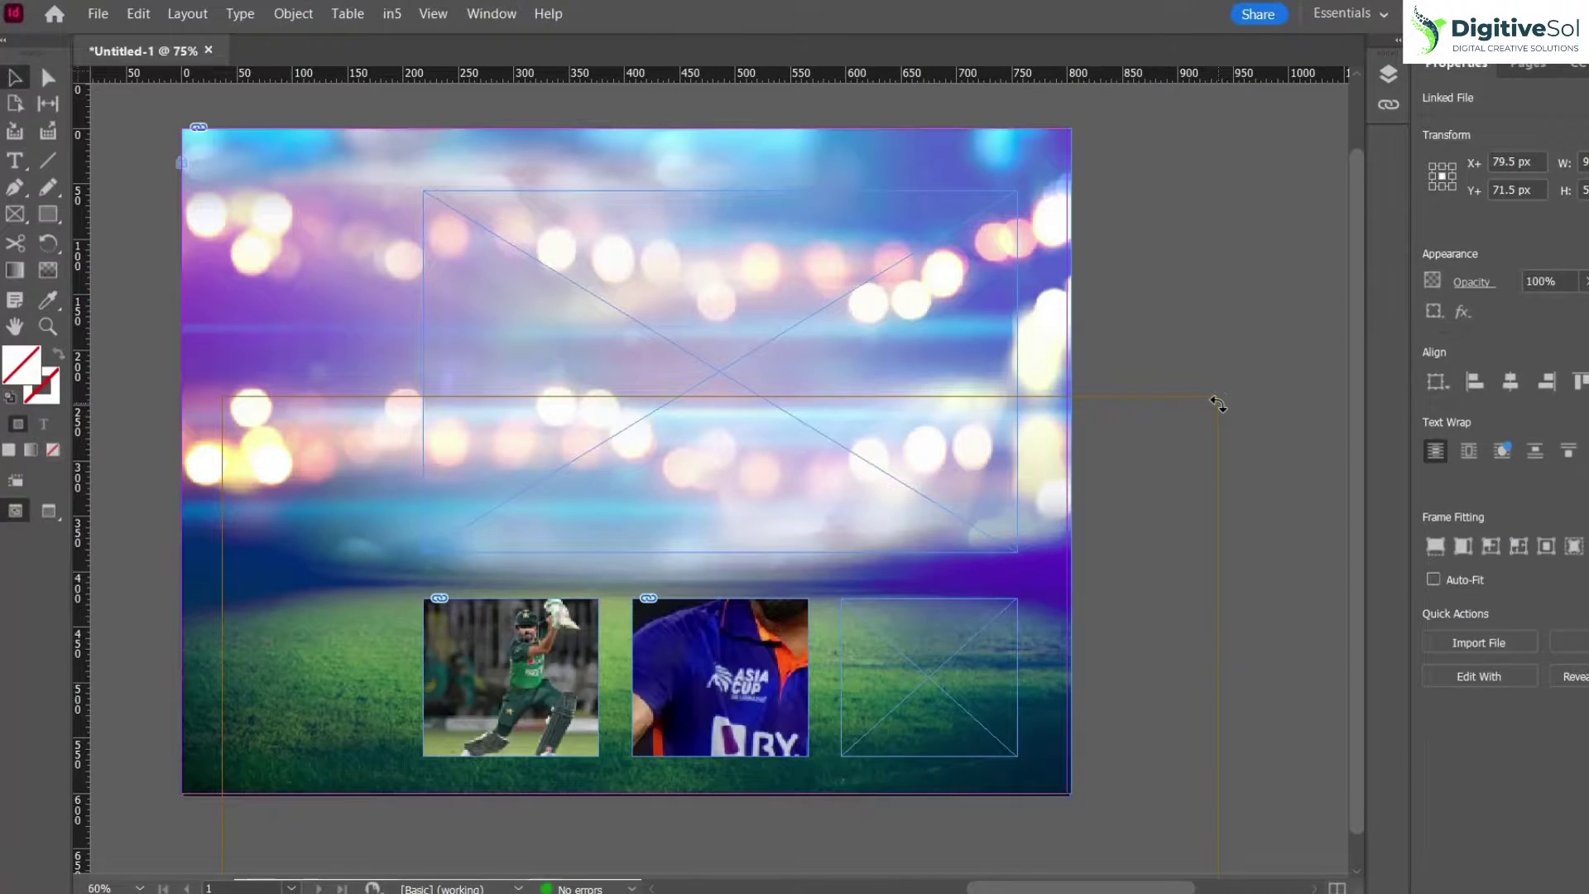
key("ctrl+z")
- Place image 3 in the third small frame and scale it so the player fills the frame
left_click(929, 677)
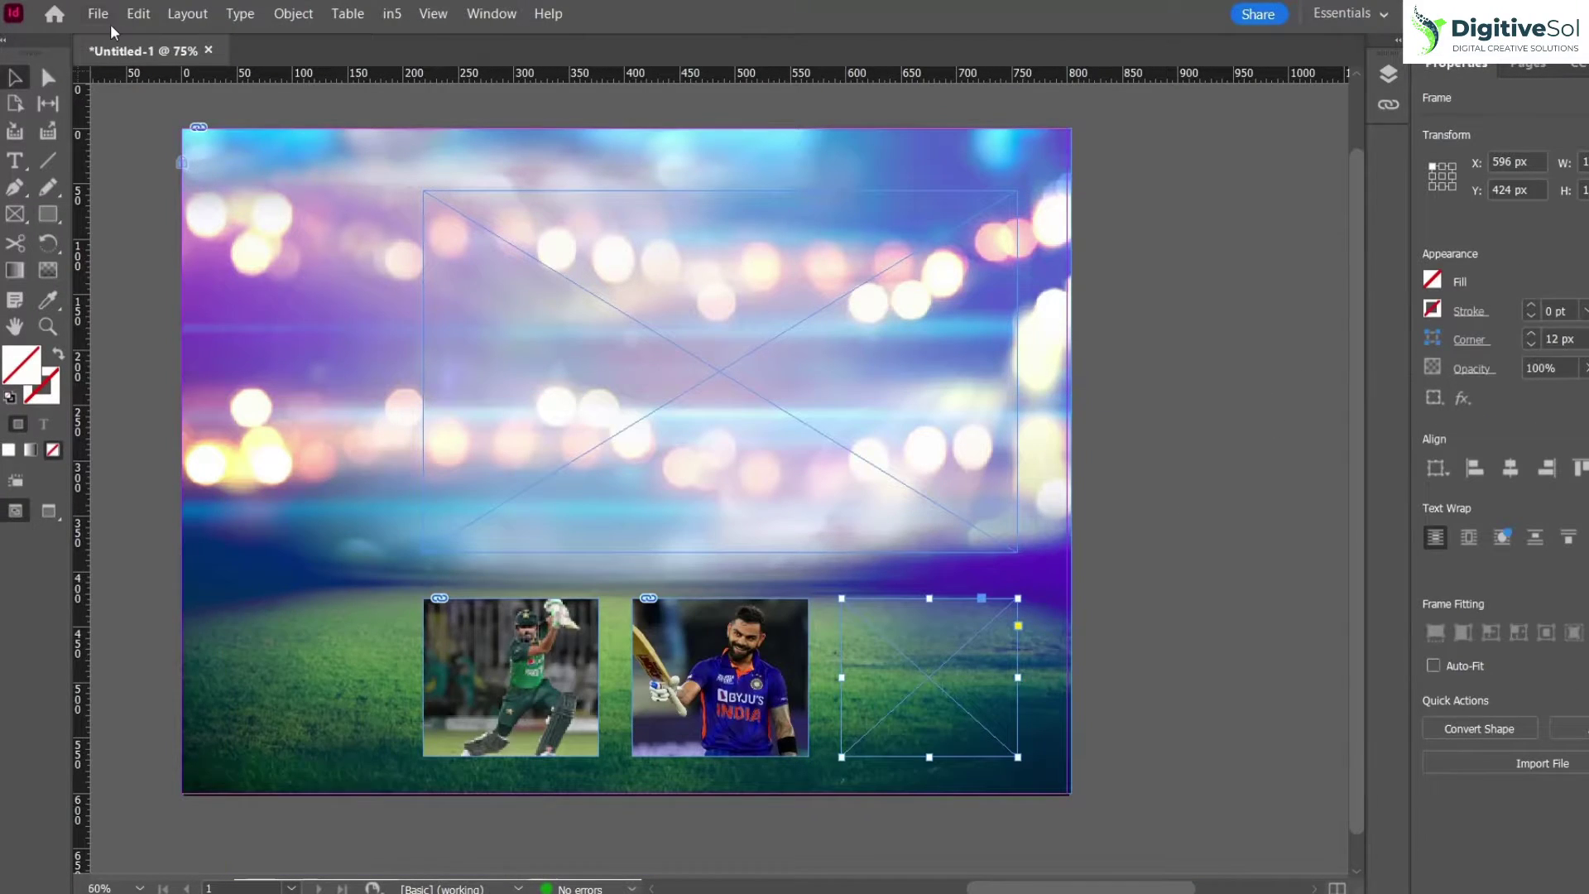
left_click(98, 14)
left_click(177, 314)
double_click(887, 236)
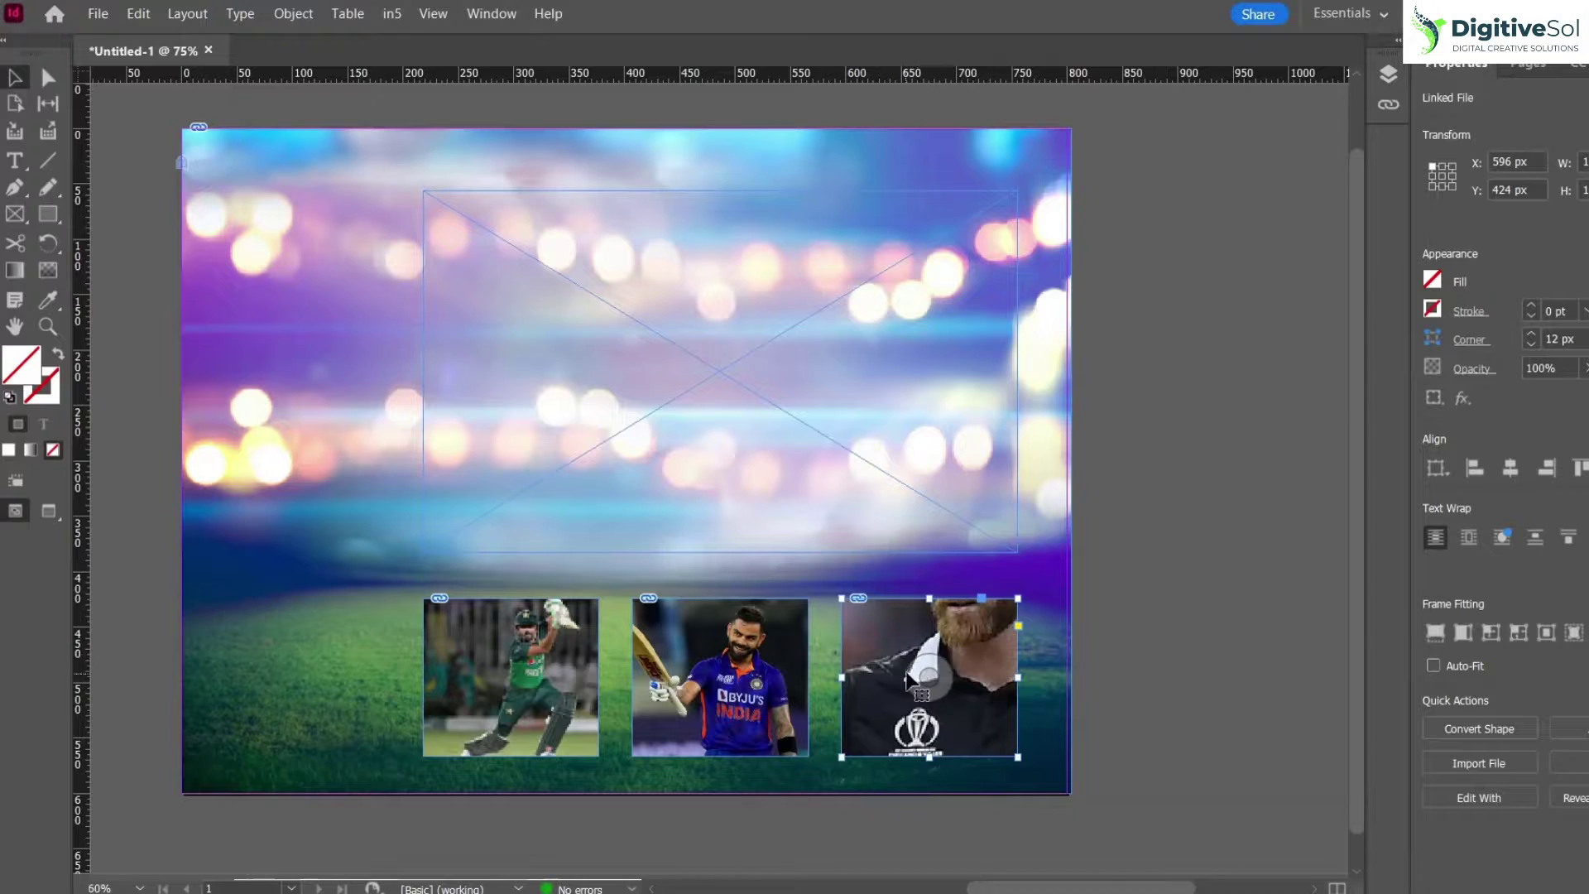
left_click(1183, 652)
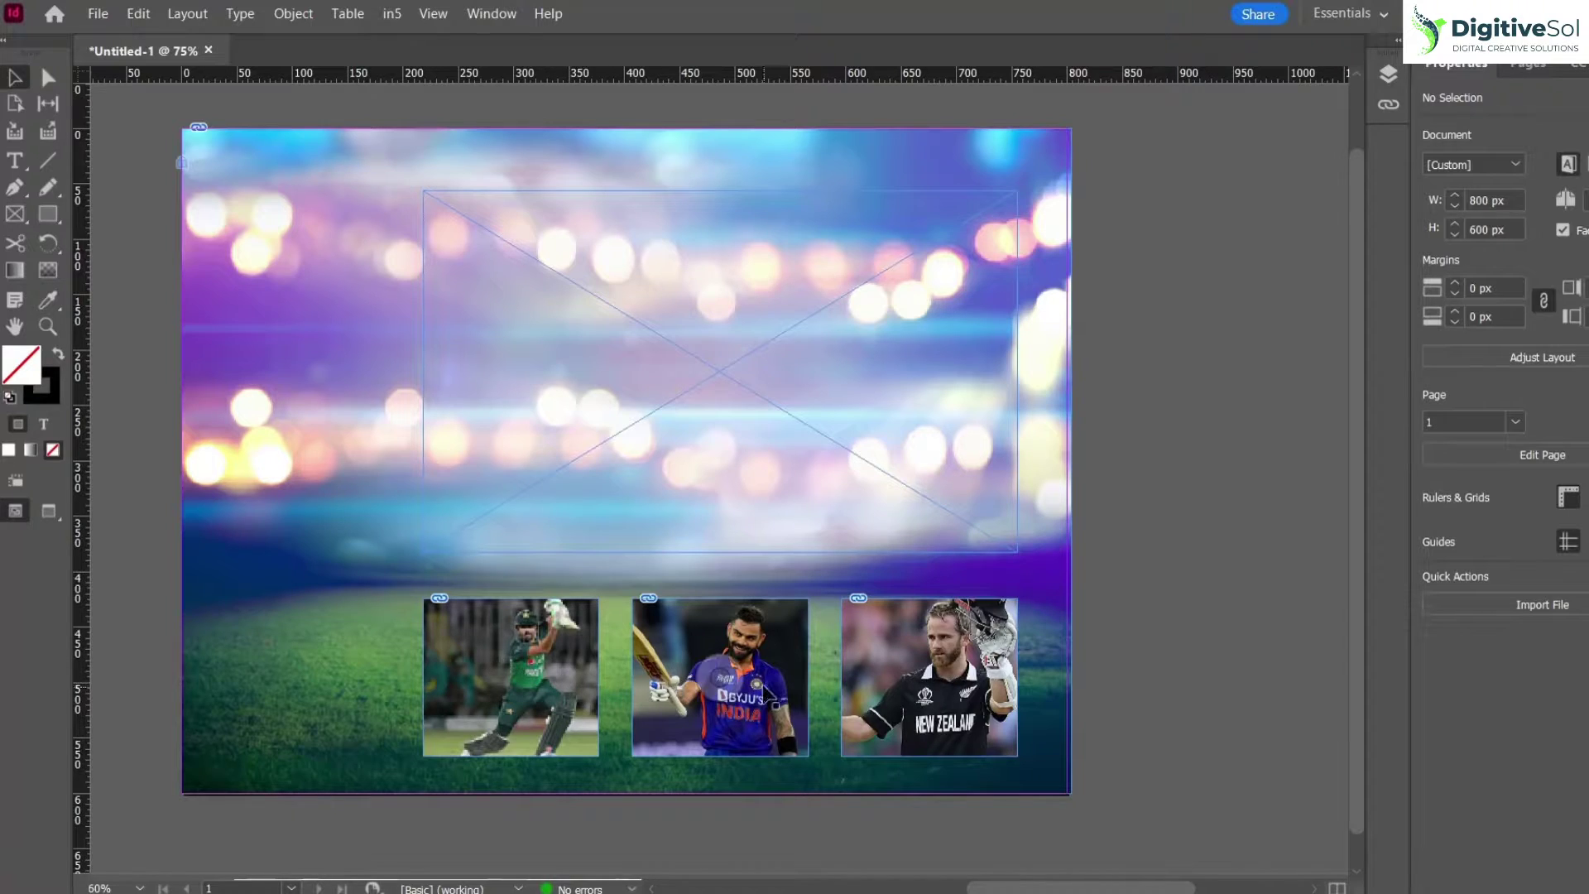
- Place image 1 in the large upper frame and scale it to fill the frame
left_click(723, 377)
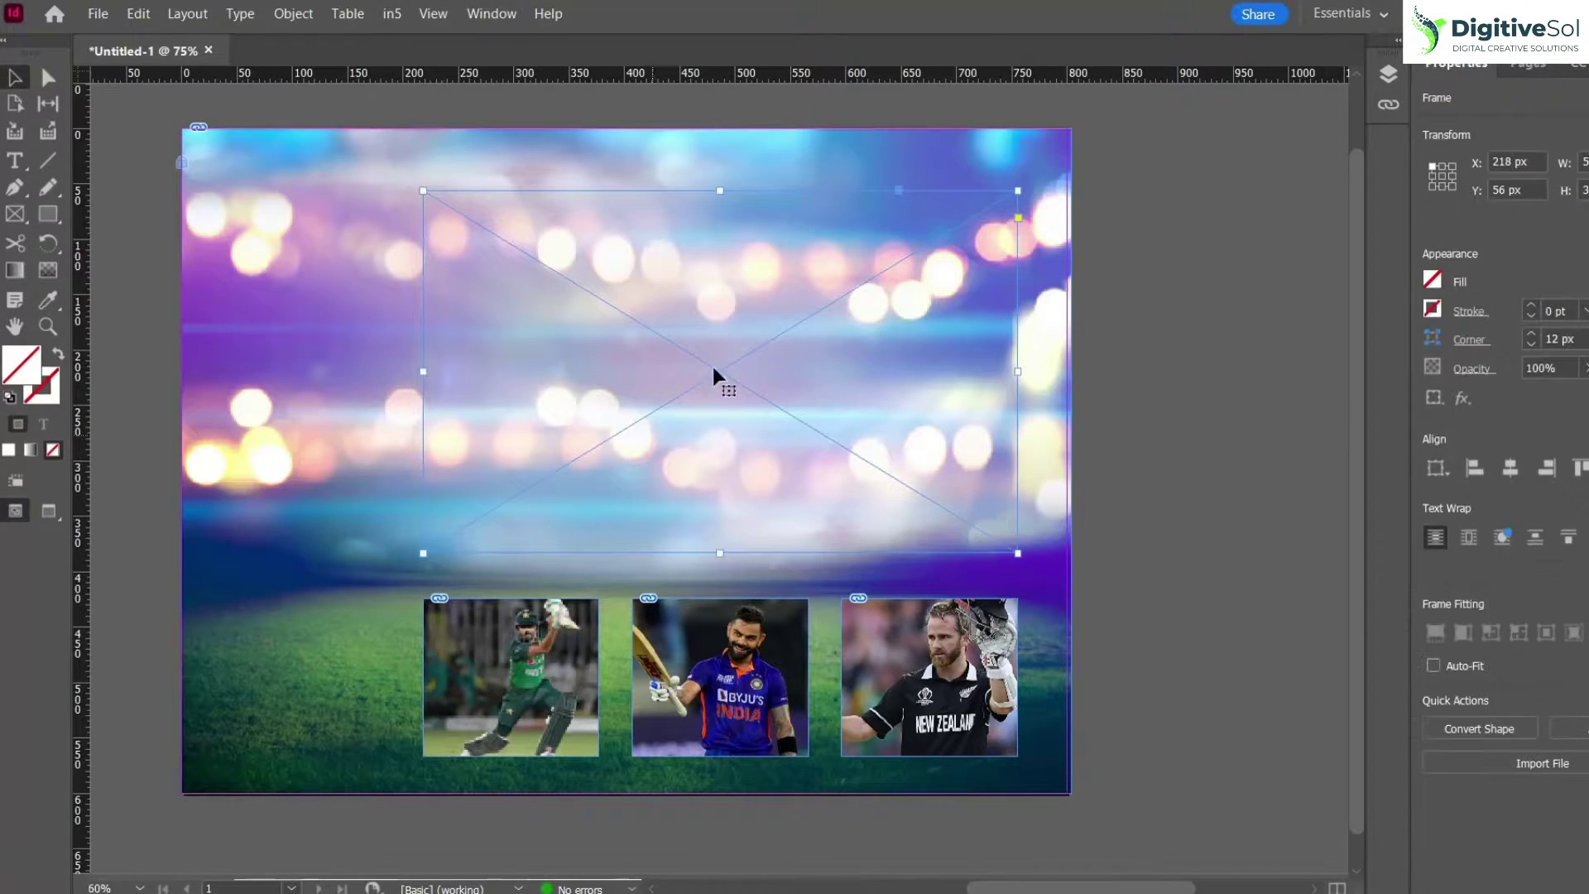
left_click(94, 14)
left_click(140, 312)
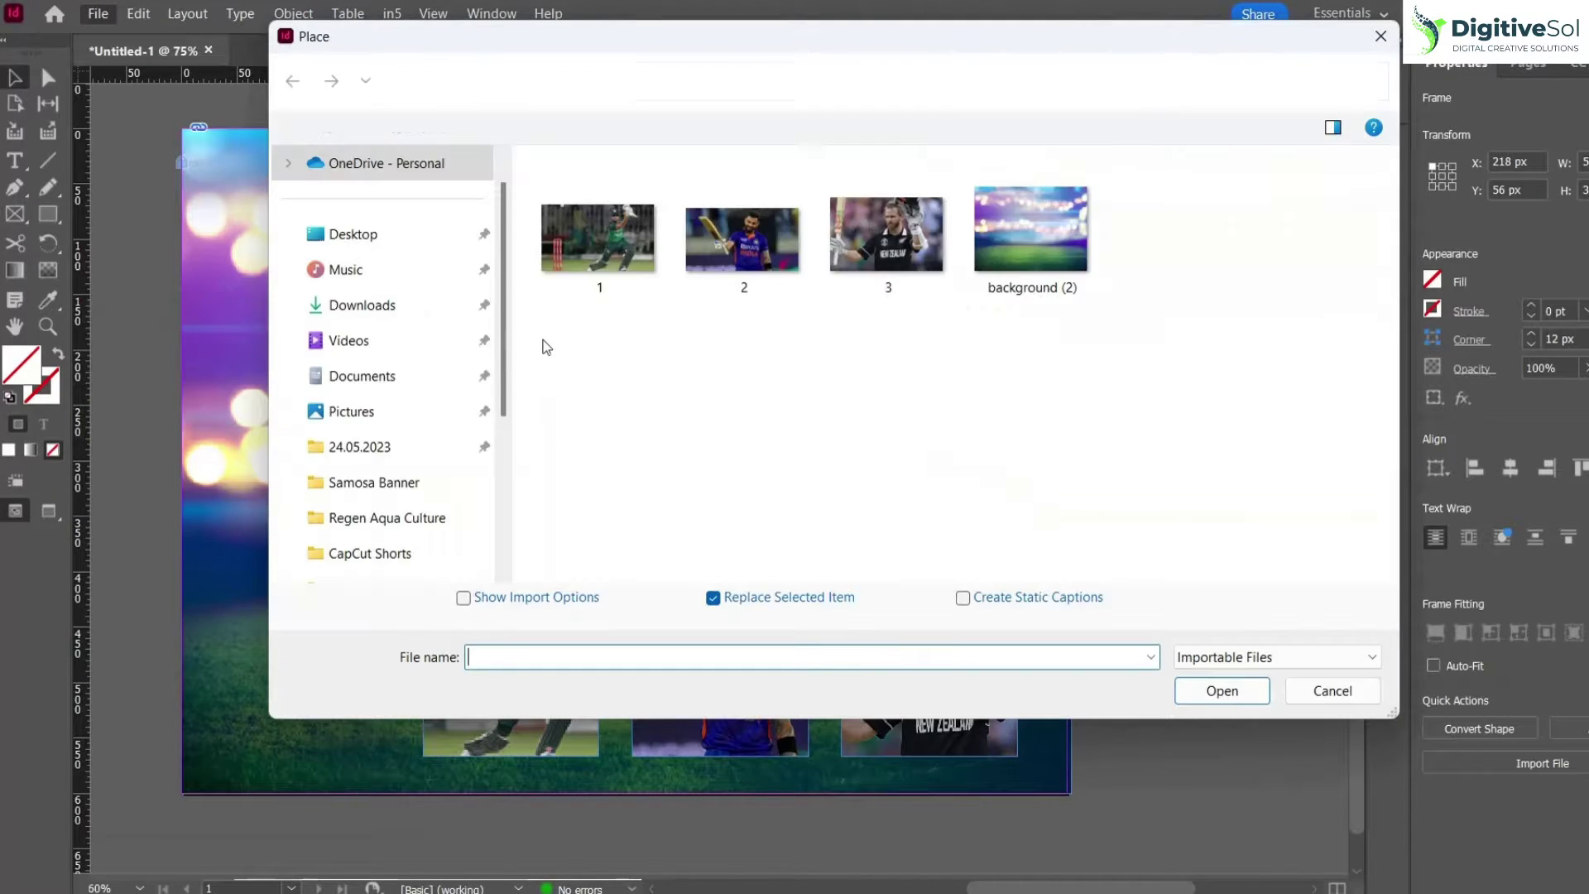
double_click(617, 248)
left_click(721, 370)
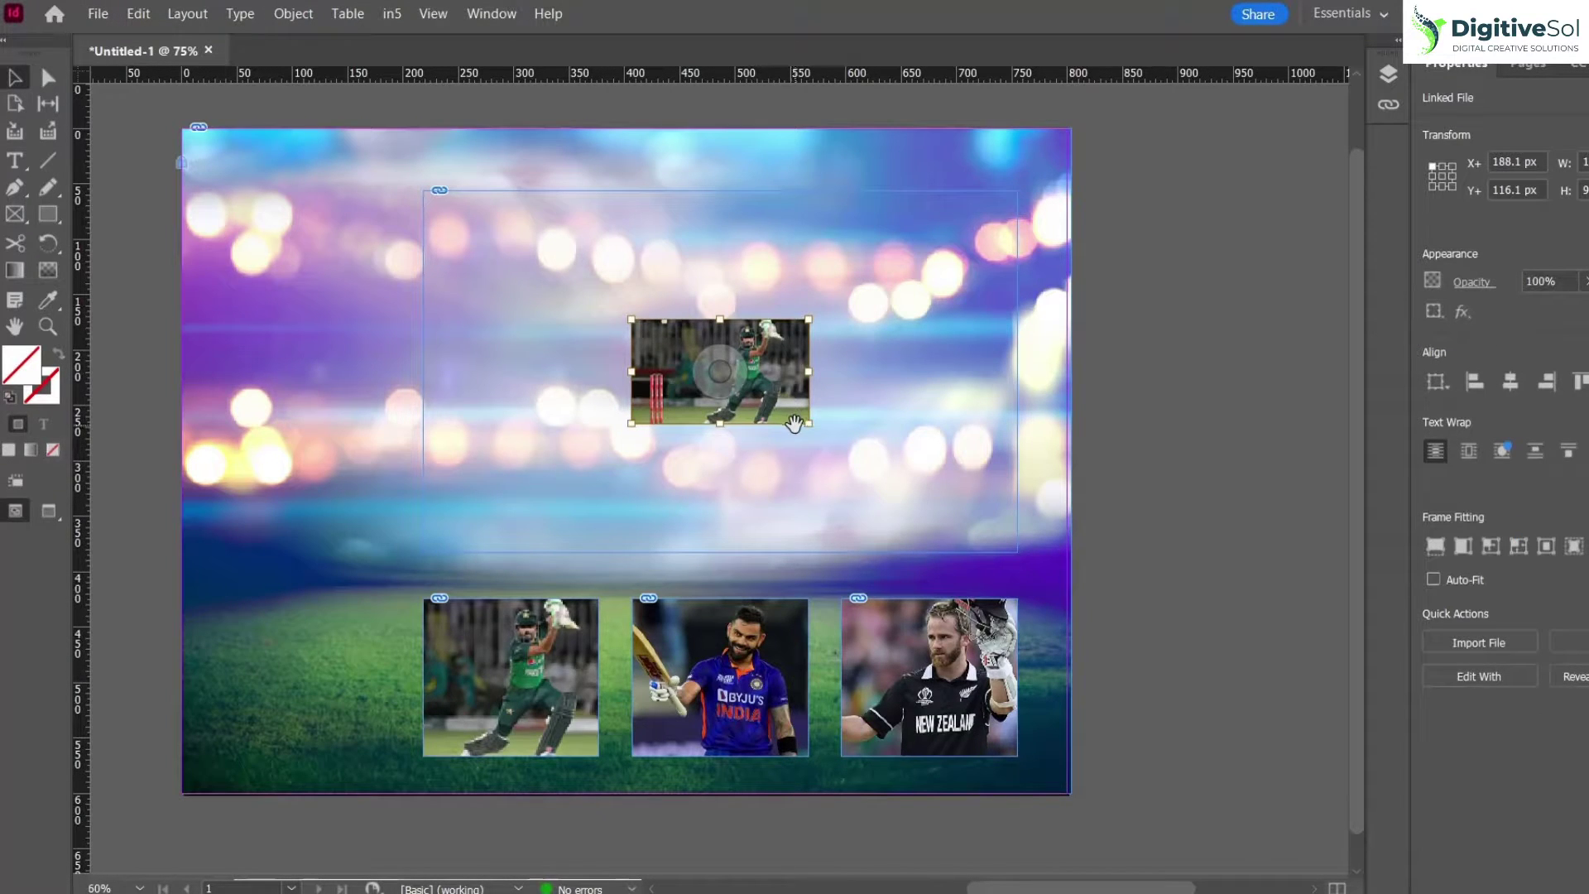
left_click_drag(808, 424, 1026, 553)
right_click(894, 317)
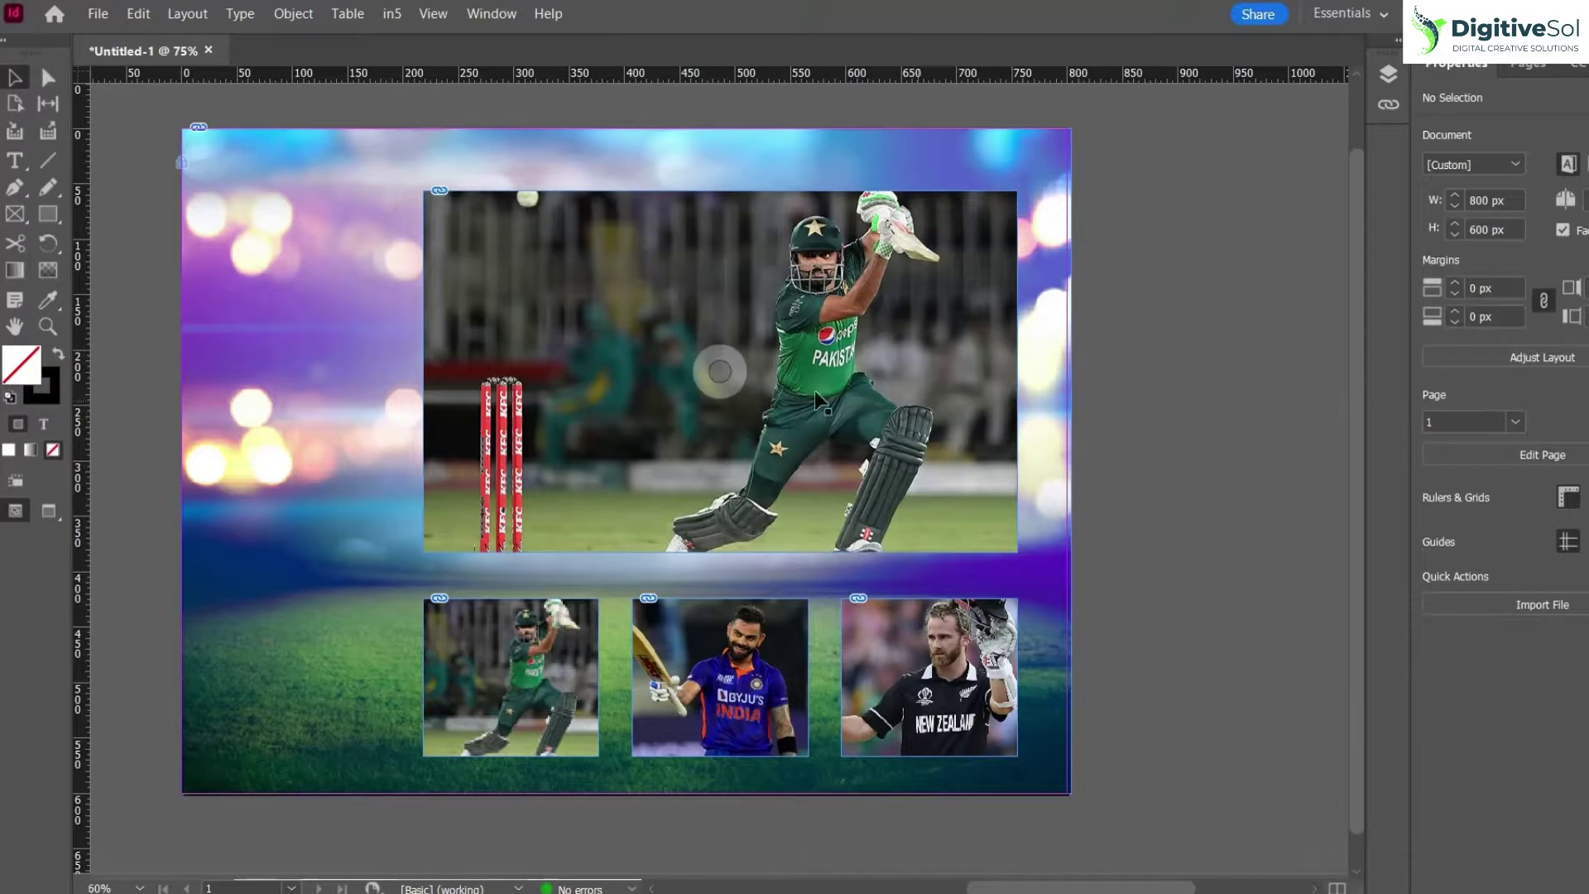
left_click(871, 439)
left_click(1175, 418)
- Make two offset duplicates of the large picture frame and replace the middle one's picture with image 2
left_click_drag(958, 368, 596, 357)
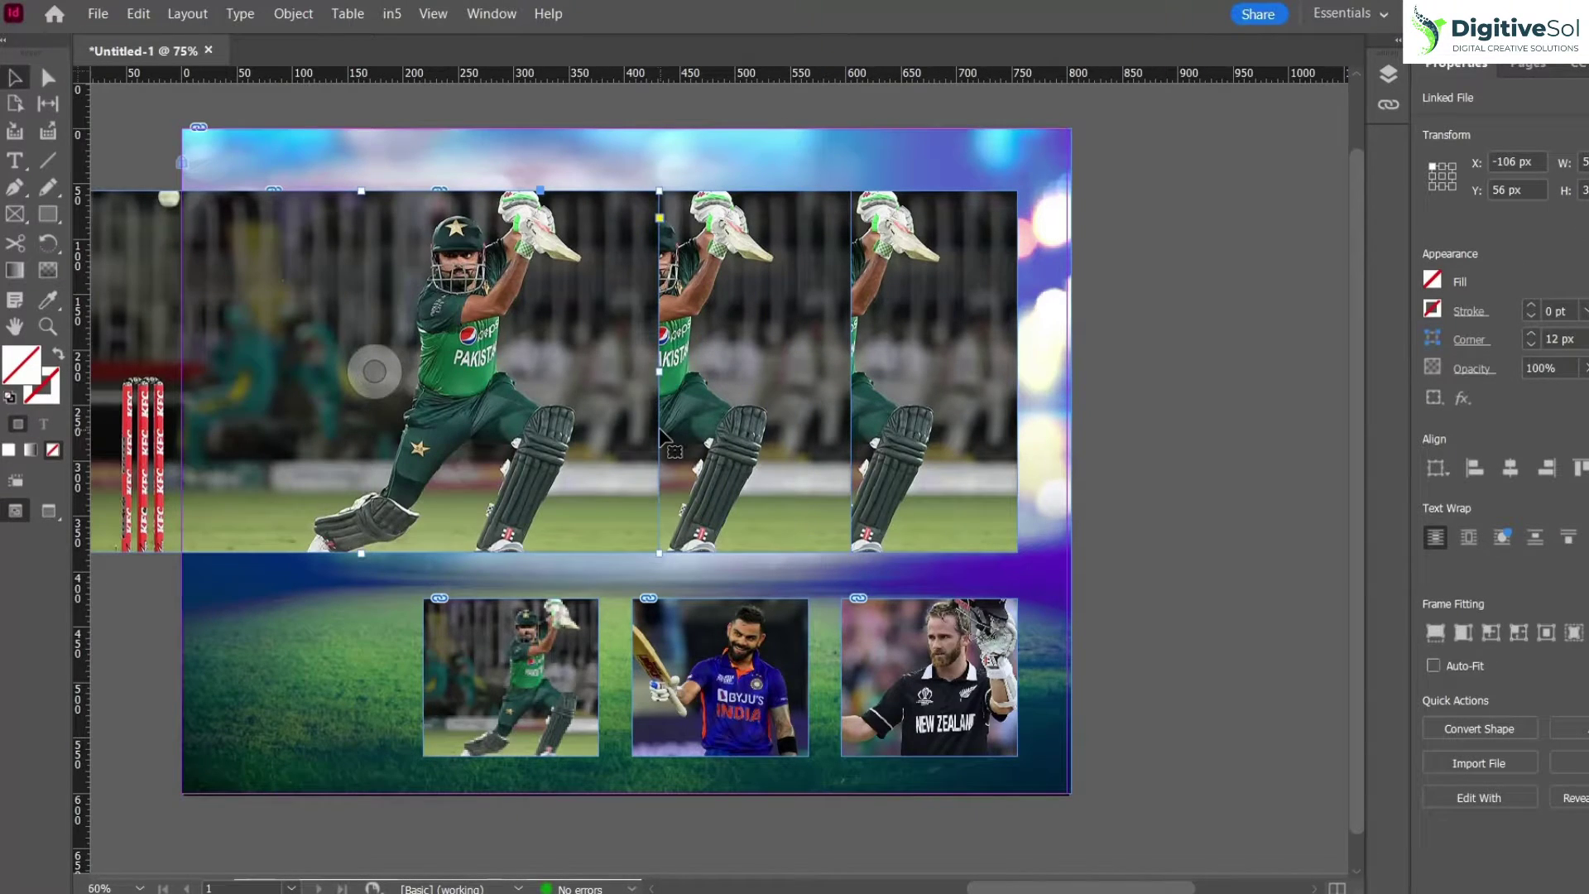
left_click(701, 363)
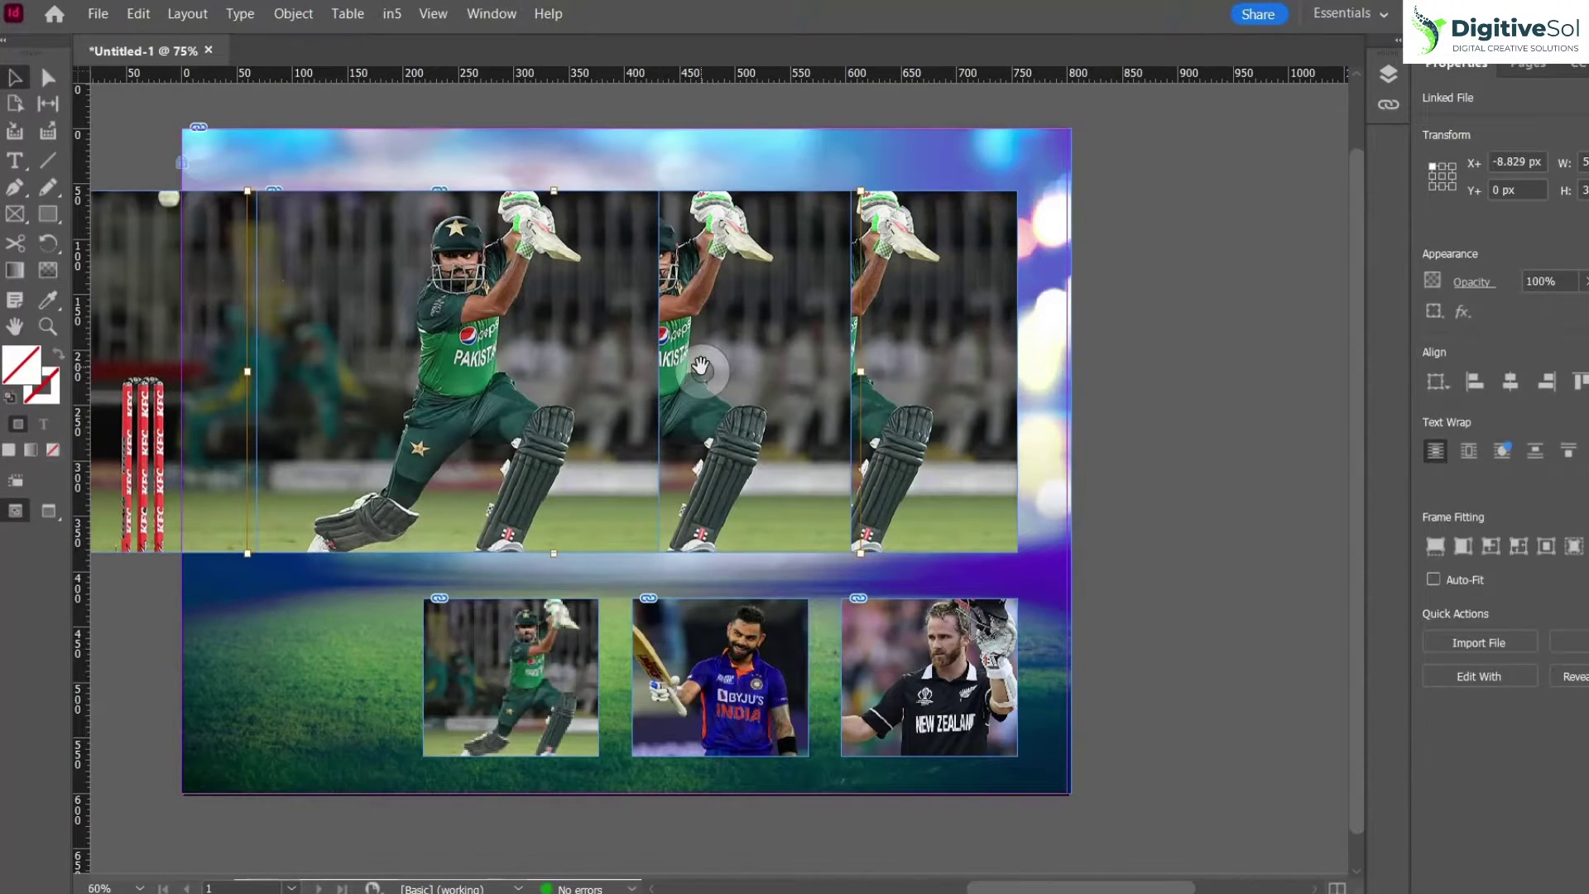
left_click(100, 14)
left_click(190, 315)
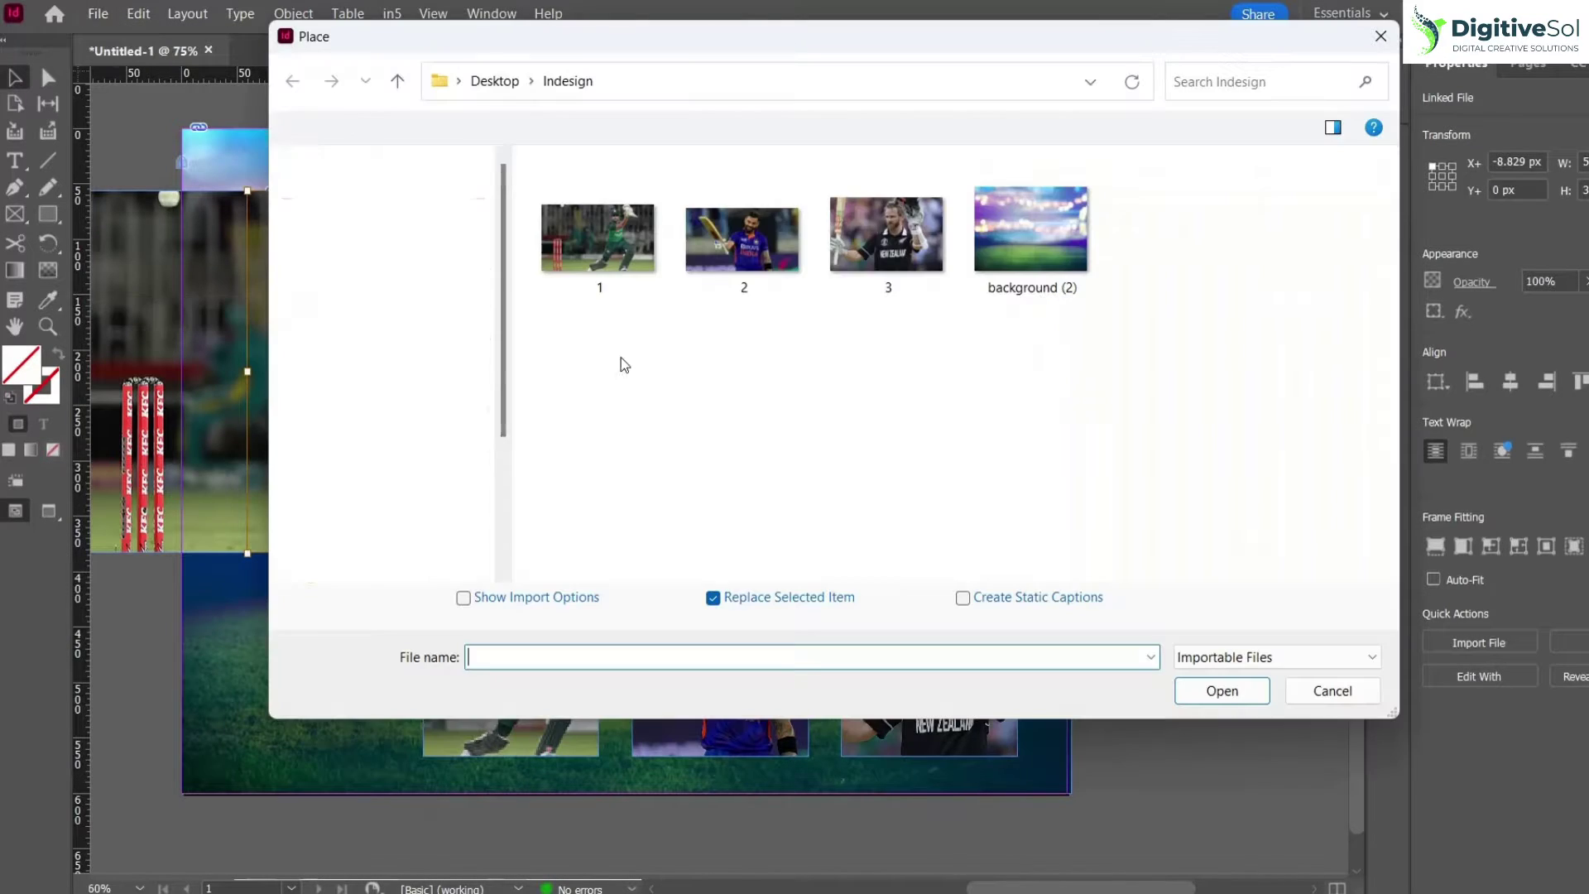
double_click(743, 239)
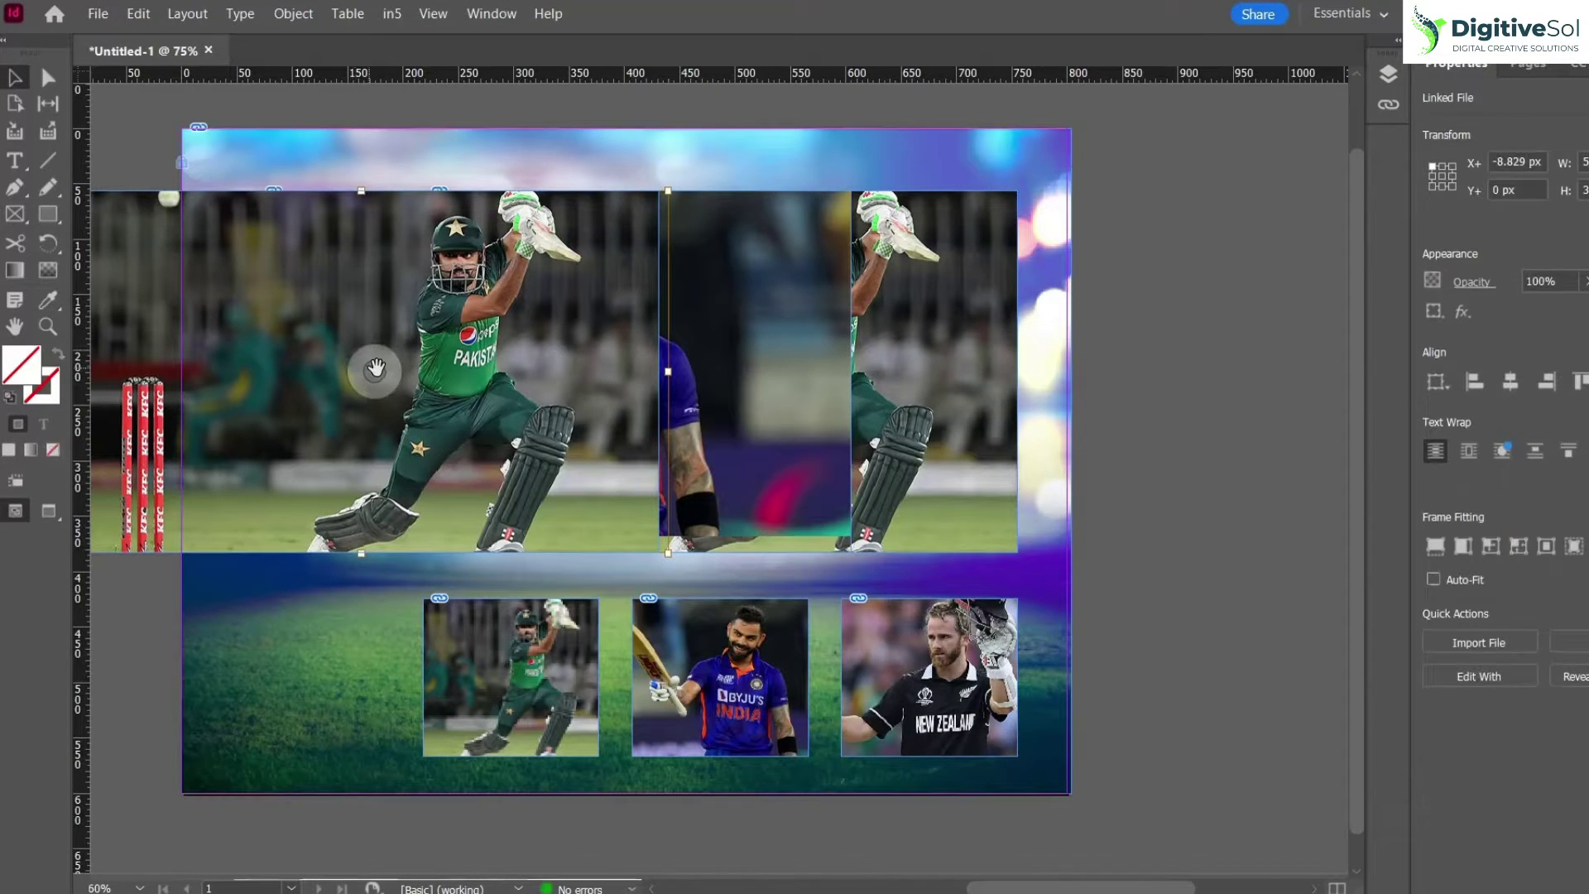
- Spread the overlapping large frames farther apart by moving the two duplicates to the left
left_click(952, 305)
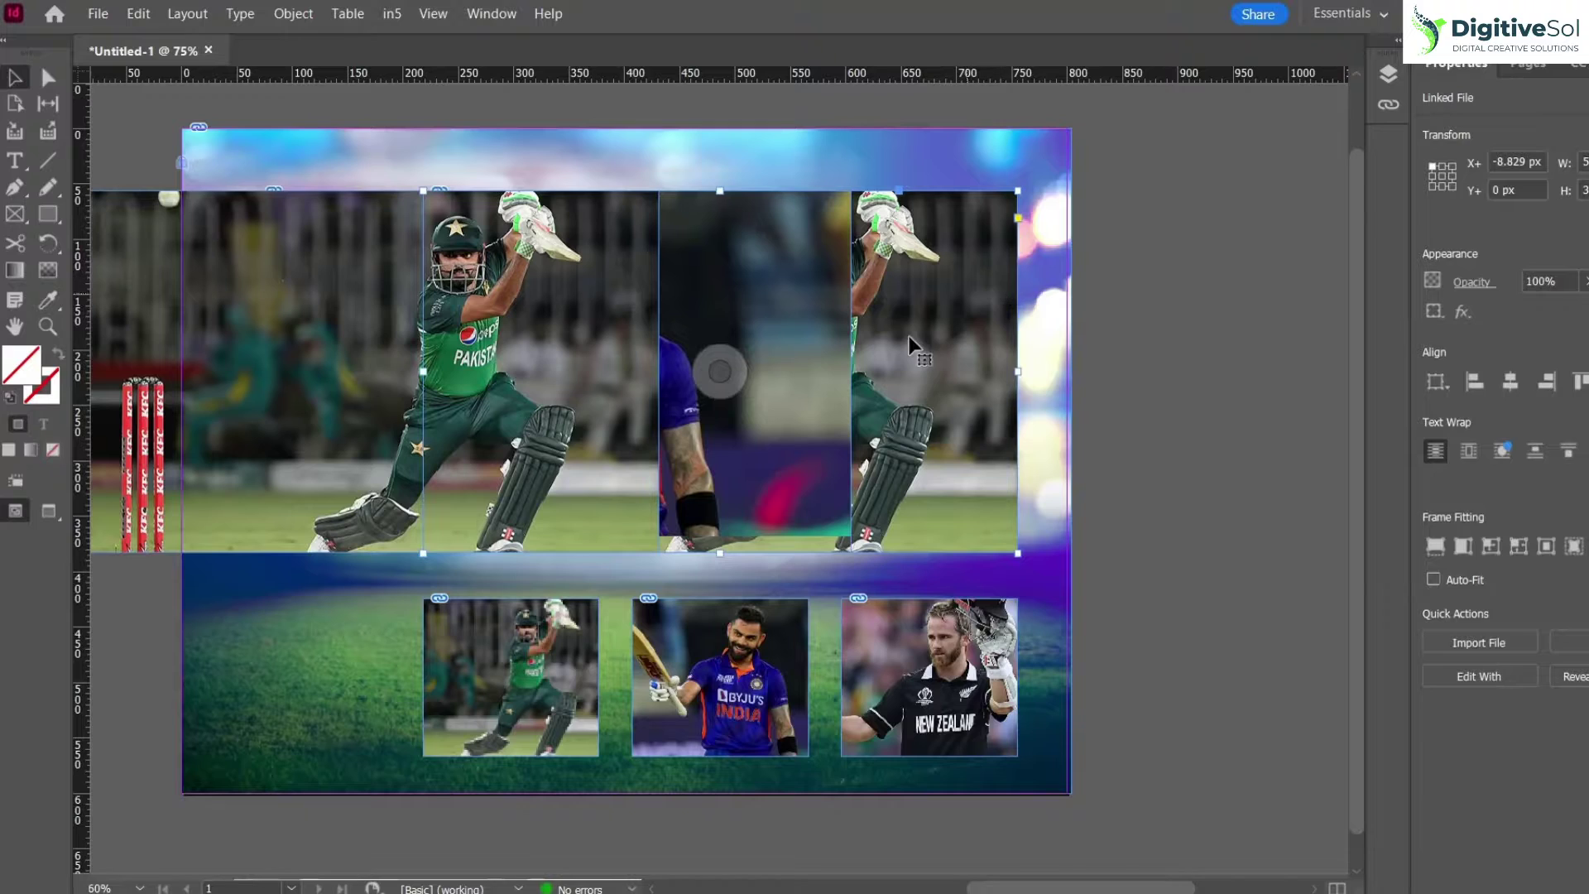
left_click(902, 352)
left_click(897, 369)
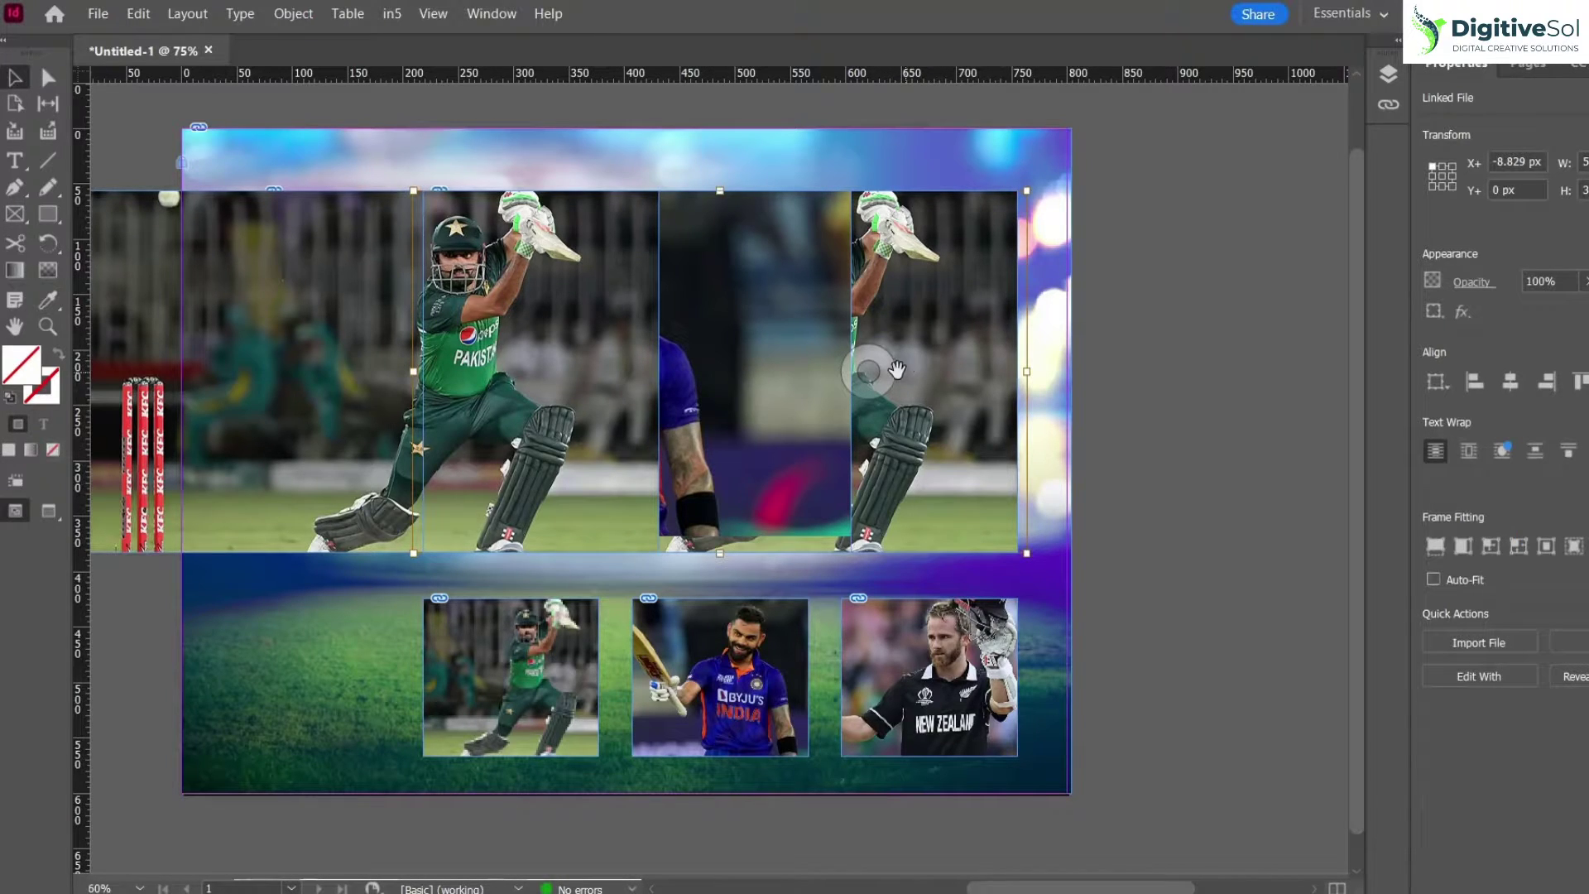
key("ctrl+shift+a")
left_click_drag(502, 318, 307, 320)
left_click_drag(715, 319, 579, 319)
- Place image 3 in the rightmost large frame, and align all three large frames to it as one stack
left_click(741, 354)
left_click(731, 365)
left_click(98, 13)
left_click(224, 312)
double_click(888, 240)
left_click_drag(1171, 298, 323, 398)
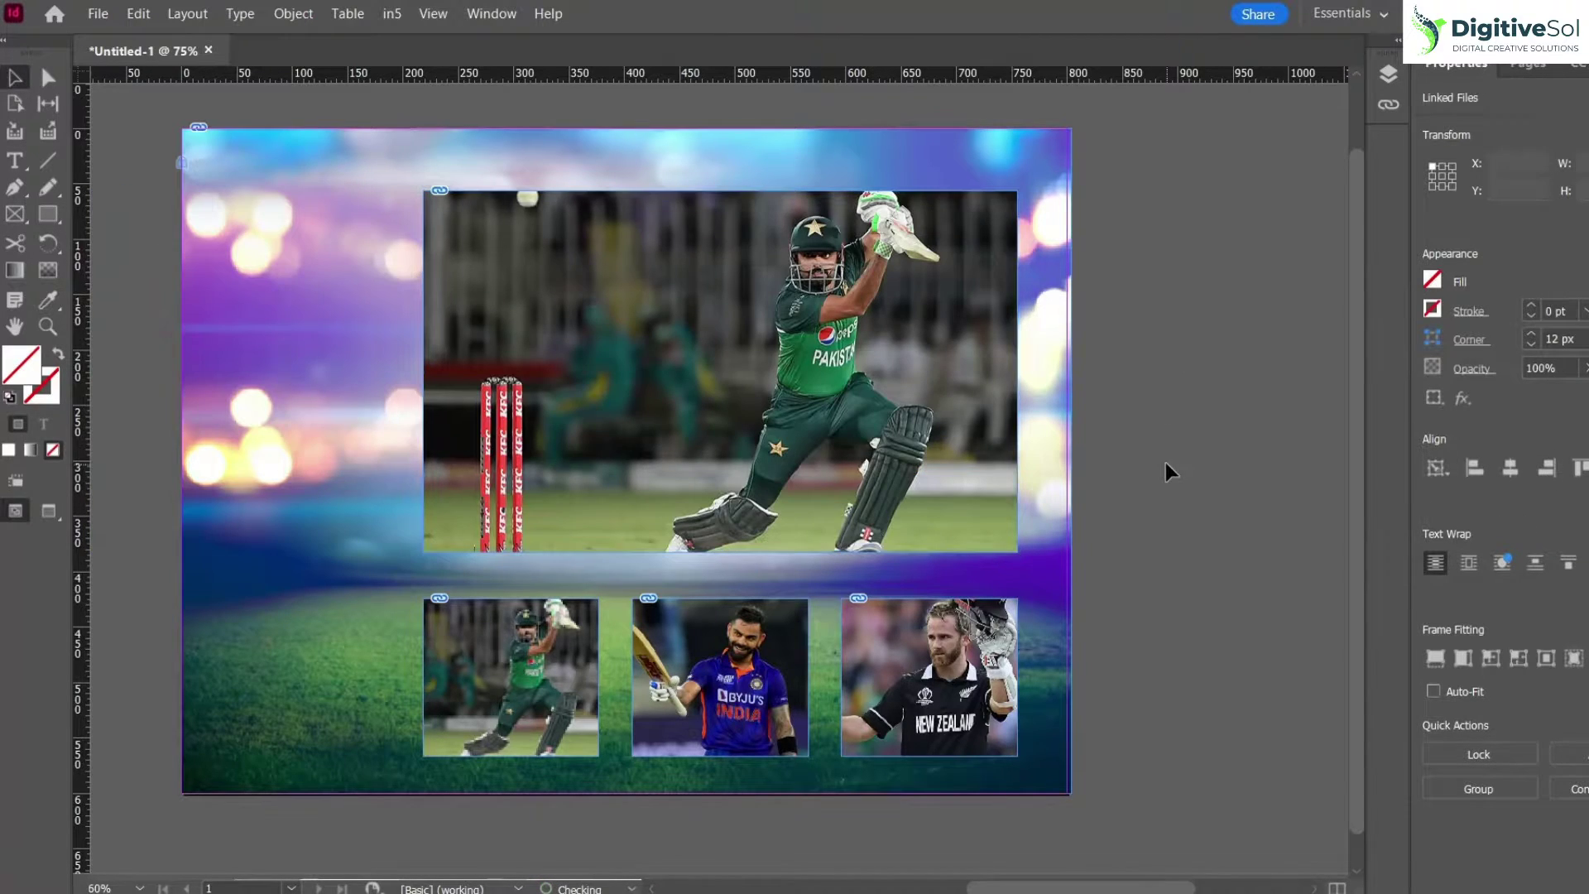
left_click(1167, 464)
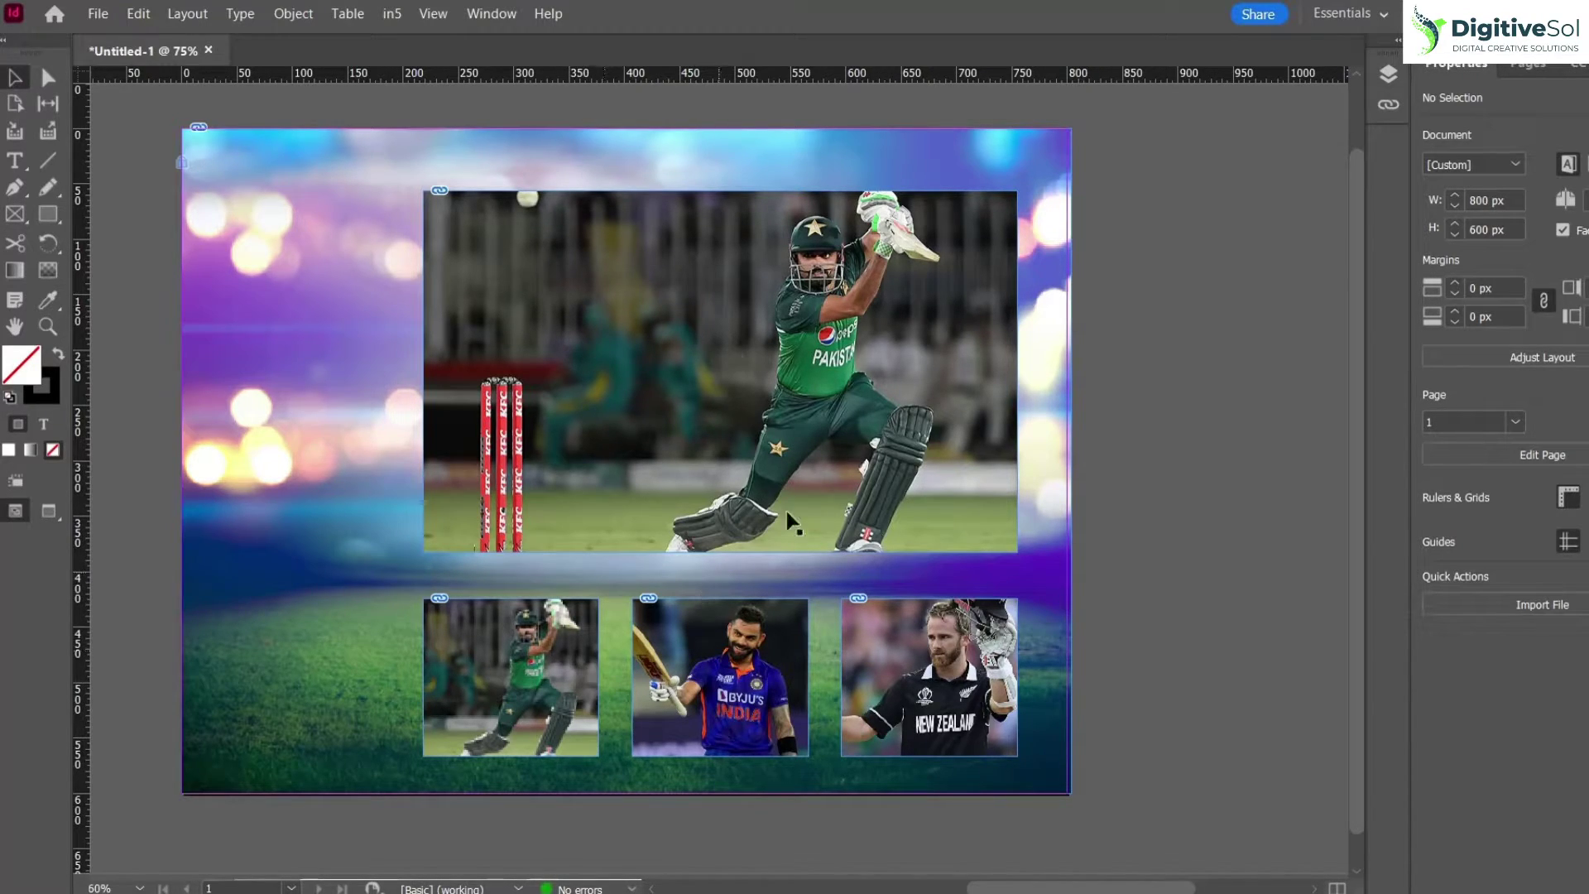
- Switch the workspace to Interactive for PDF
left_click(1370, 23)
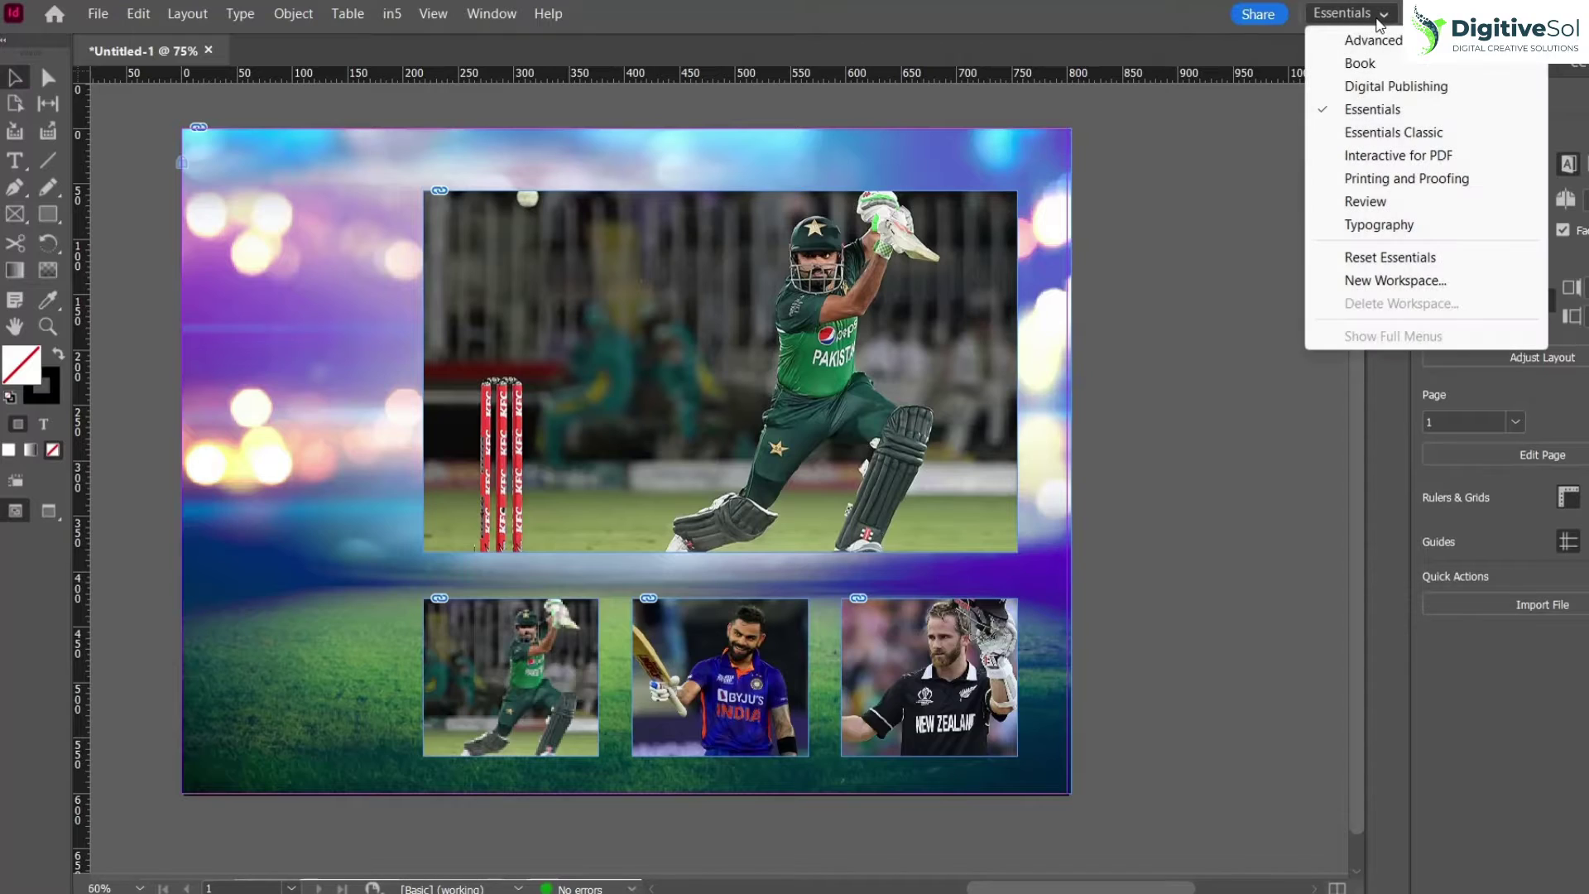
left_click(1391, 159)
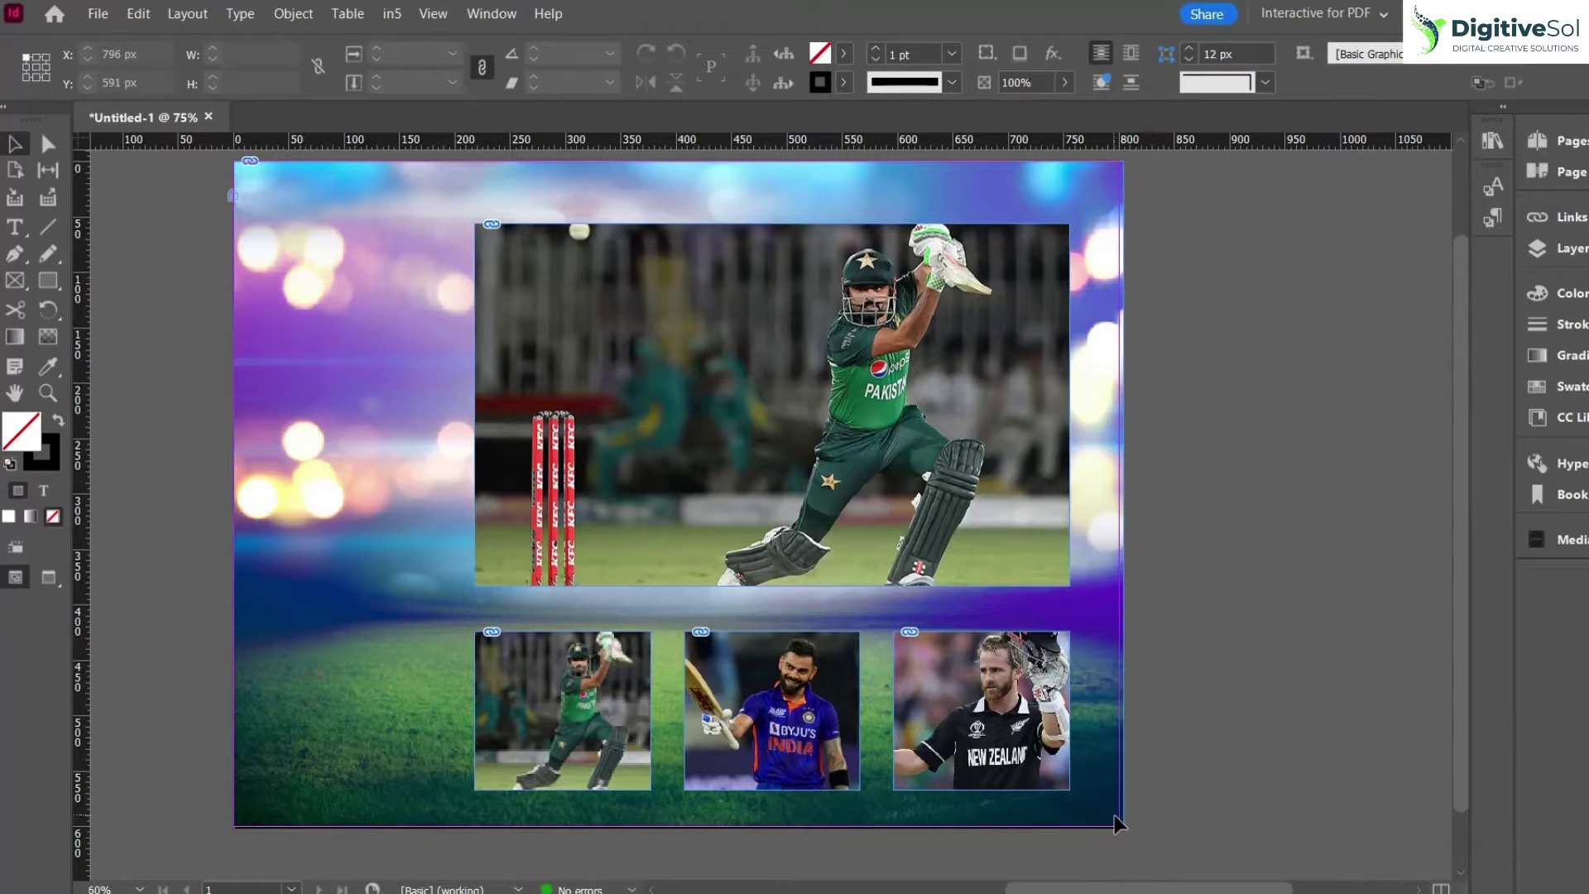
- Select all the thumbnail and large picture frames and convert them to buttons in Buttons and Forms
left_click_drag(1110, 797, 433, 383)
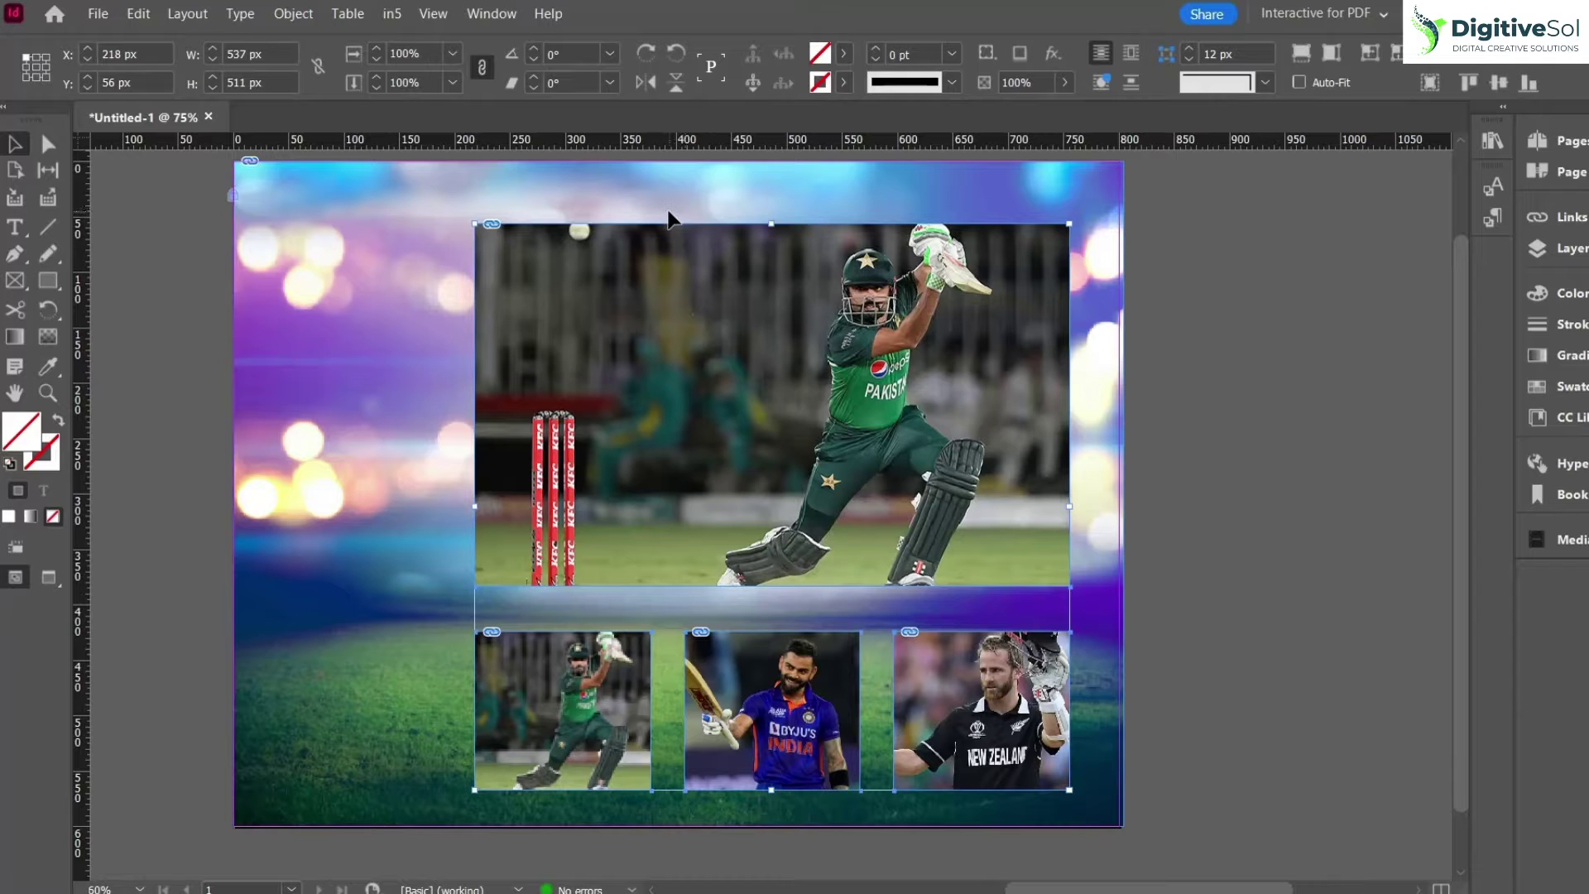
left_click(491, 14)
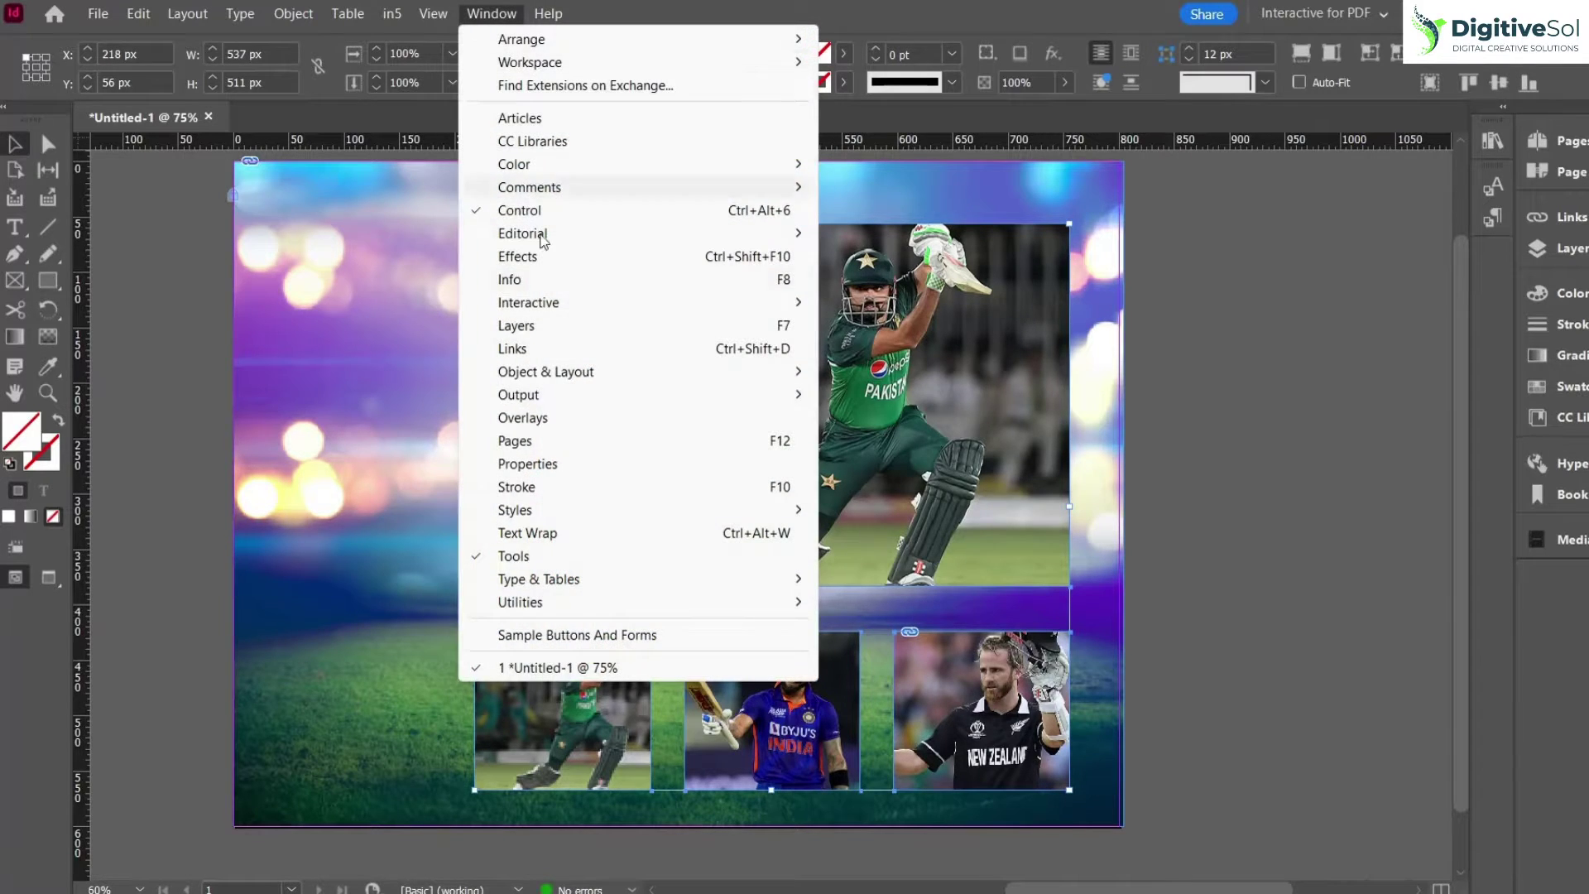
mouse_move(710, 304)
left_click(944, 348)
left_click(1393, 192)
left_click(1389, 218)
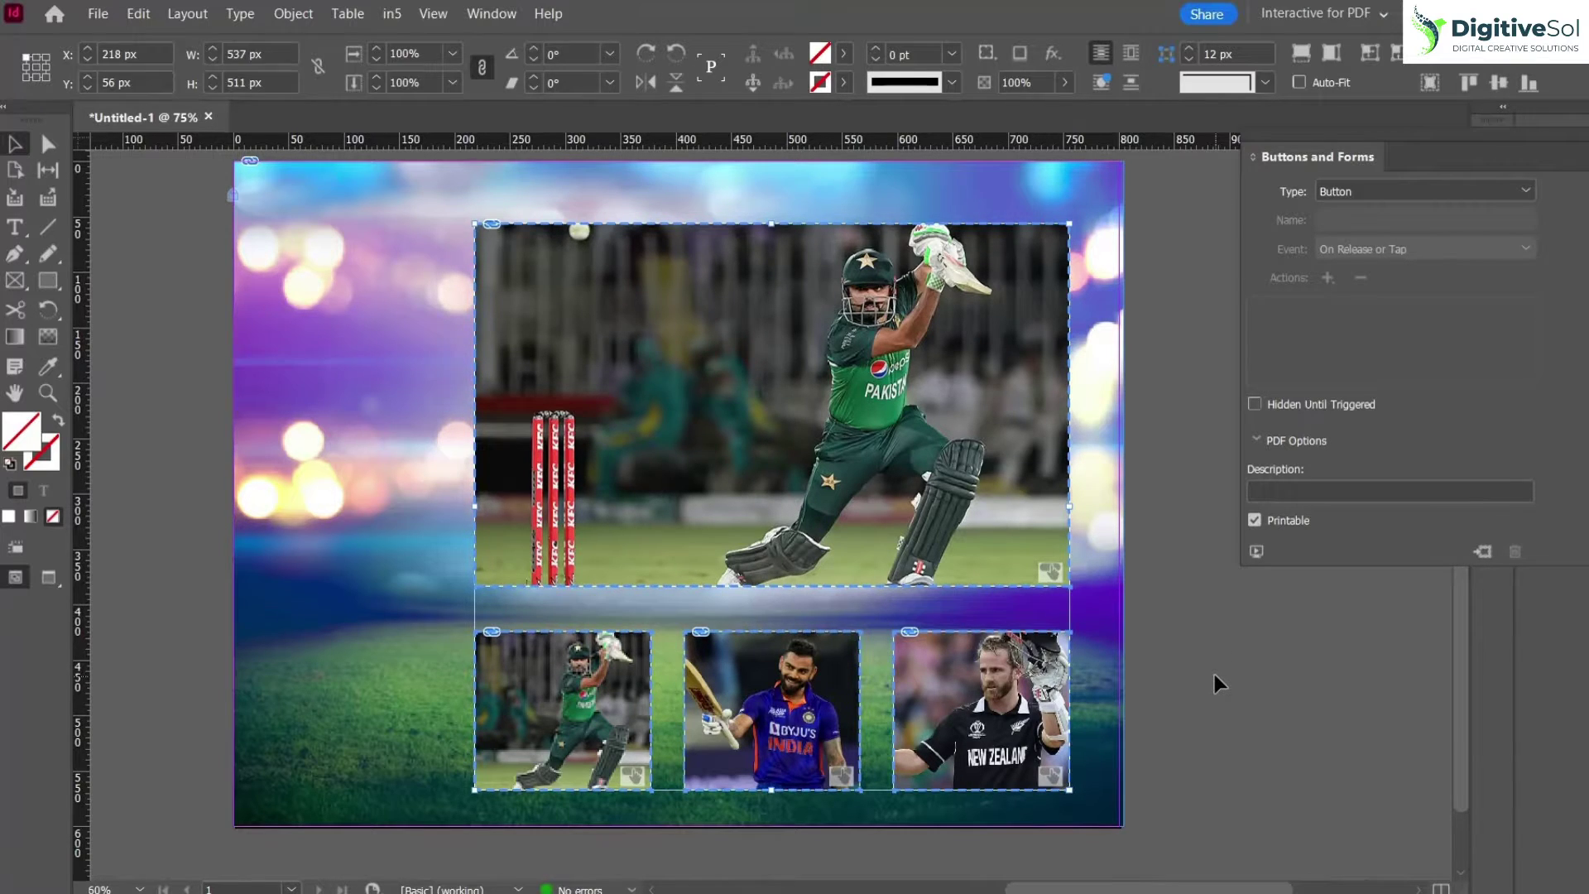
- Spread the stacked large frames apart to the left so all three pictures can be selected
left_click(1051, 525)
left_click_drag(969, 389, 642, 359)
left_click(990, 350)
left_click_drag(1004, 344, 791, 385)
- Name the three small picture buttons, from left to right, Green thumbnail, Blue thumbnail and Black thumbnail
left_click(562, 711)
double_click(1382, 218)
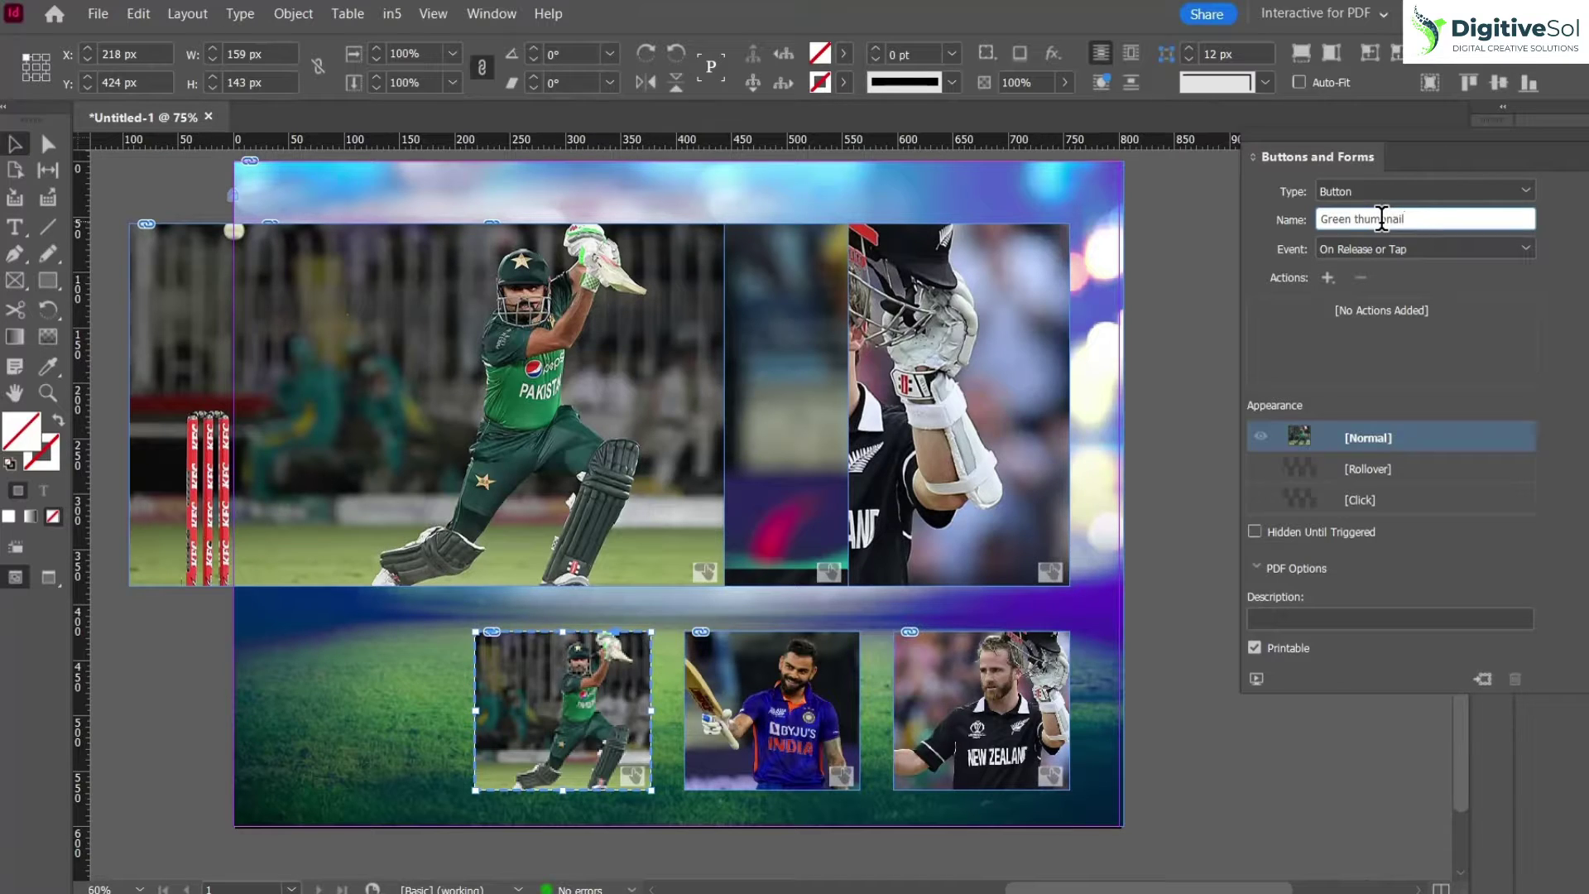
left_click(772, 710)
left_click(1341, 218)
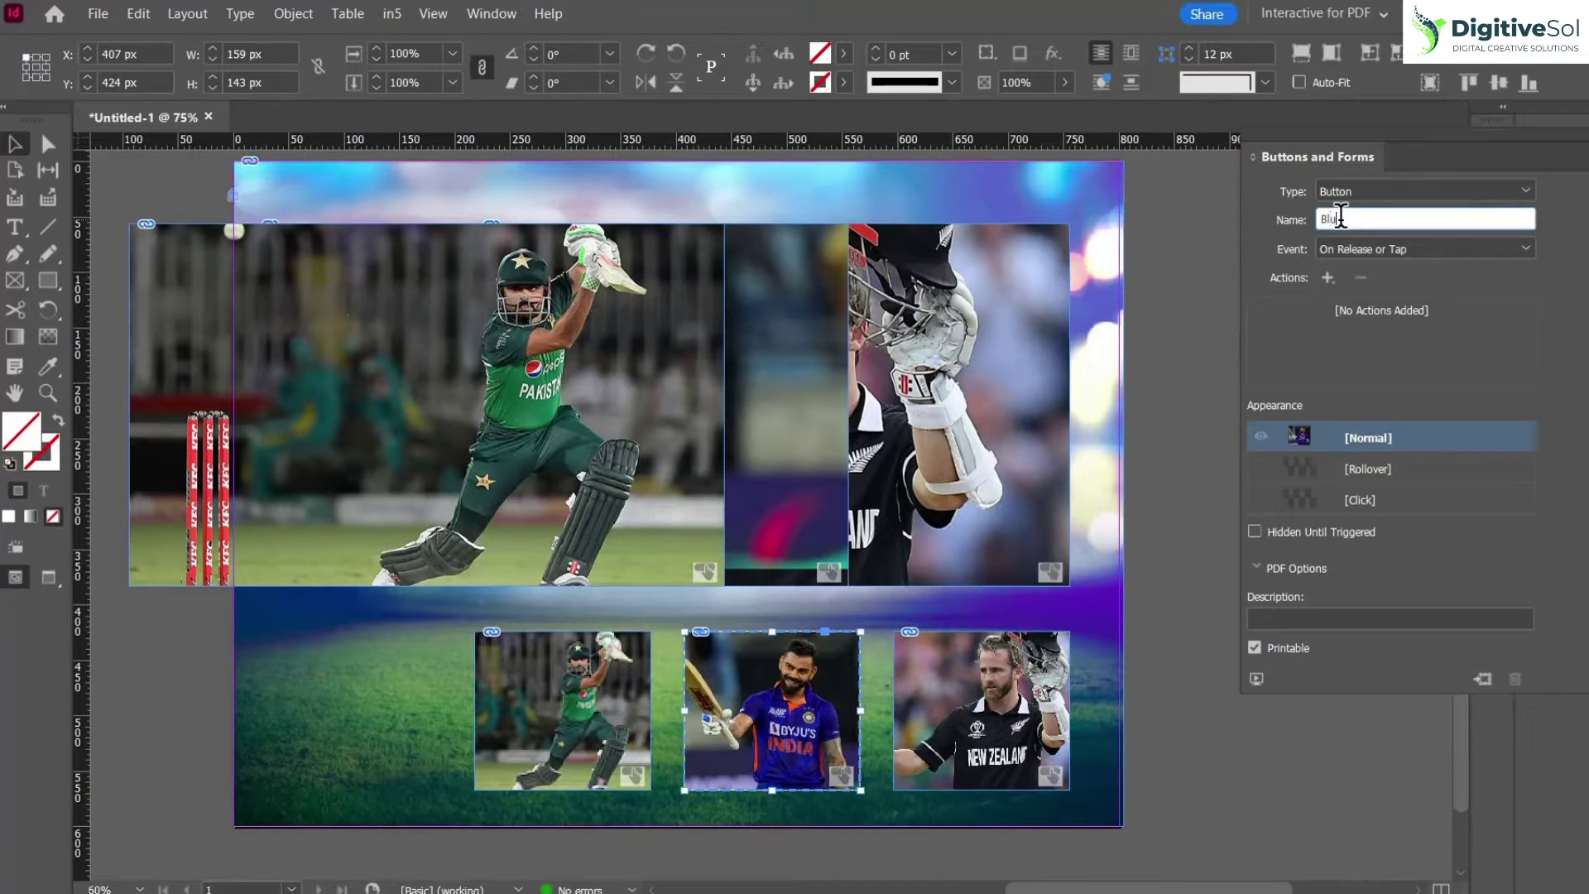
type("Blue thunder")
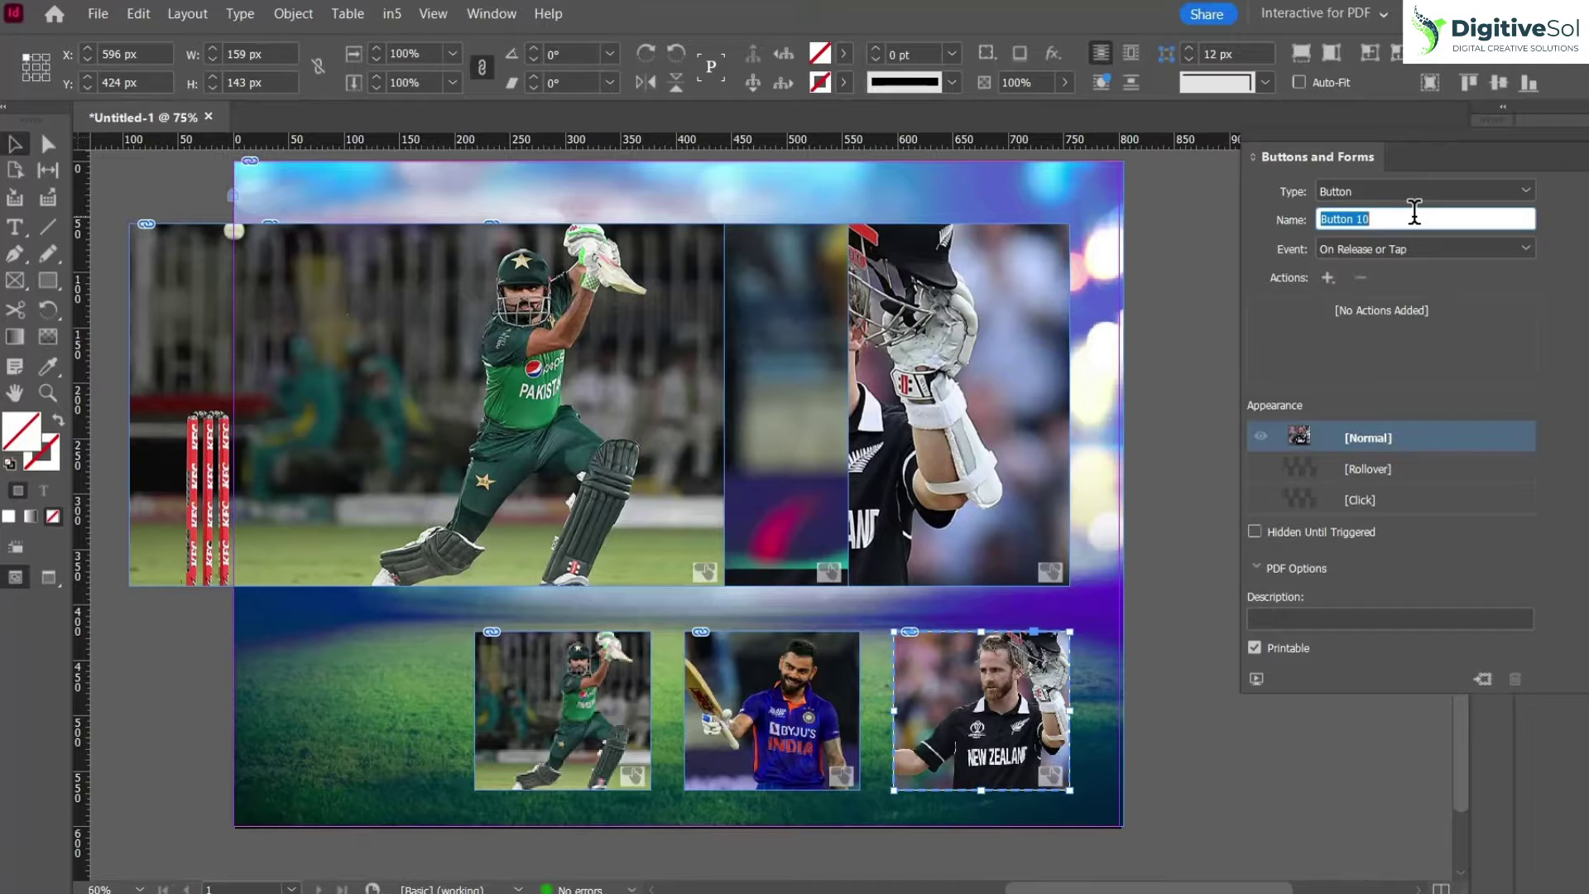
type("Black")
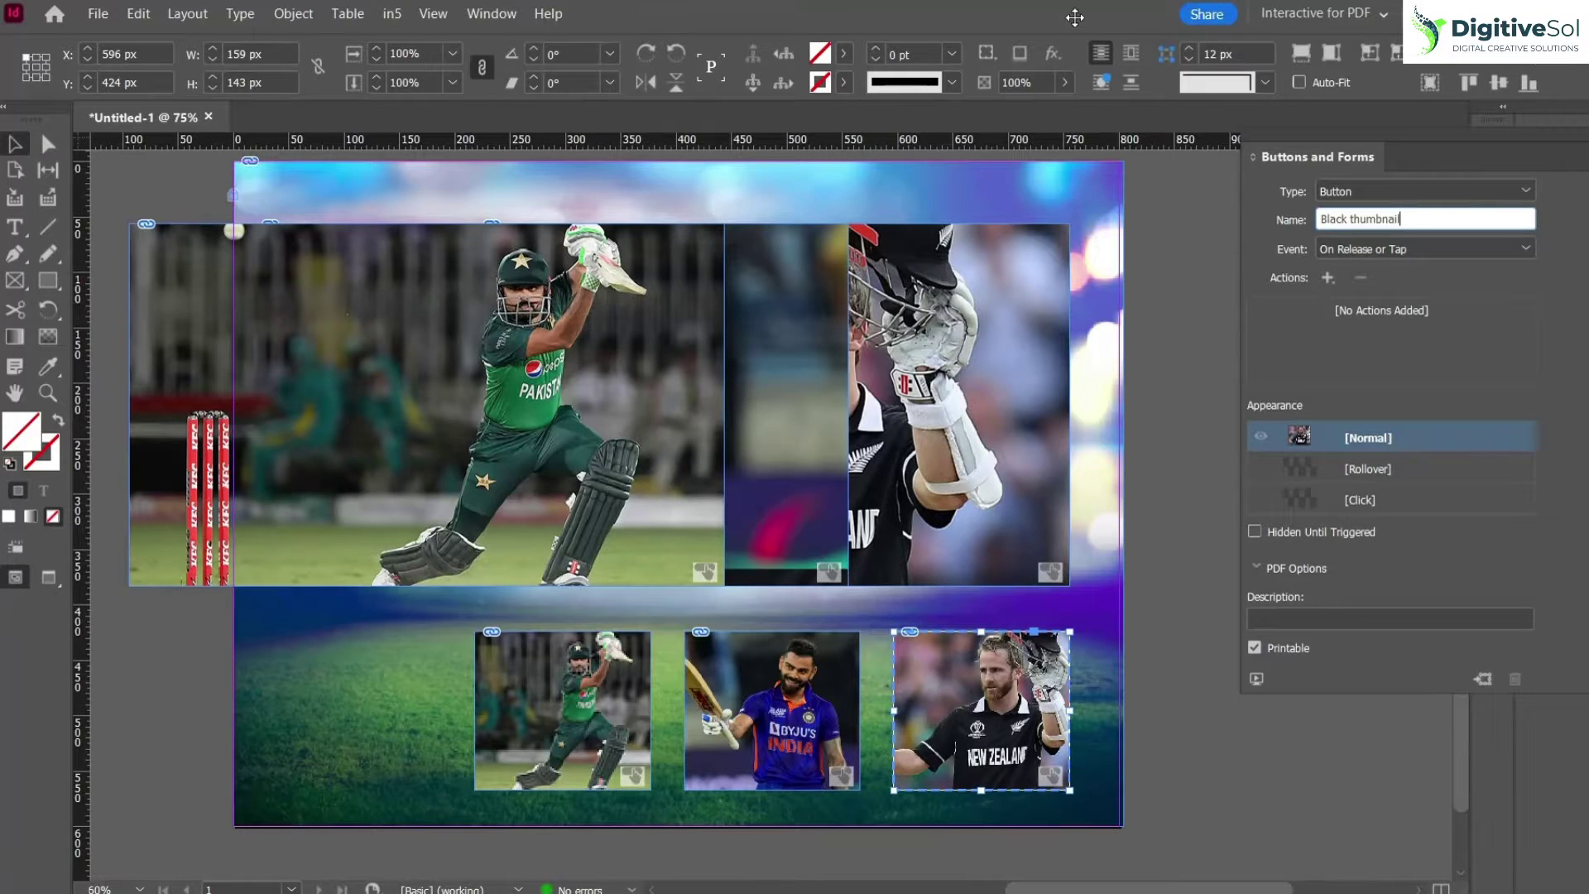
- Name the rightmost large picture's button, the New Zealand player, black big
left_click(902, 384)
left_click(1149, 333)
left_click(917, 288)
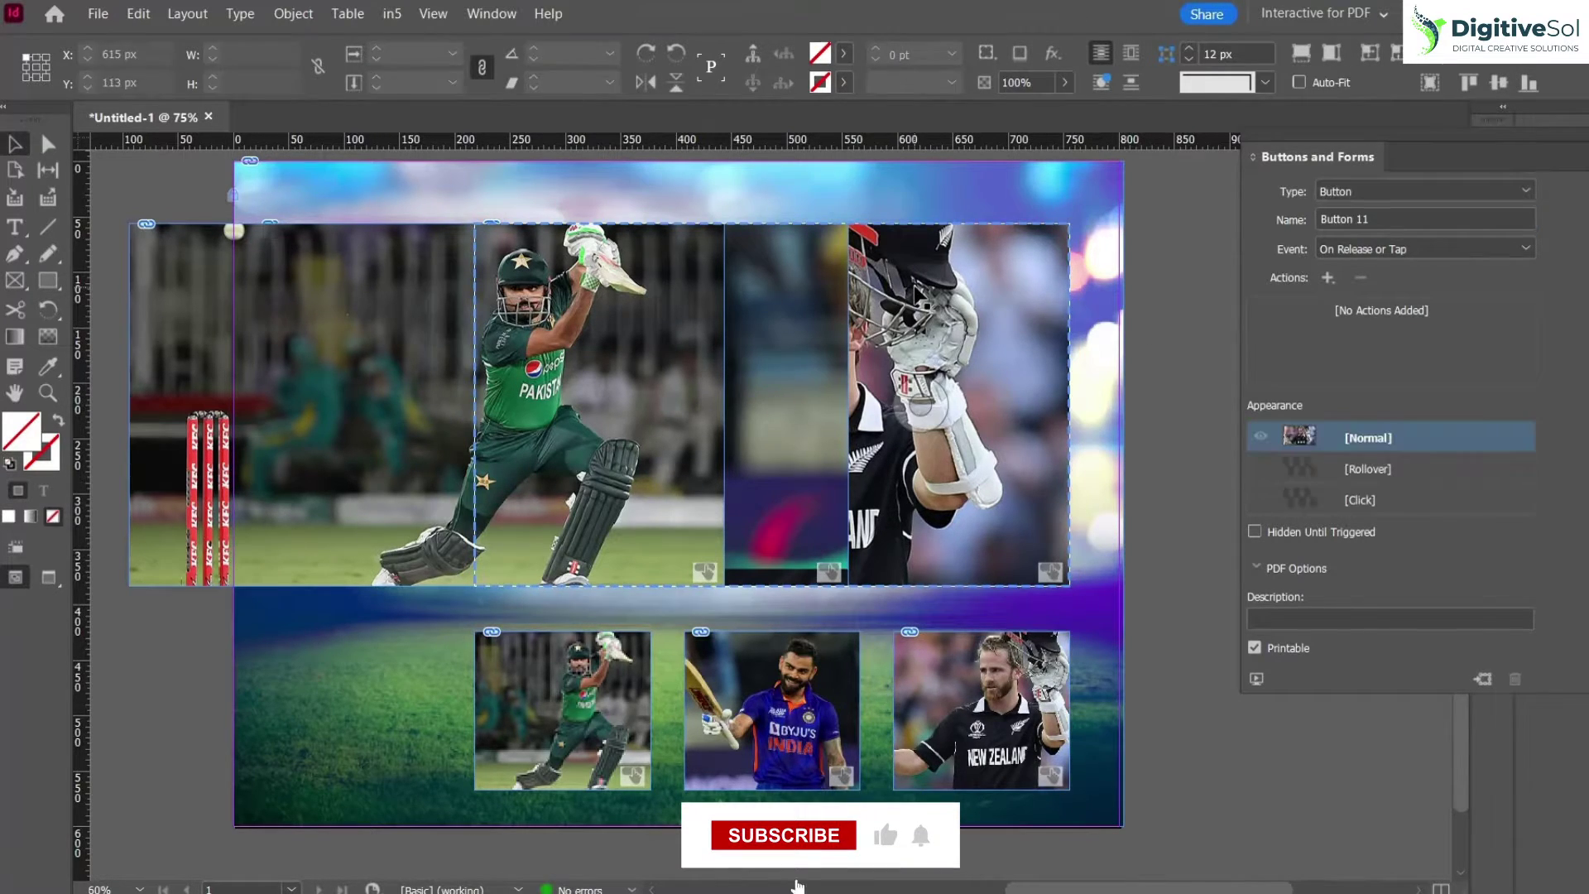
left_click(1365, 218)
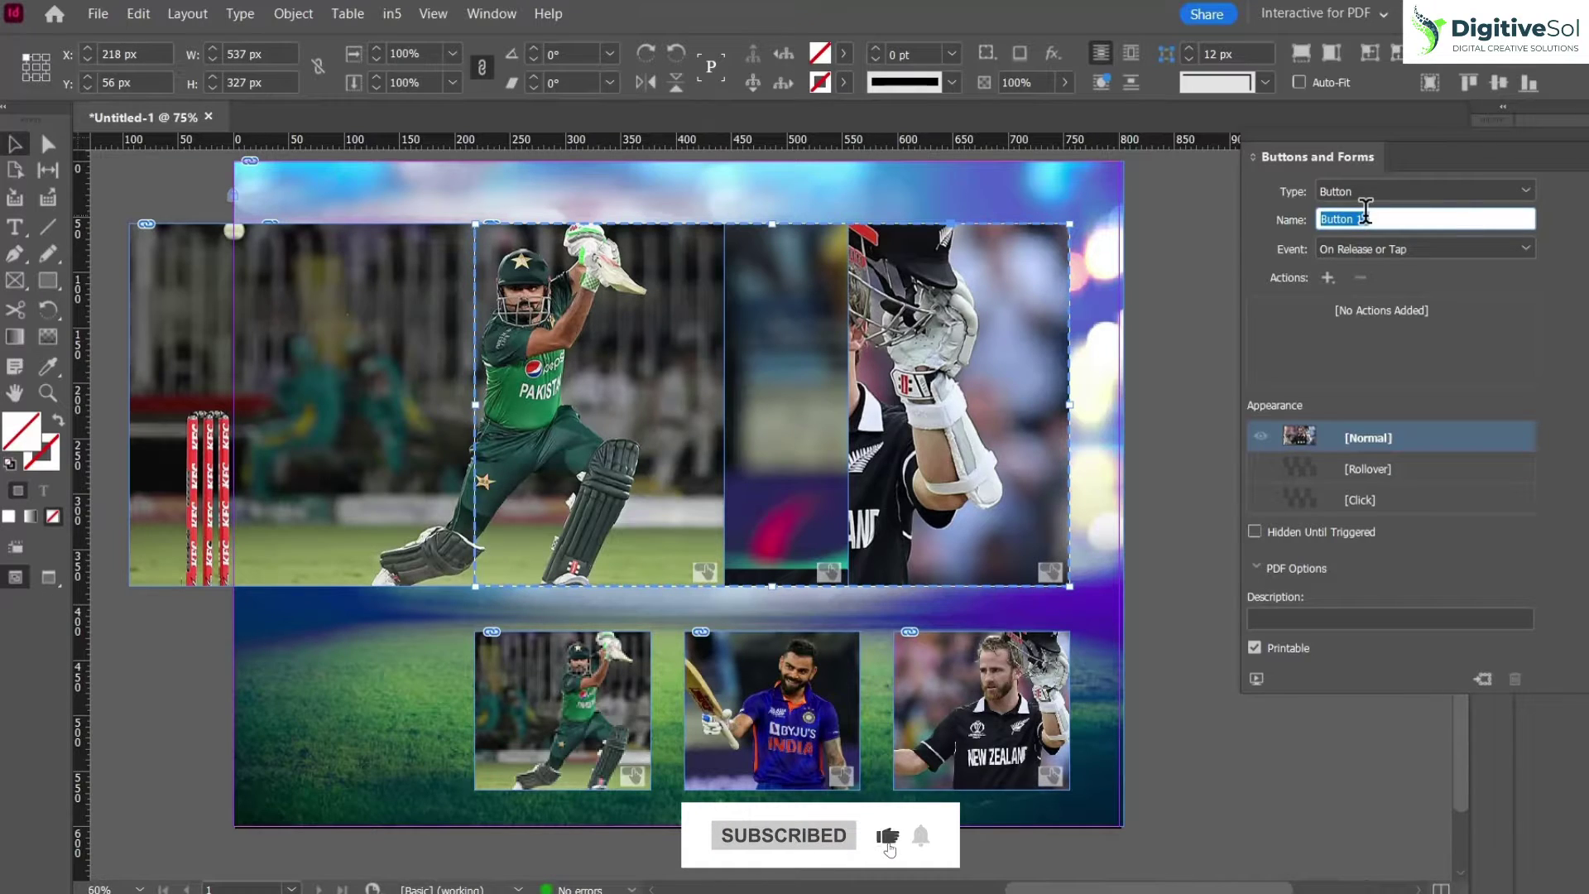
type("black bg")
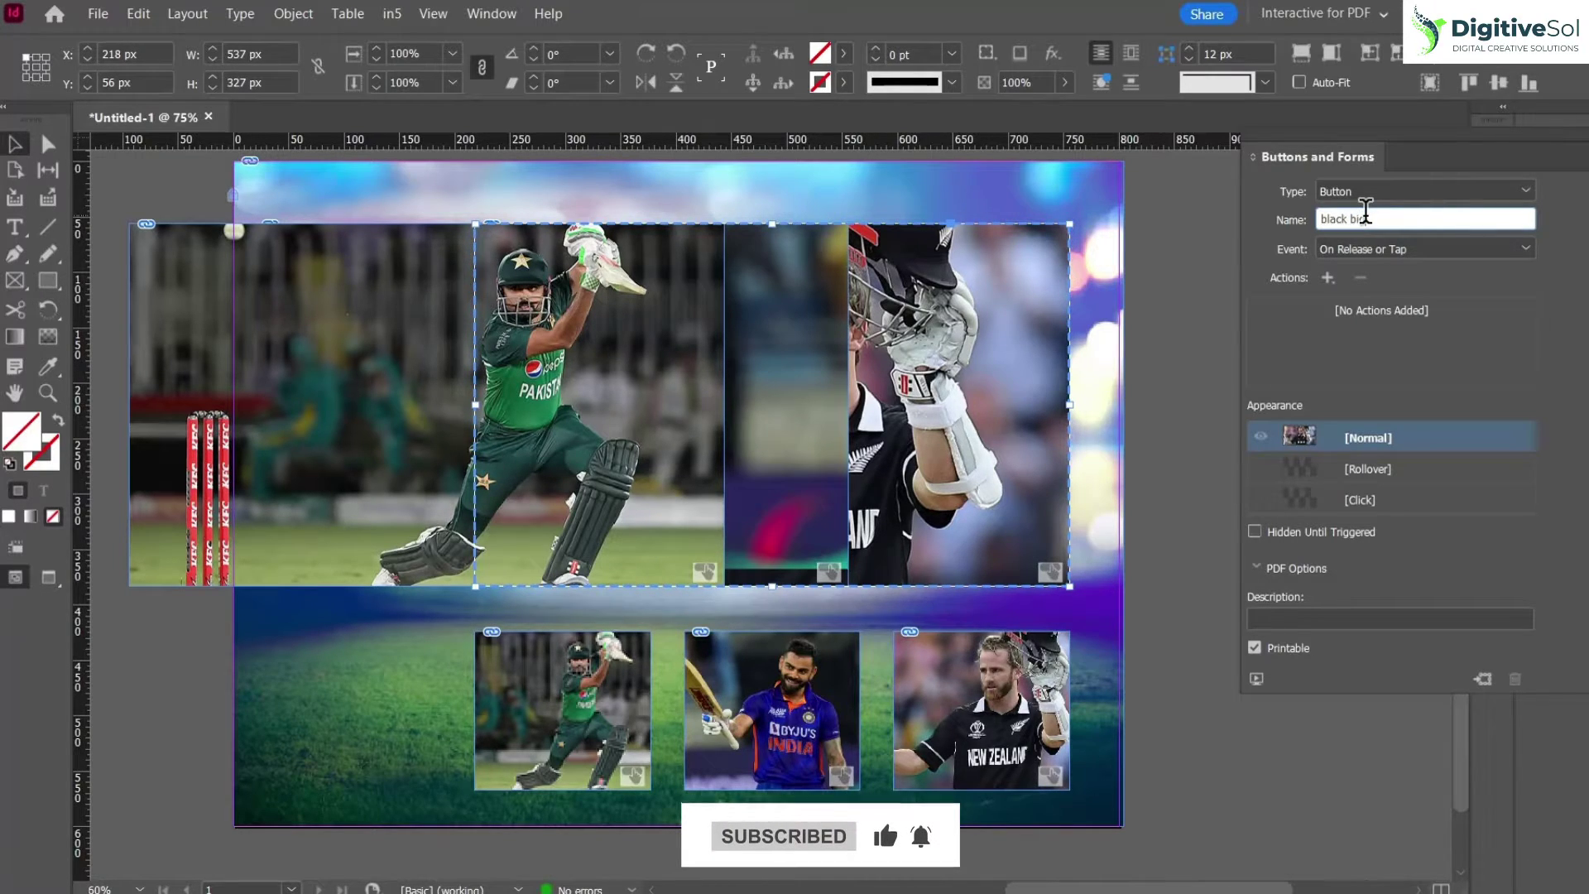
- Name the middle large frame's button Green big and deselect it
left_click(426, 405)
left_click(728, 283)
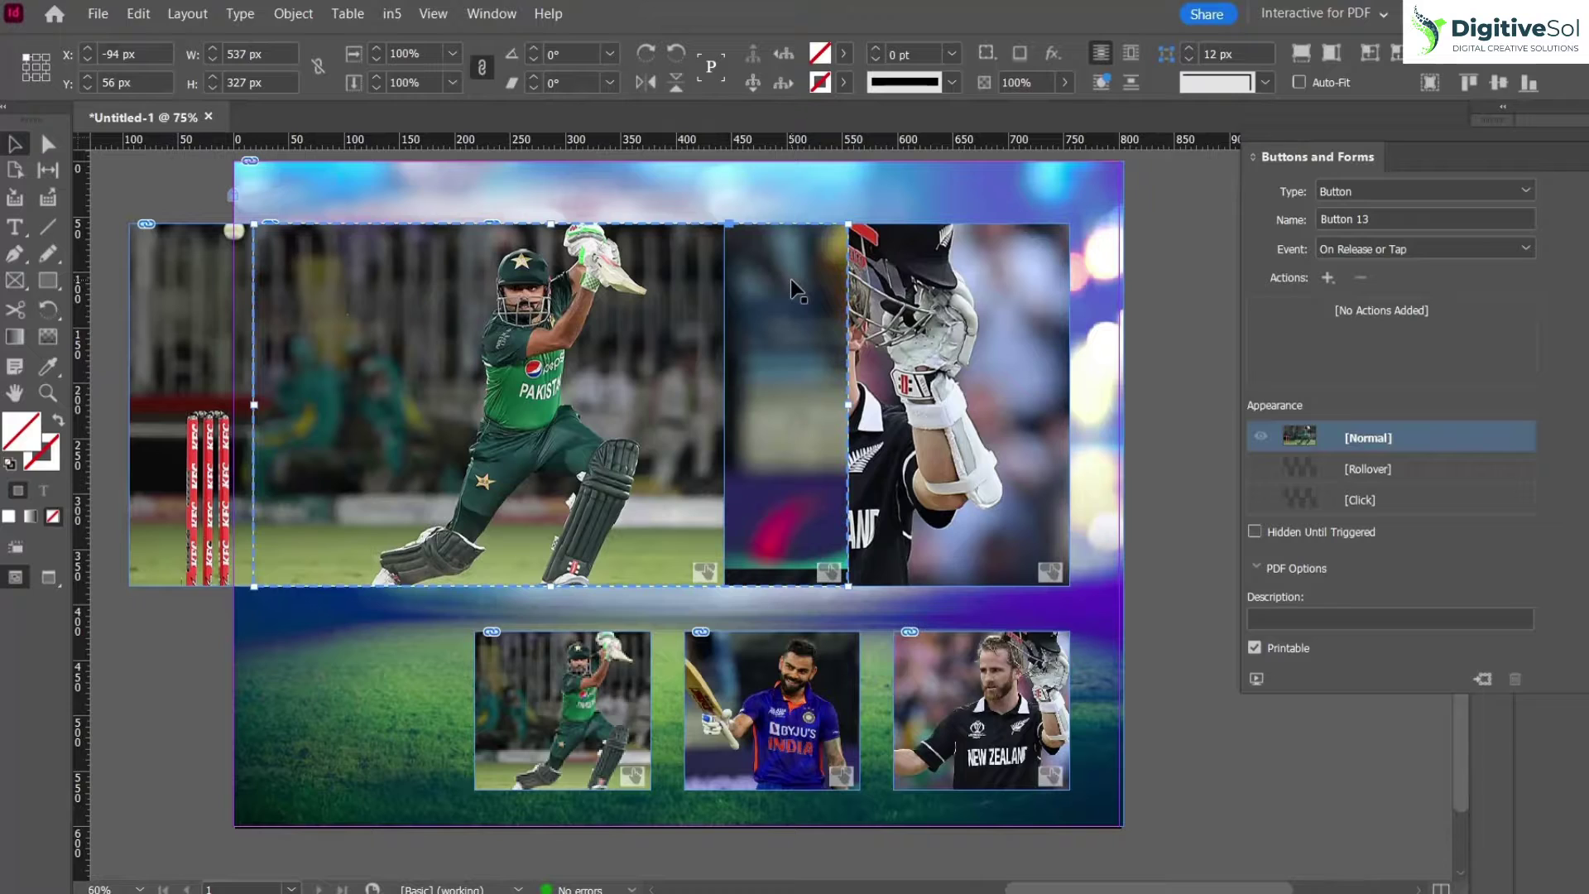
triple_click(1350, 220)
type("big")
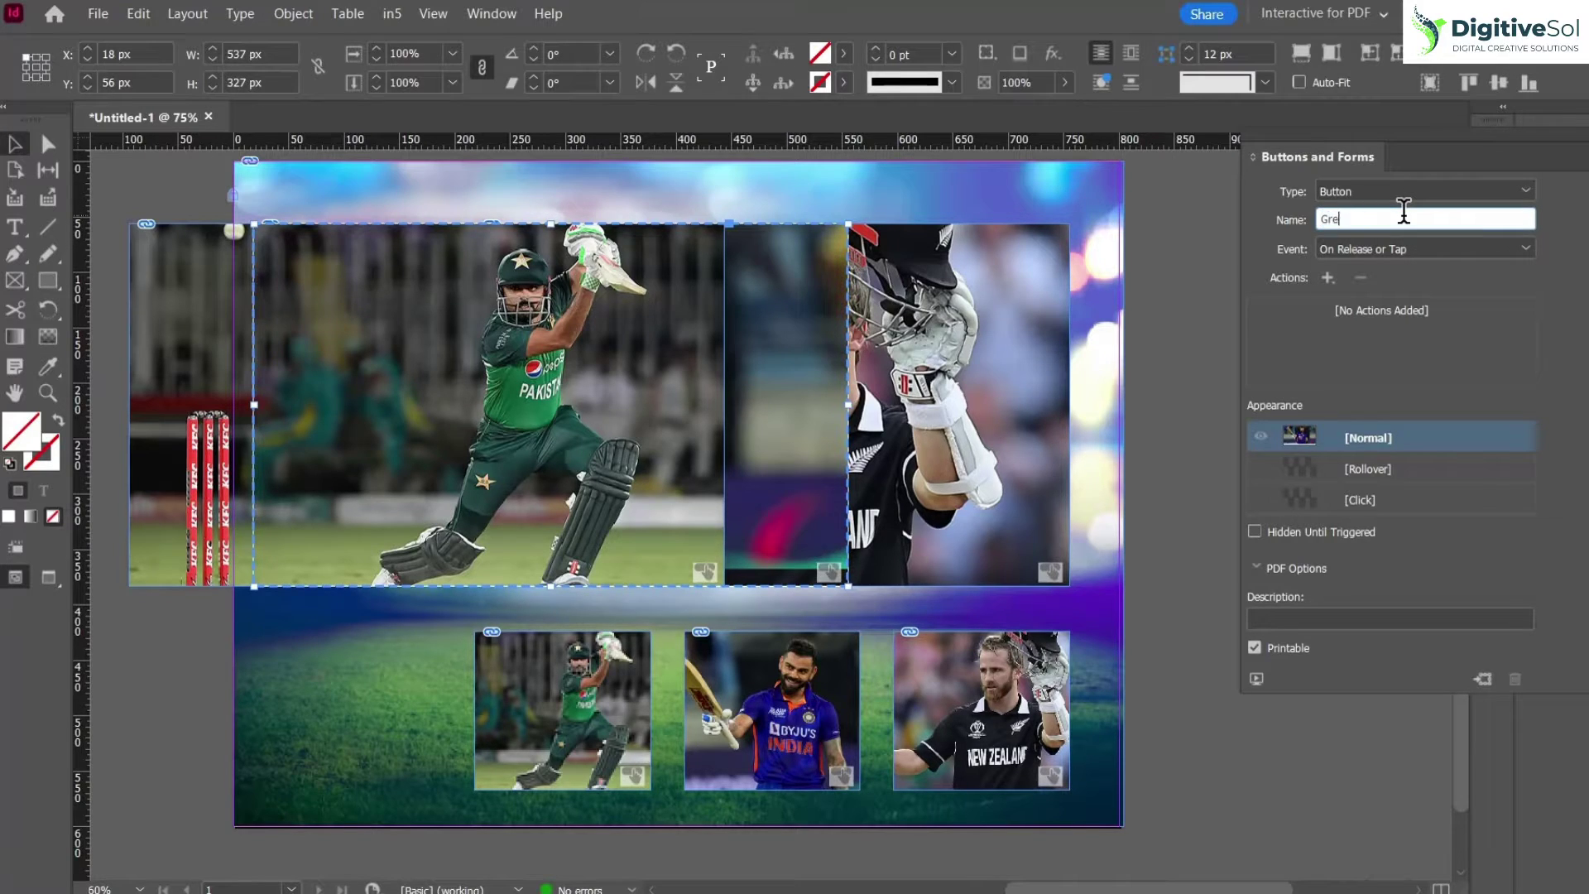
left_click(1129, 441)
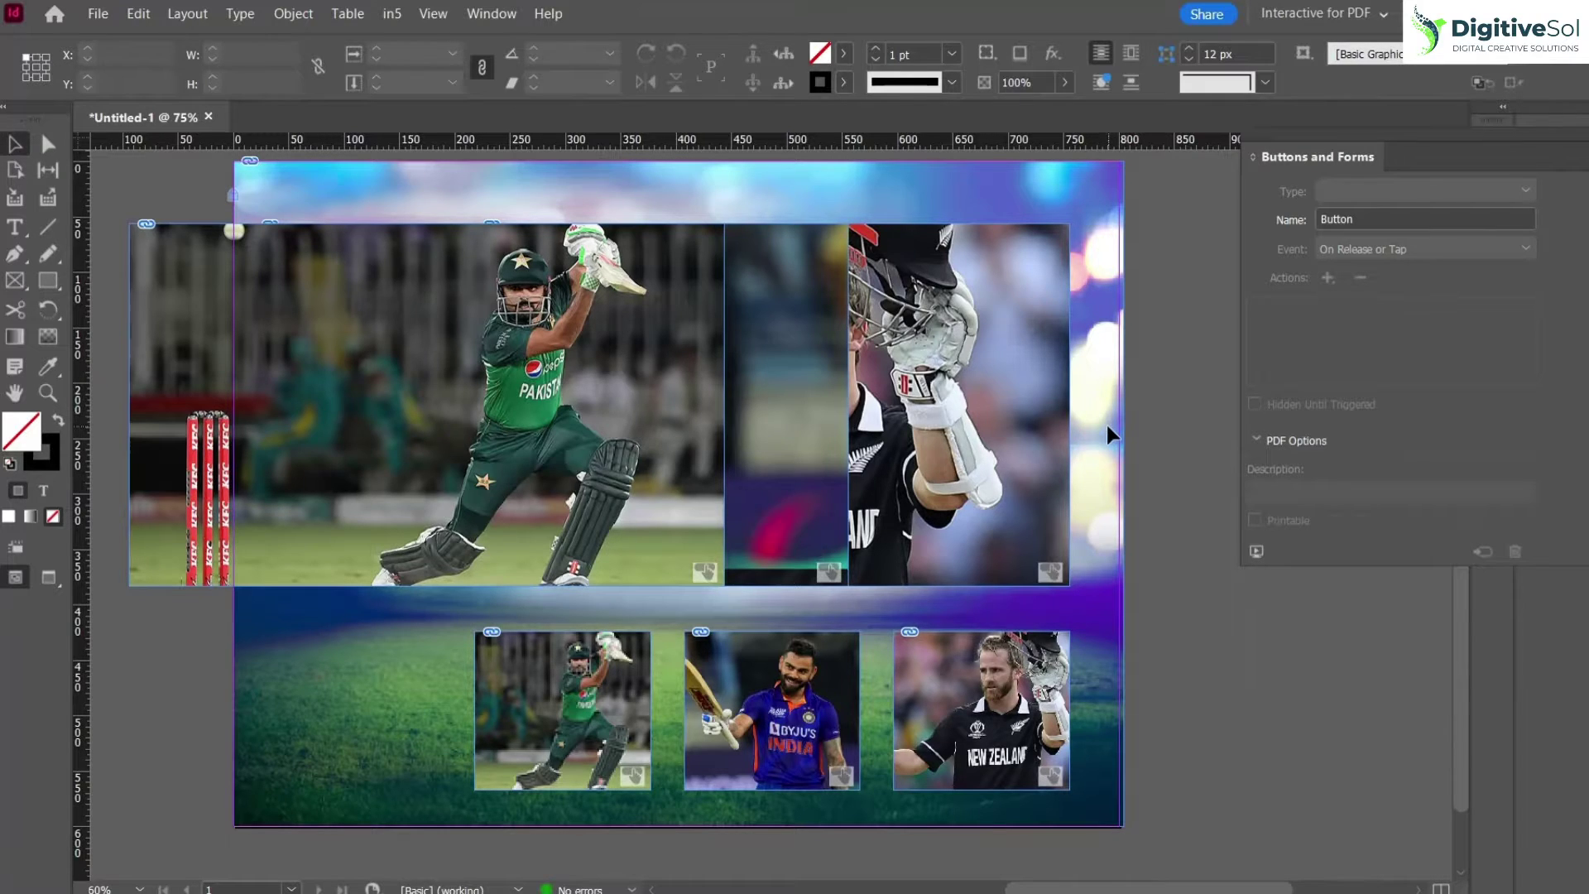
- Align the three large frames to the rightmost one so they form a single stack
left_click_drag(1129, 464, 542, 358)
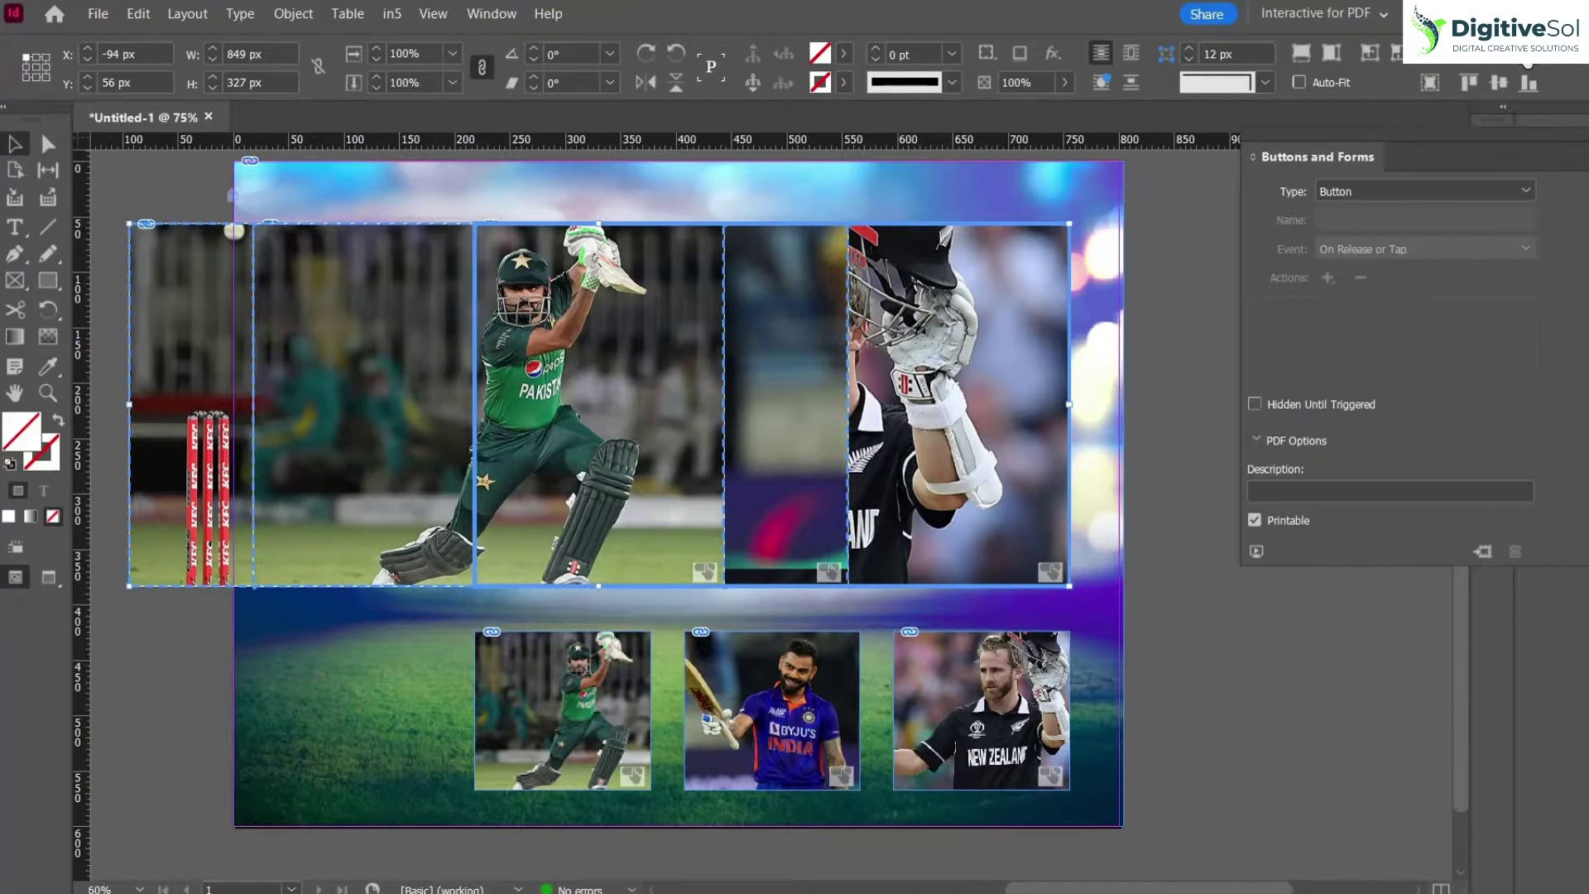
left_click(1528, 54)
left_click(1192, 302)
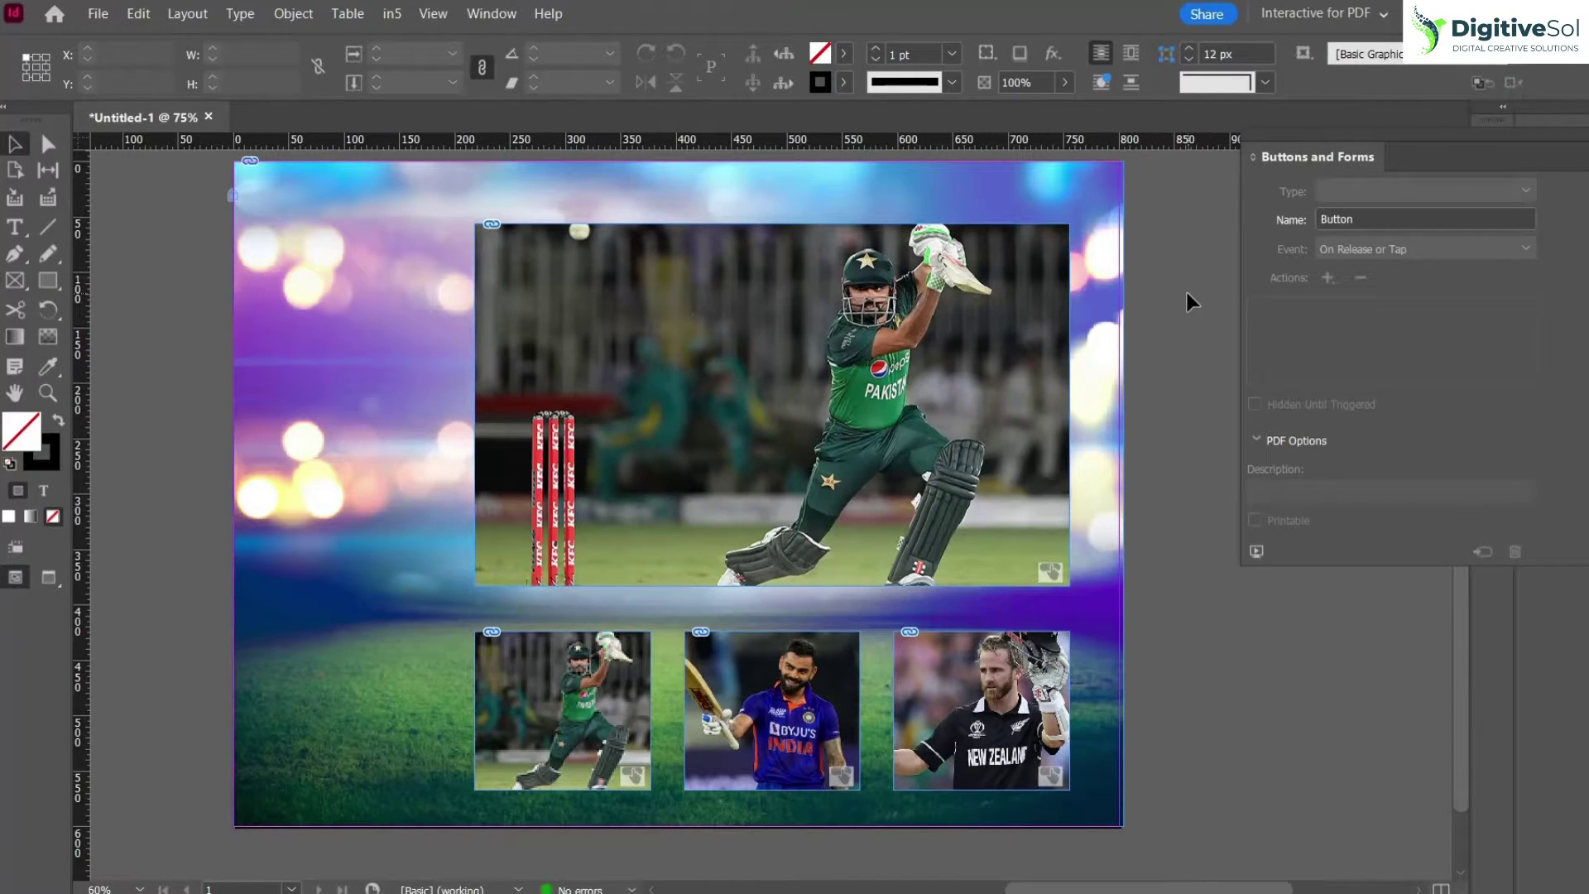
- Give Green thumbnail a Show/Hide Buttons and Forms action that shows the thumbnails and Green big and hides black big
left_click(592, 679)
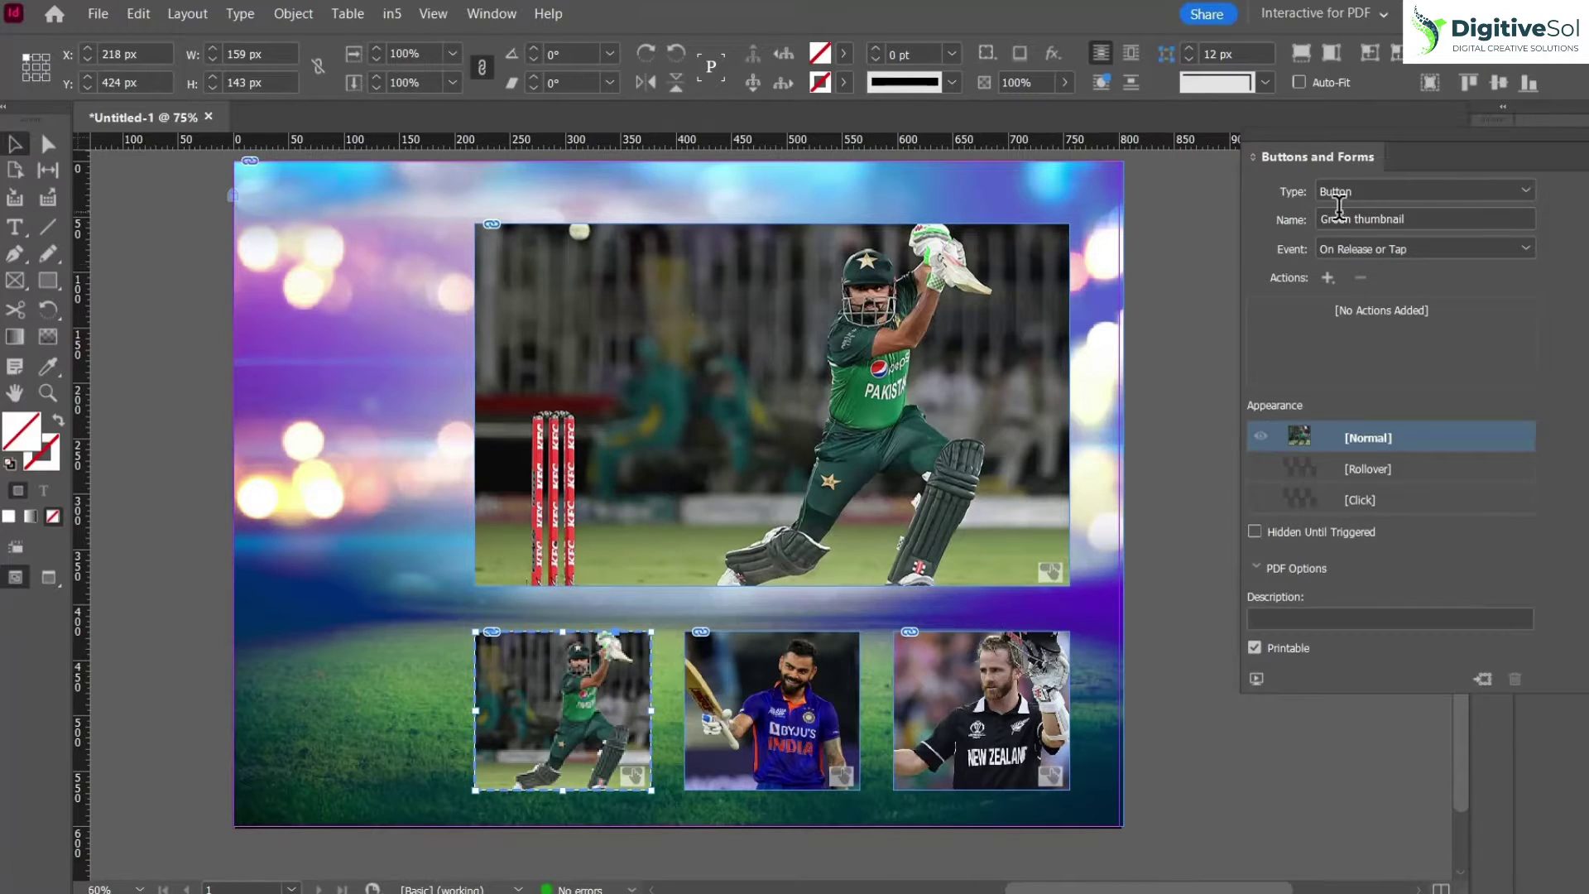
left_click(1328, 279)
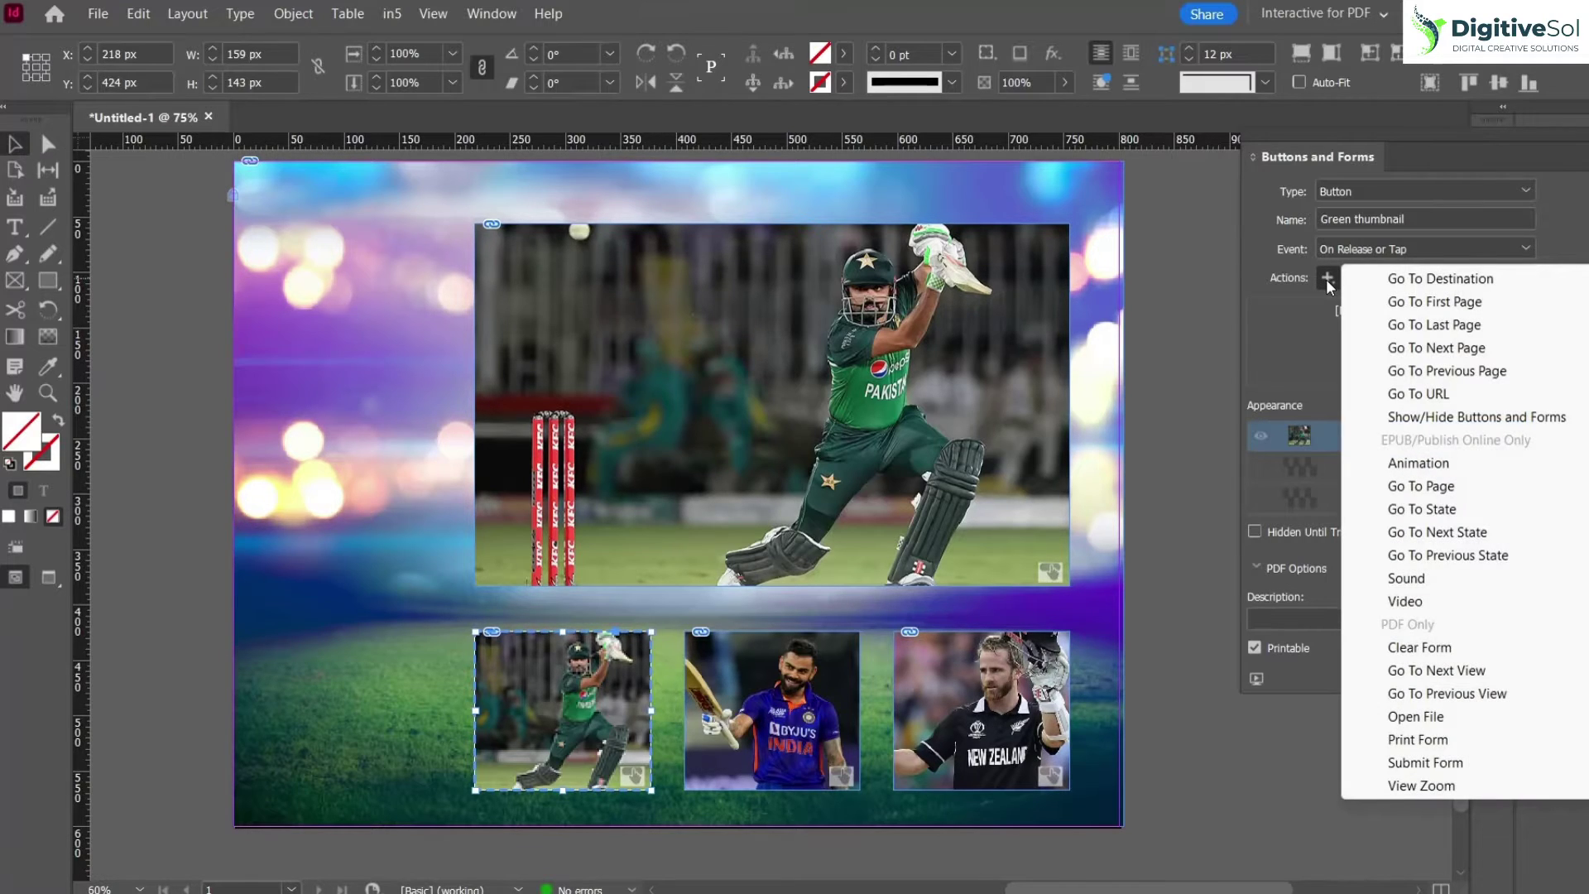
left_click(1480, 418)
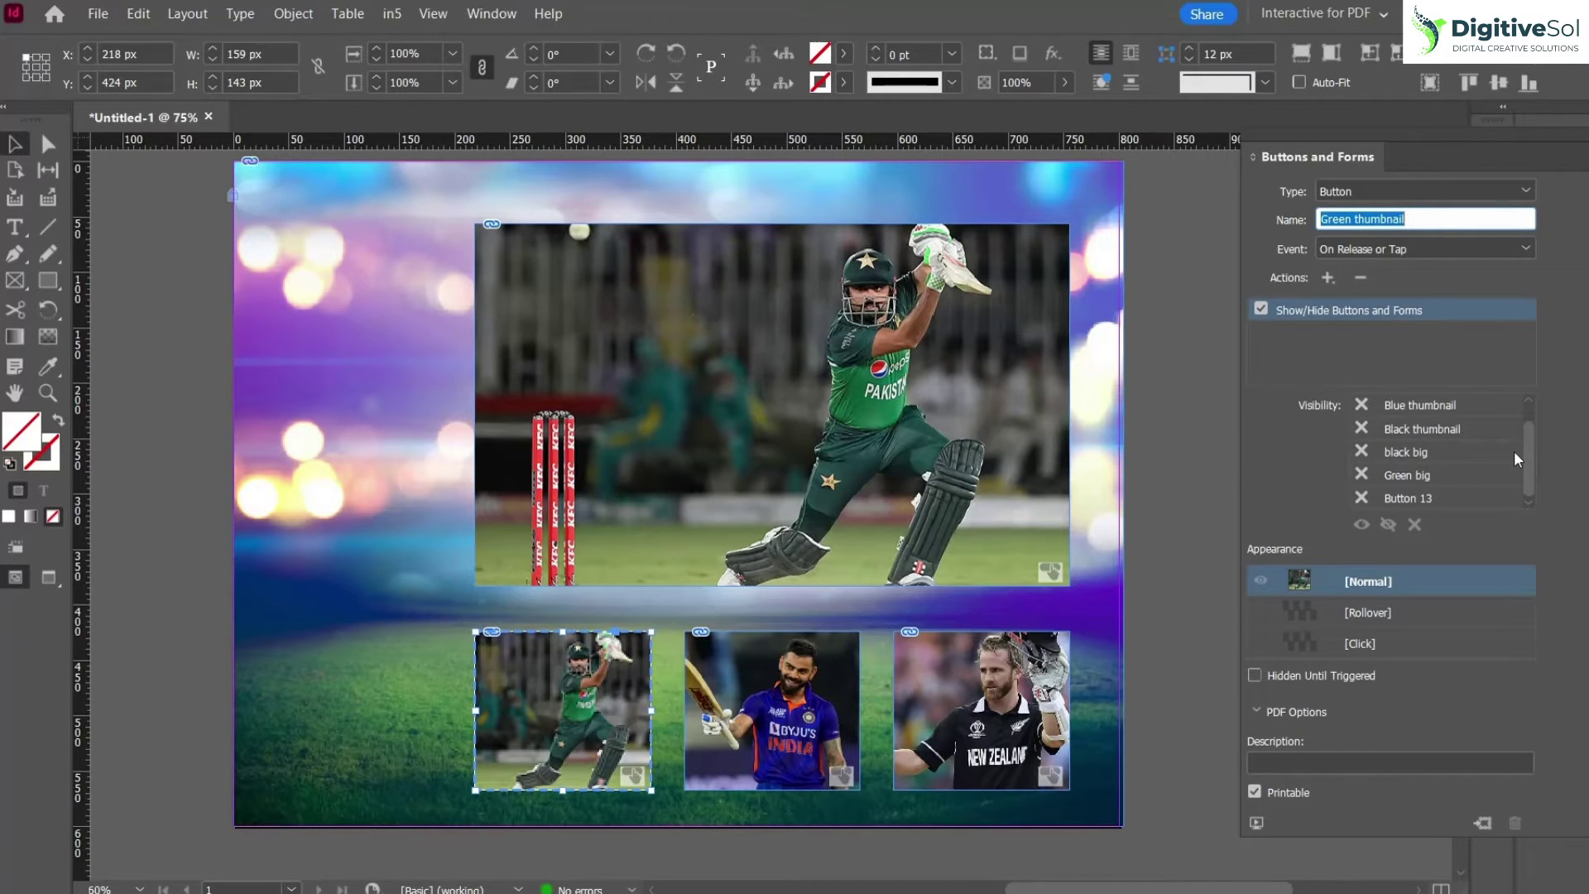
left_click_drag(1528, 462, 1531, 494)
left_click_drag(1524, 464, 1527, 429)
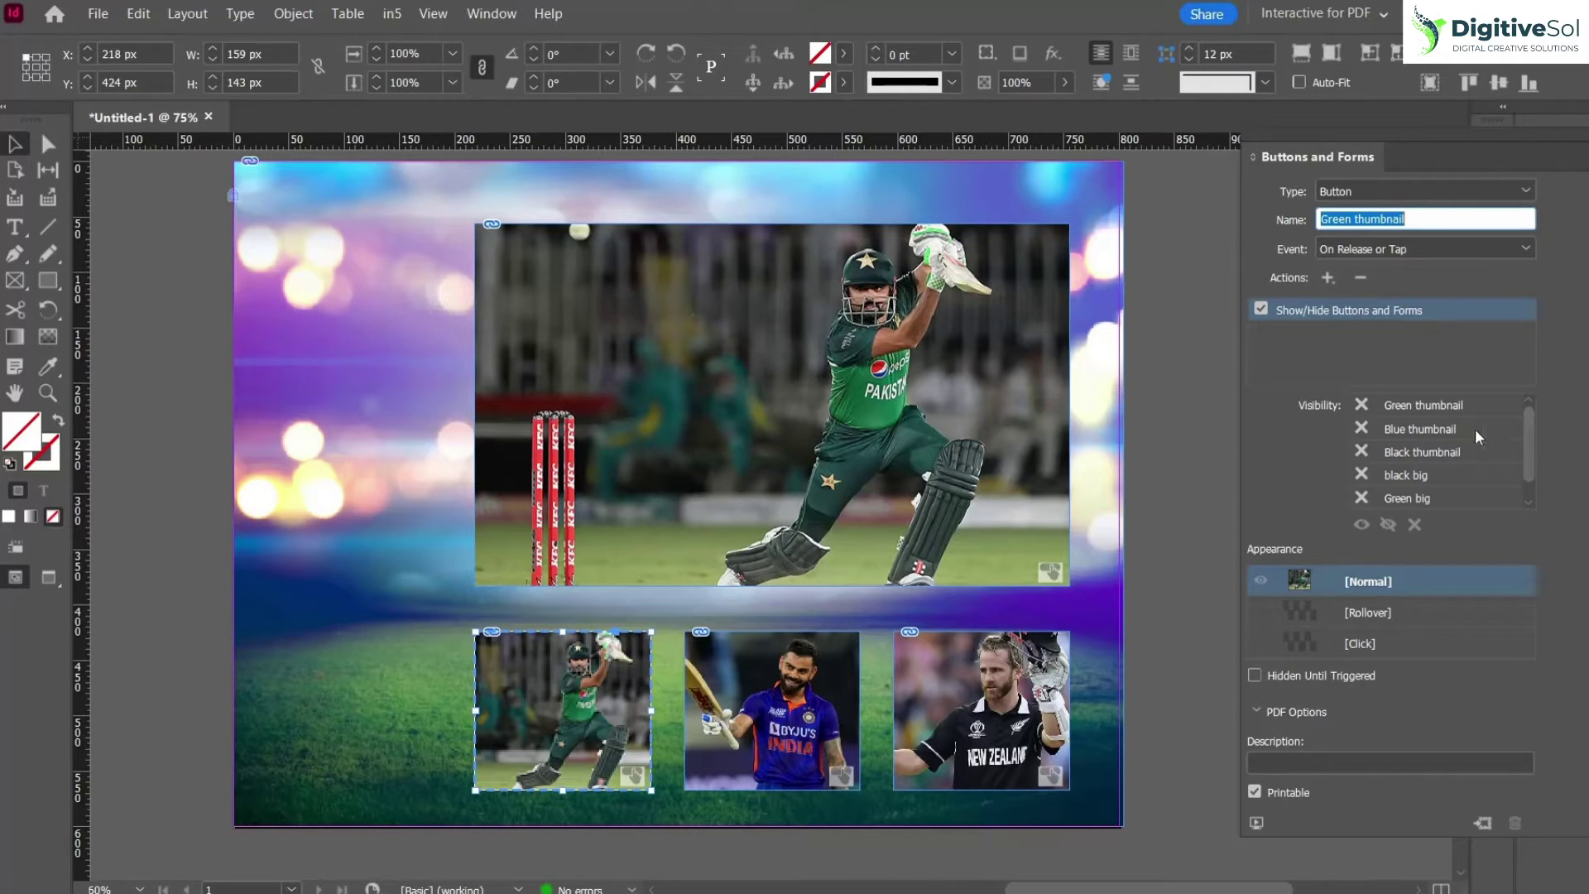
left_click(1364, 401)
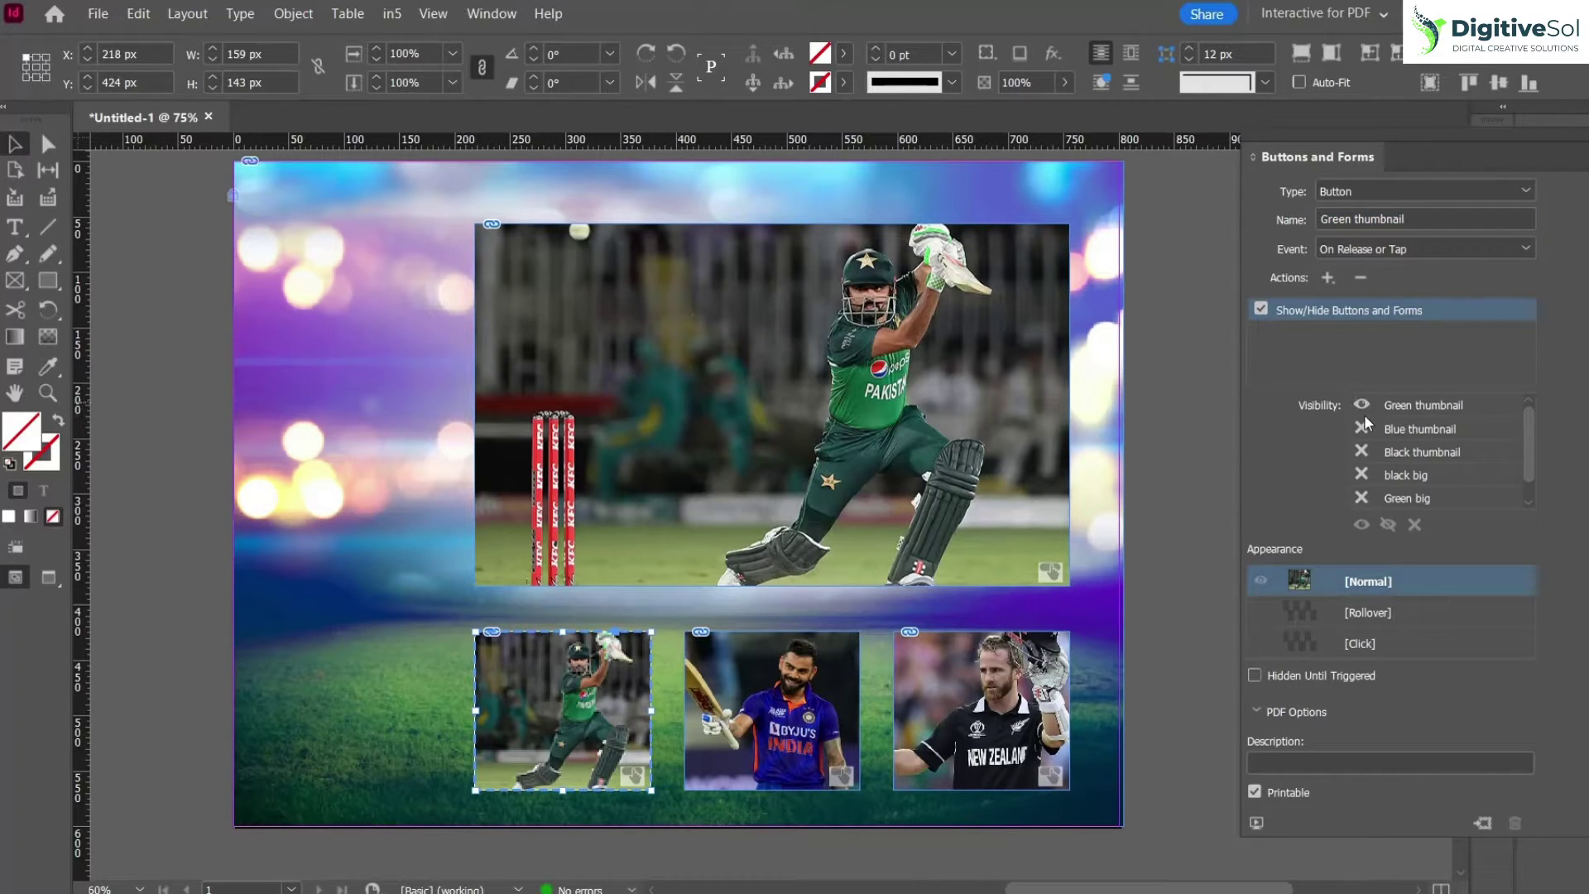
left_click(1362, 495)
left_click_drag(1527, 490, 1512, 501)
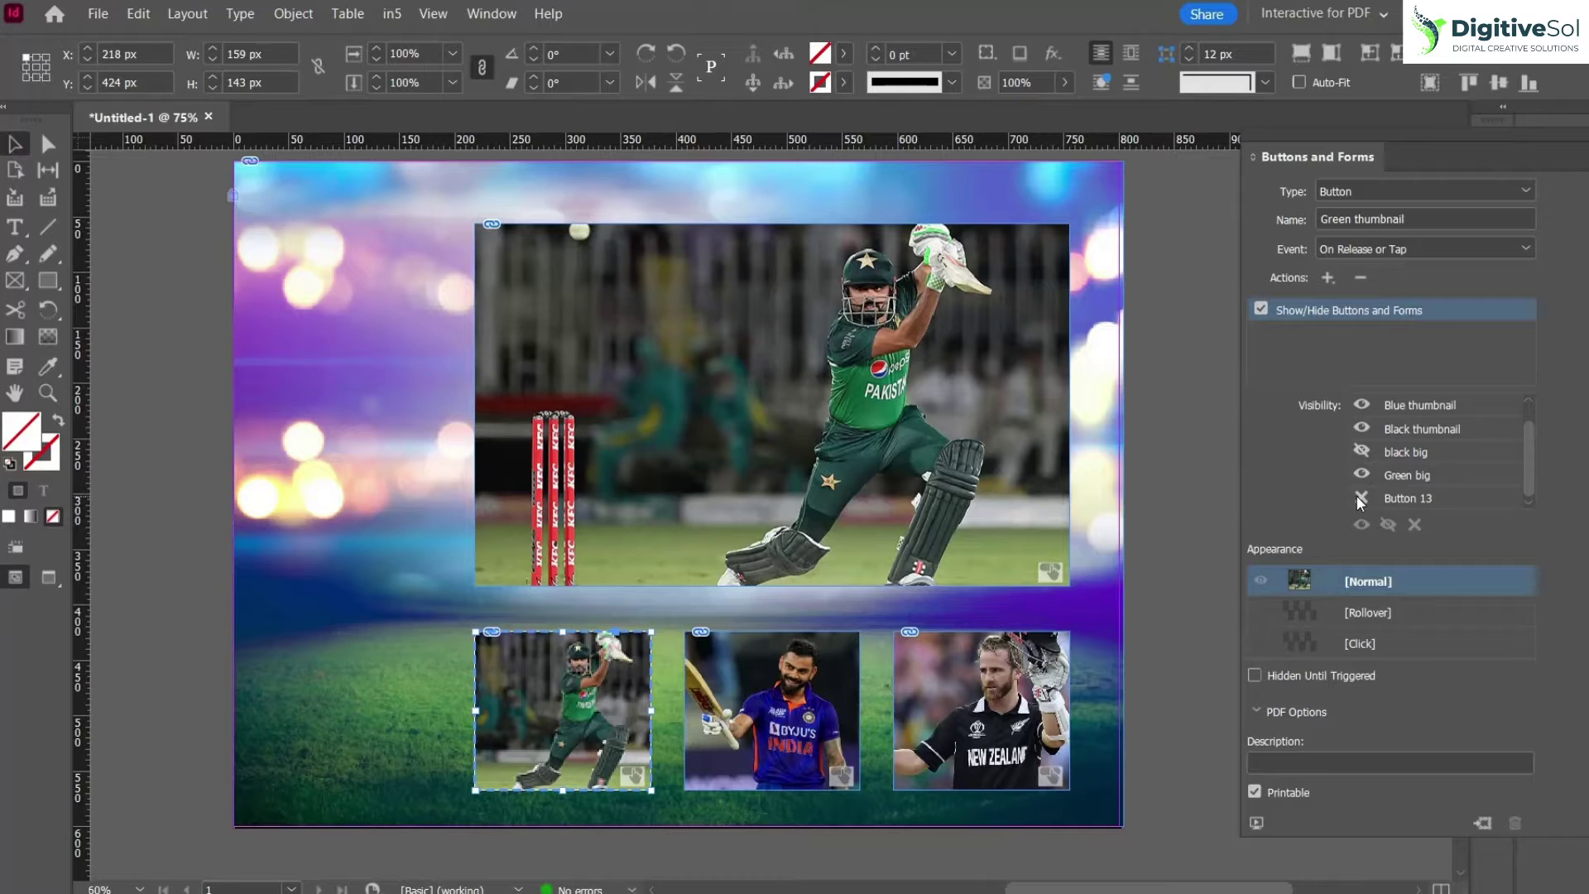
- Move the large green-shirt picture off the stack to the left and name its button Green big
left_click(966, 346)
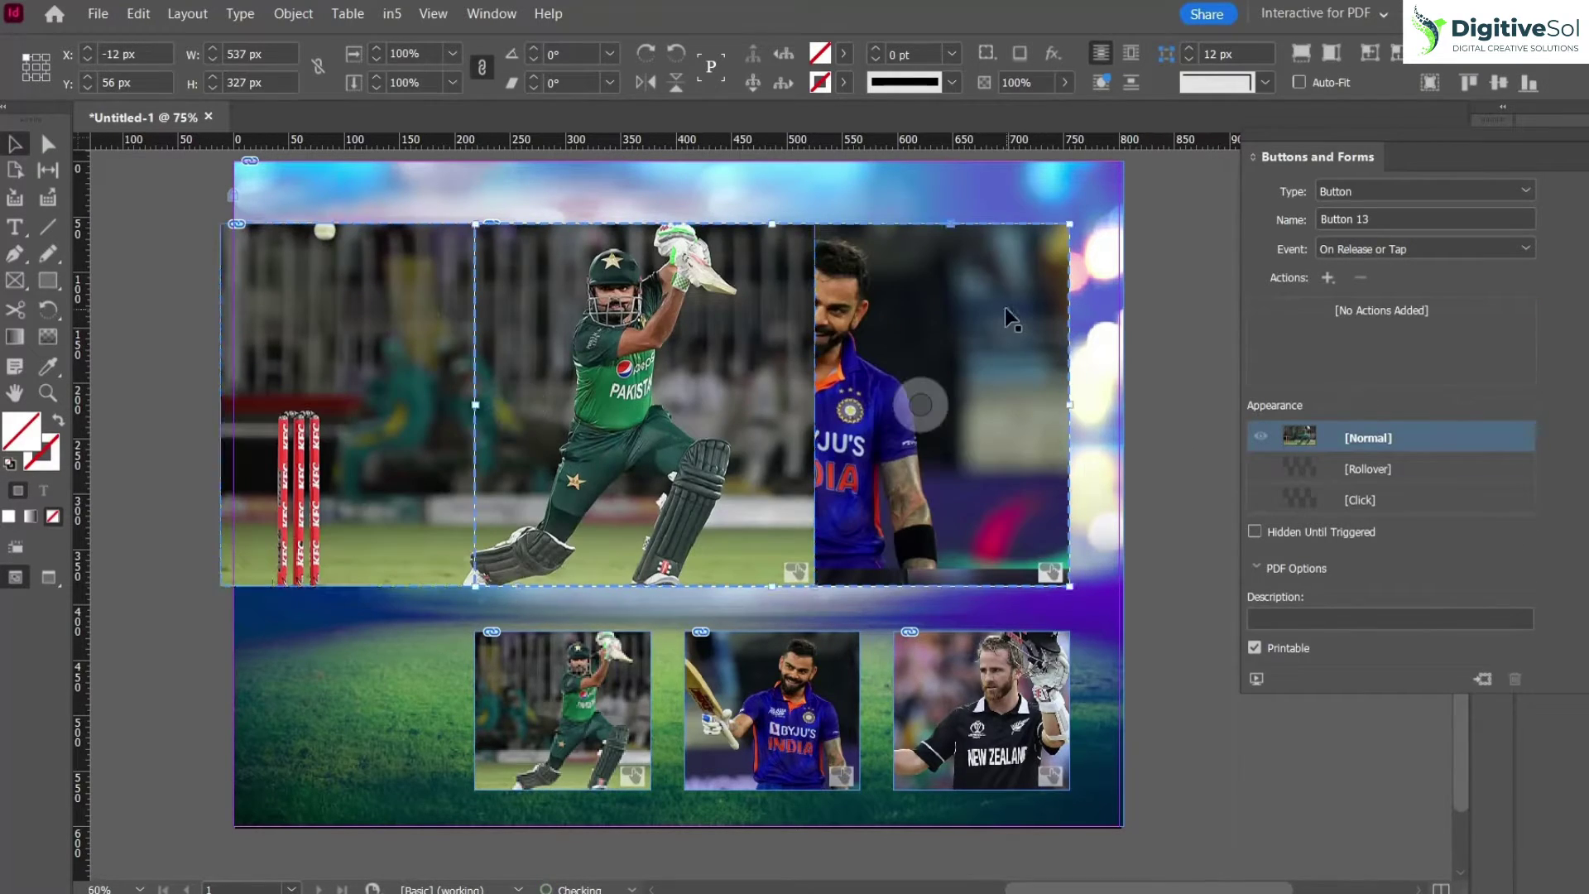
left_click(1388, 217)
type("G")
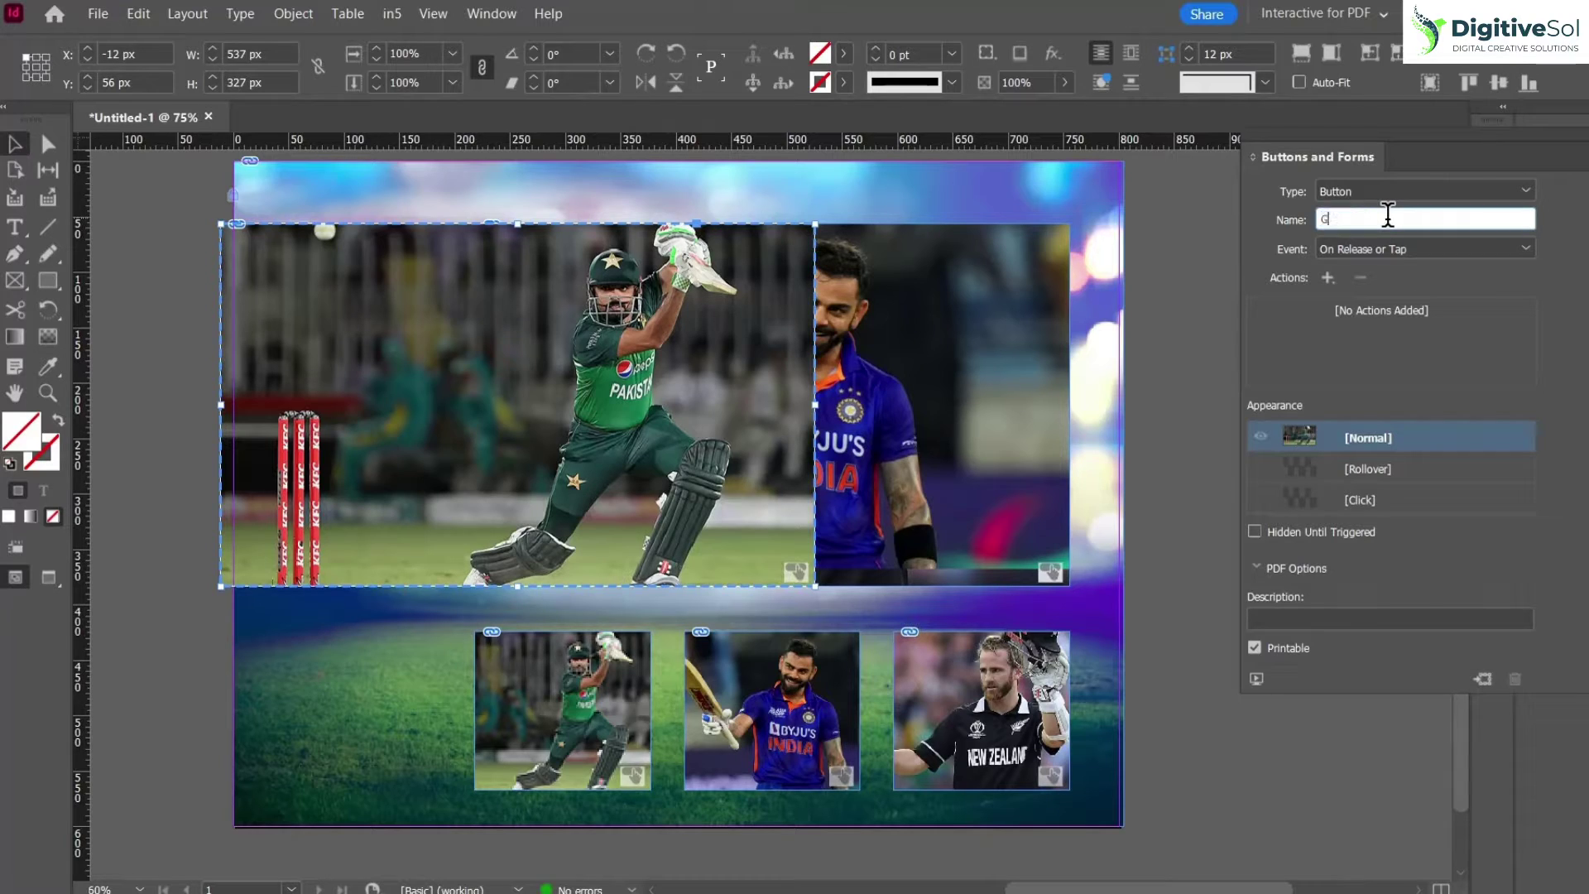
type("reen big")
key("Return")
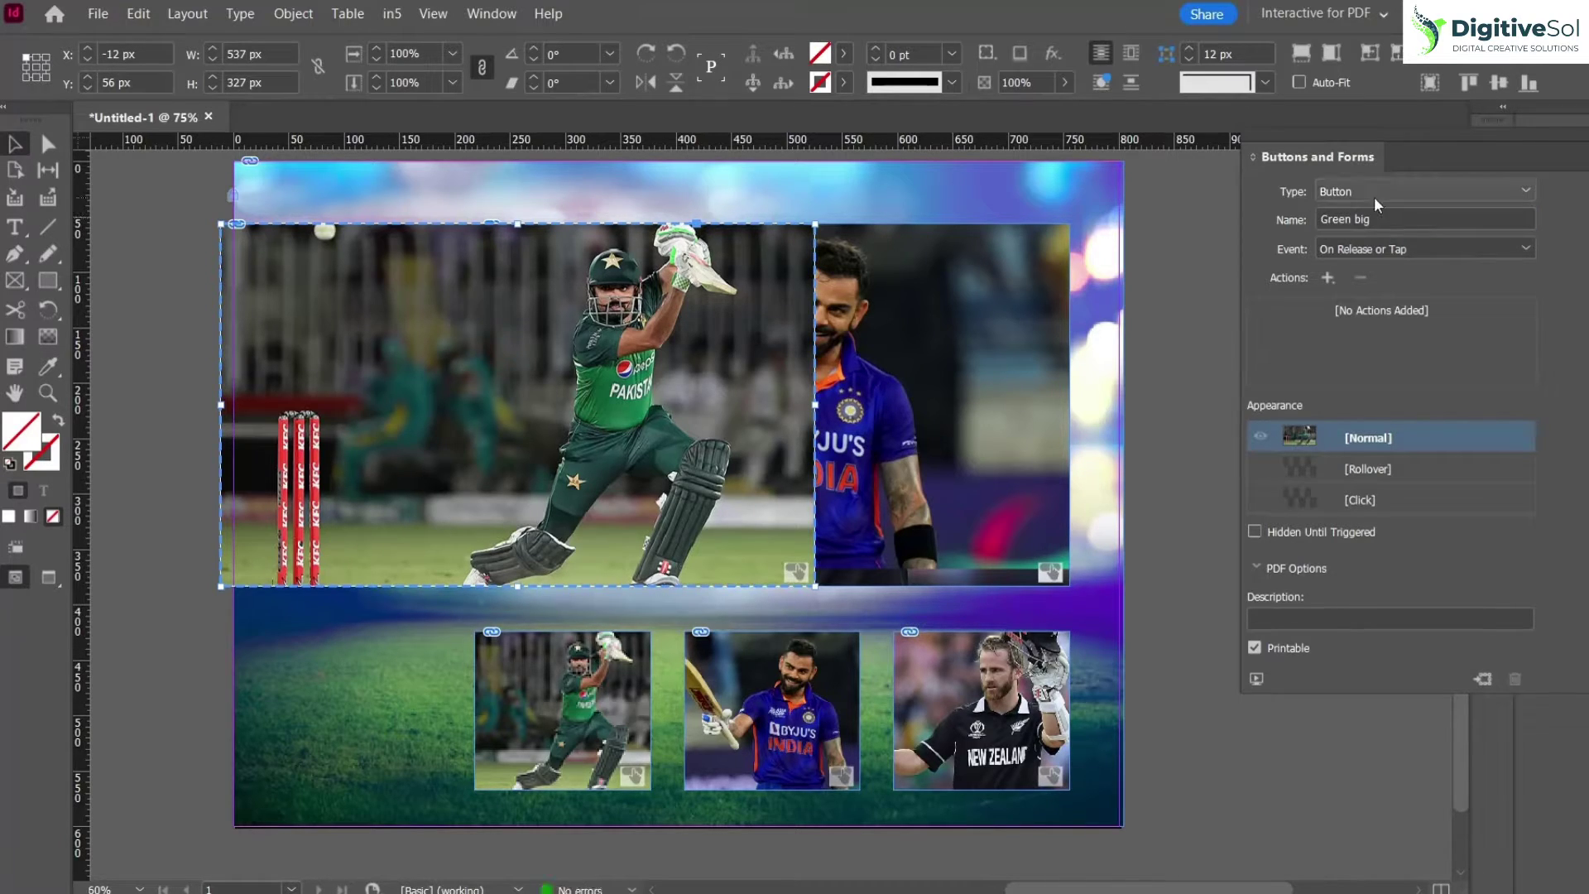
- Move the large green-shirt frame clear of the blue-shirt picture and name the blue-shirt picture's button Blue BIg
left_click(942, 302)
left_click(1085, 399)
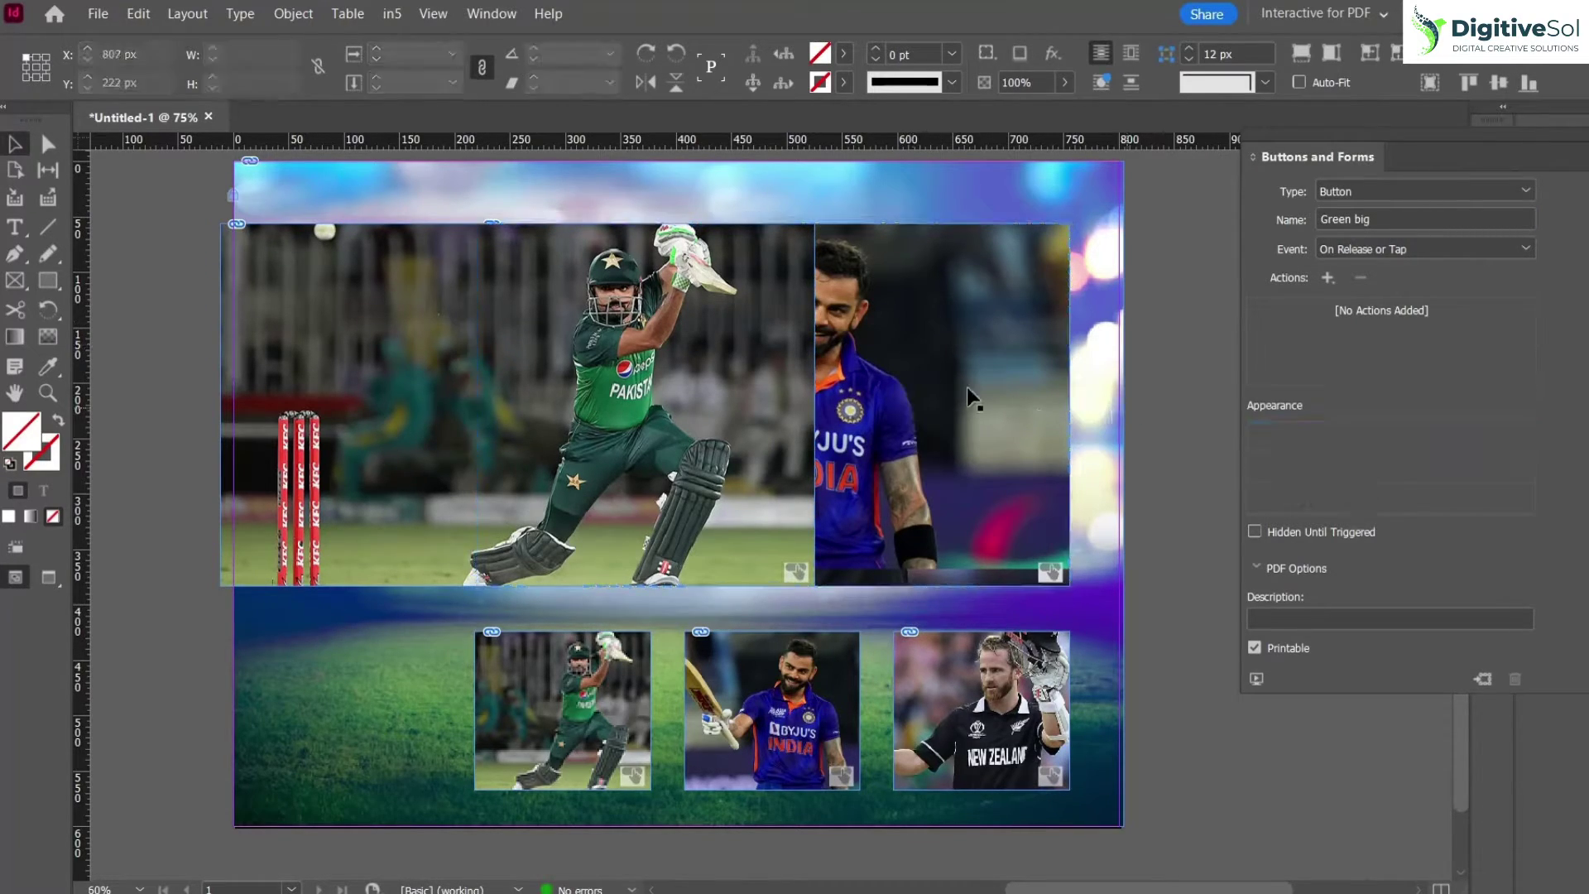
left_click_drag(634, 350, 264, 338)
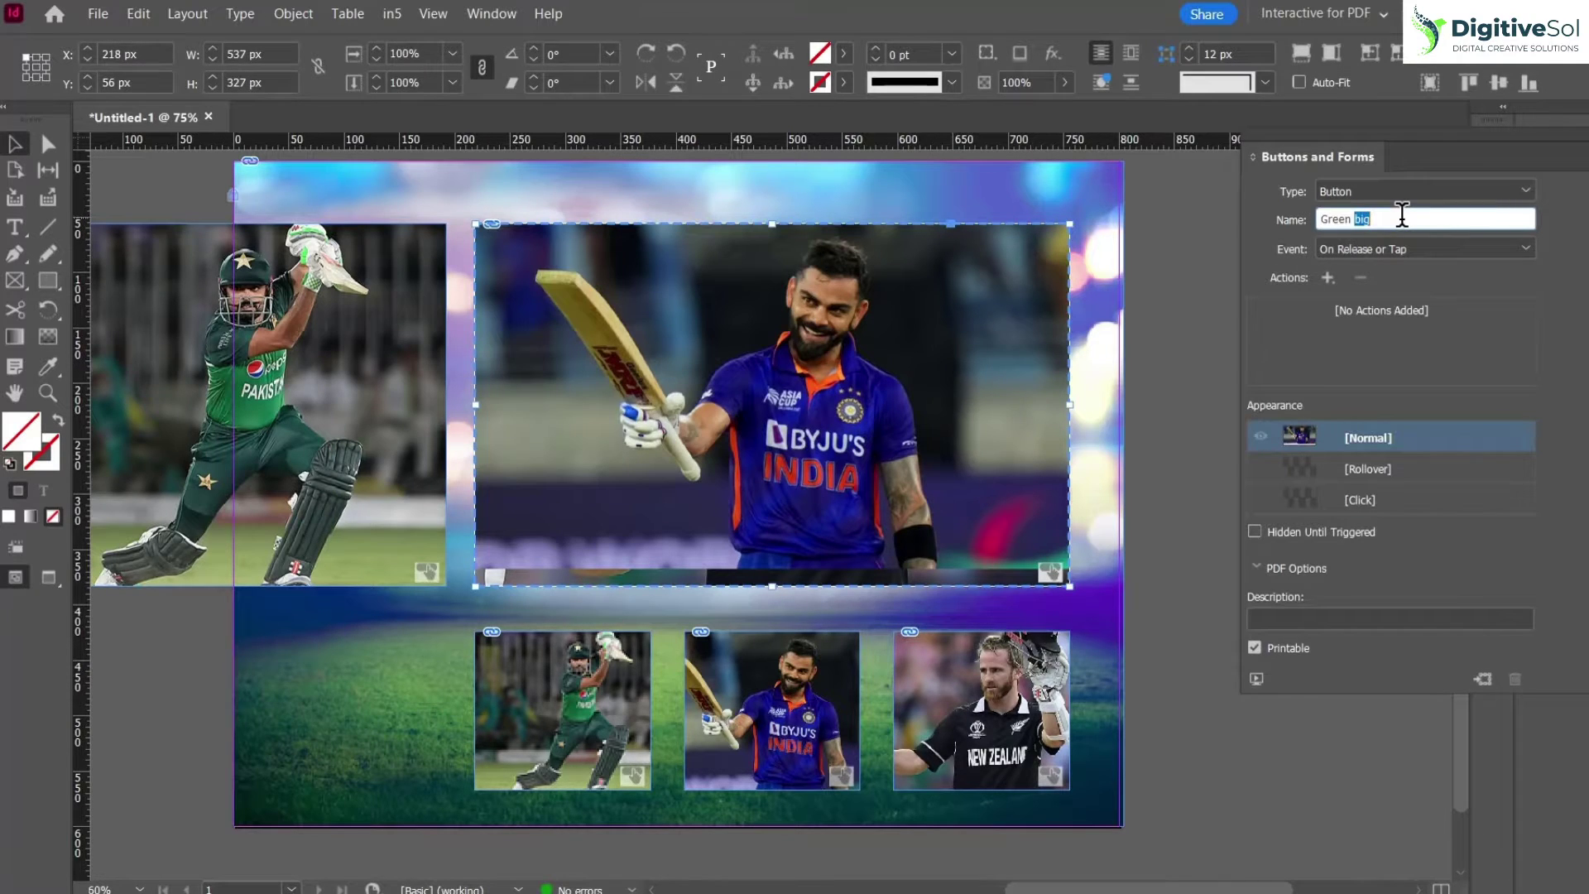
triple_click(1403, 215)
type("Blue Big")
key("Return")
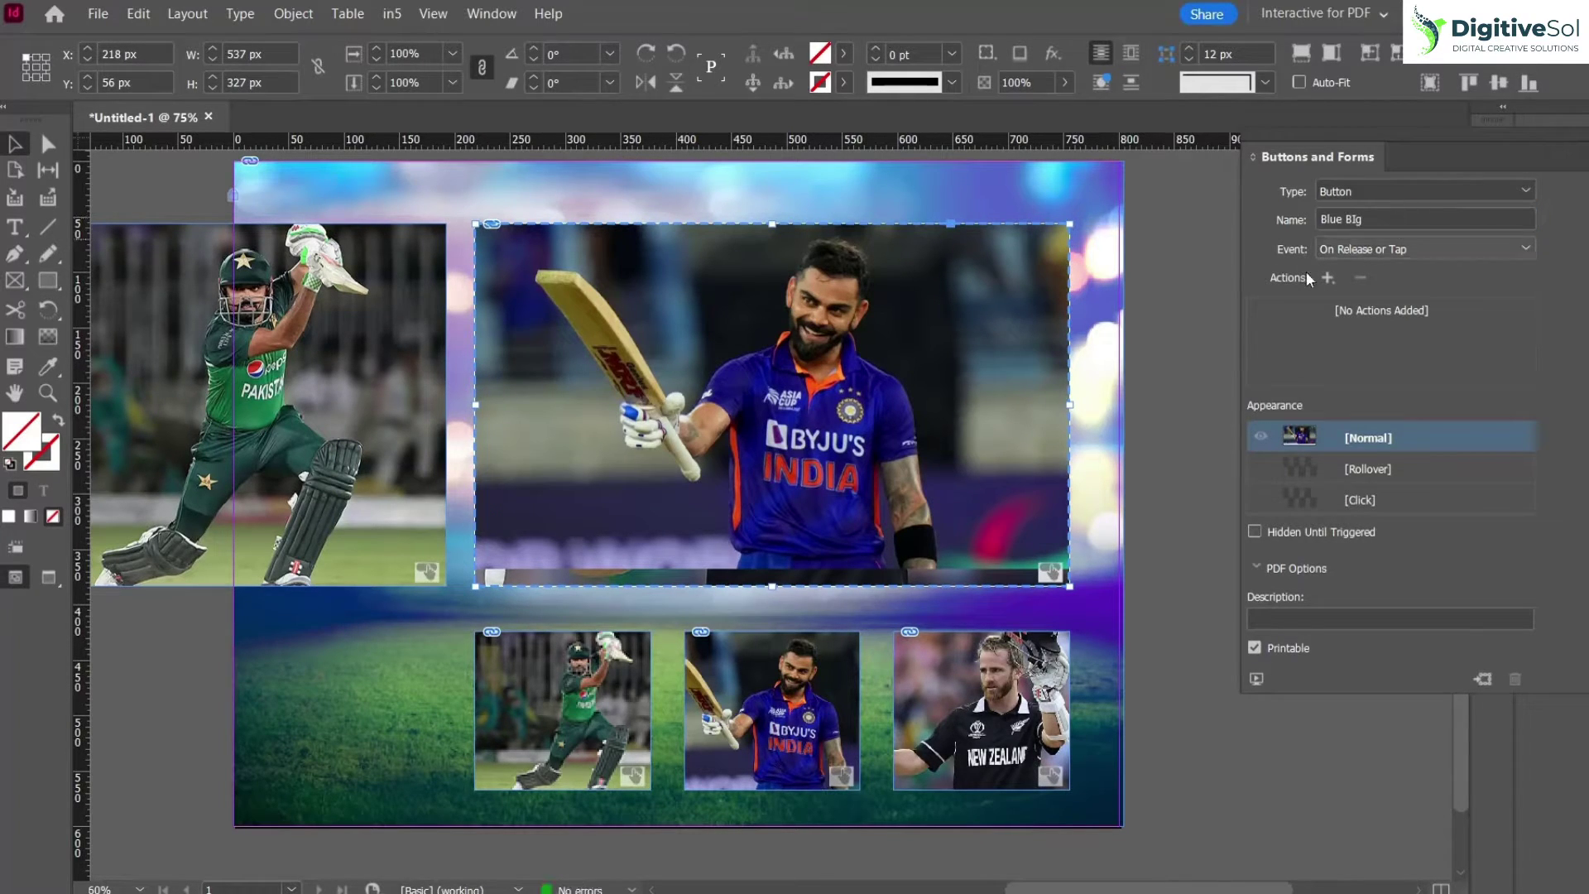
- Rearrange the large frames so all three pictures are exposed, and set Green thumbnail's action to hide Blue BIg and show Green big
left_click(371, 350)
left_click_drag(371, 351, 878, 344)
left_click_drag(1055, 328, 902, 329)
left_click(608, 677)
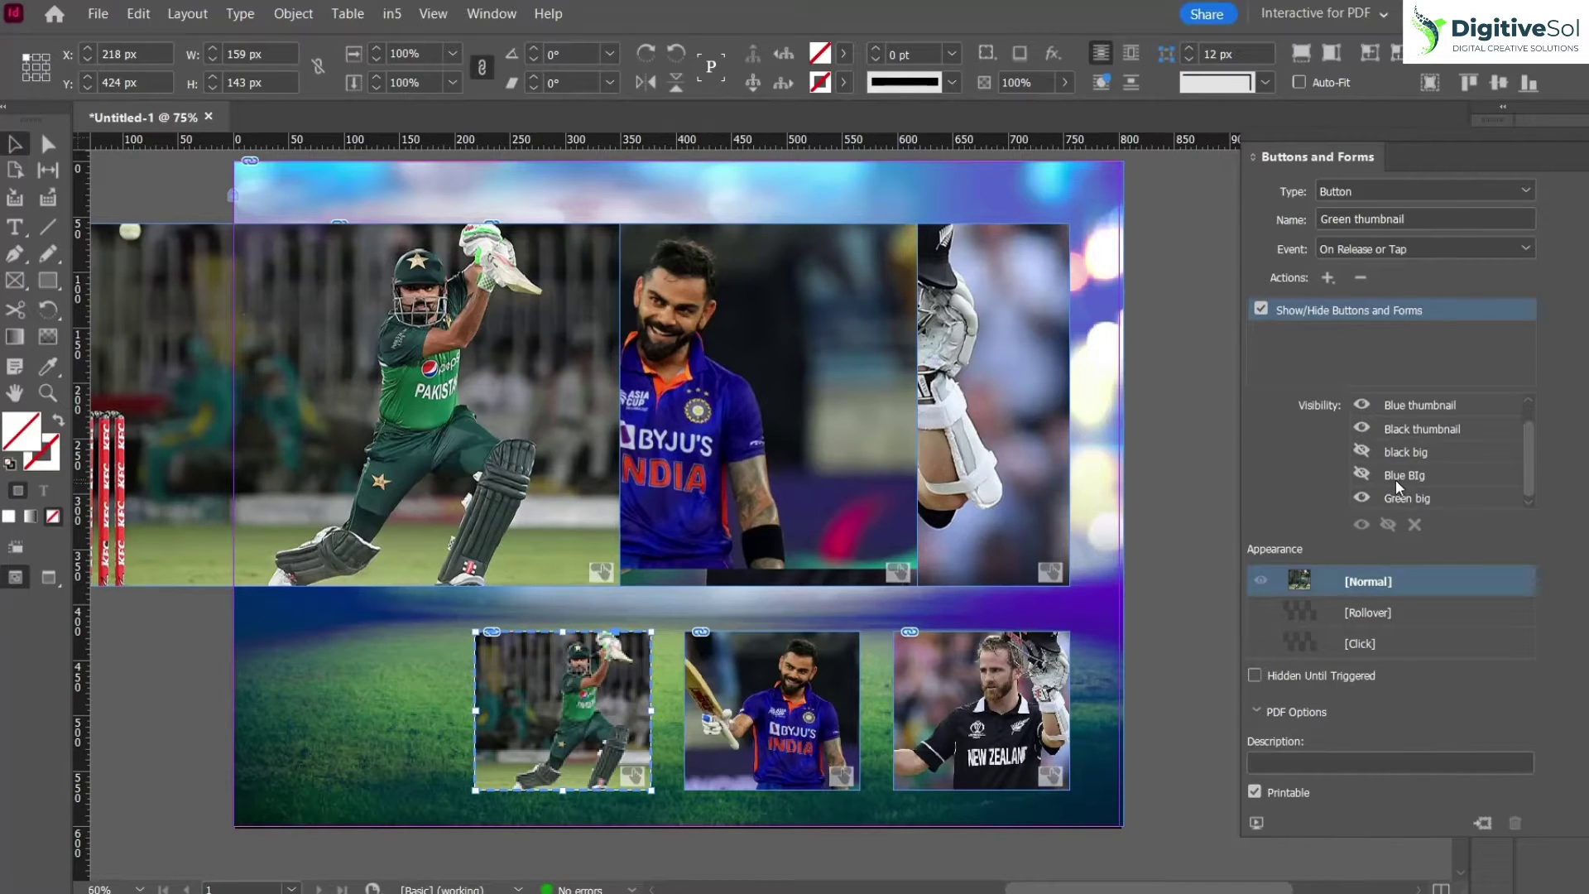
- Give Blue thumbnail a Show/Hide Buttons and Forms action that shows the thumbnails and Blue BIg and hides black big and Green big
left_click(841, 688)
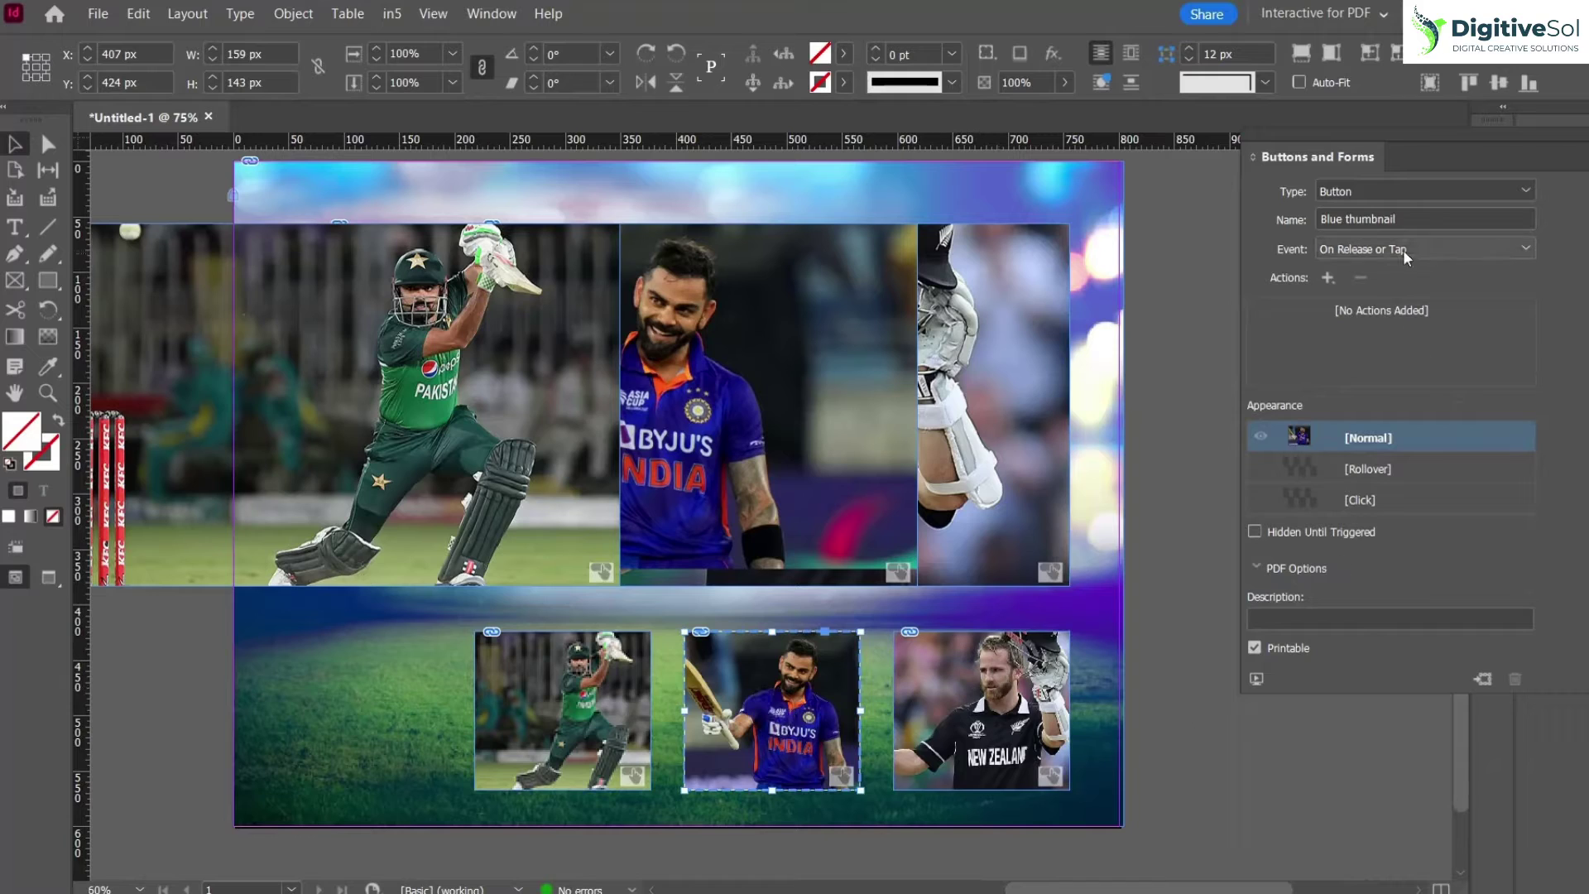
left_click(1328, 278)
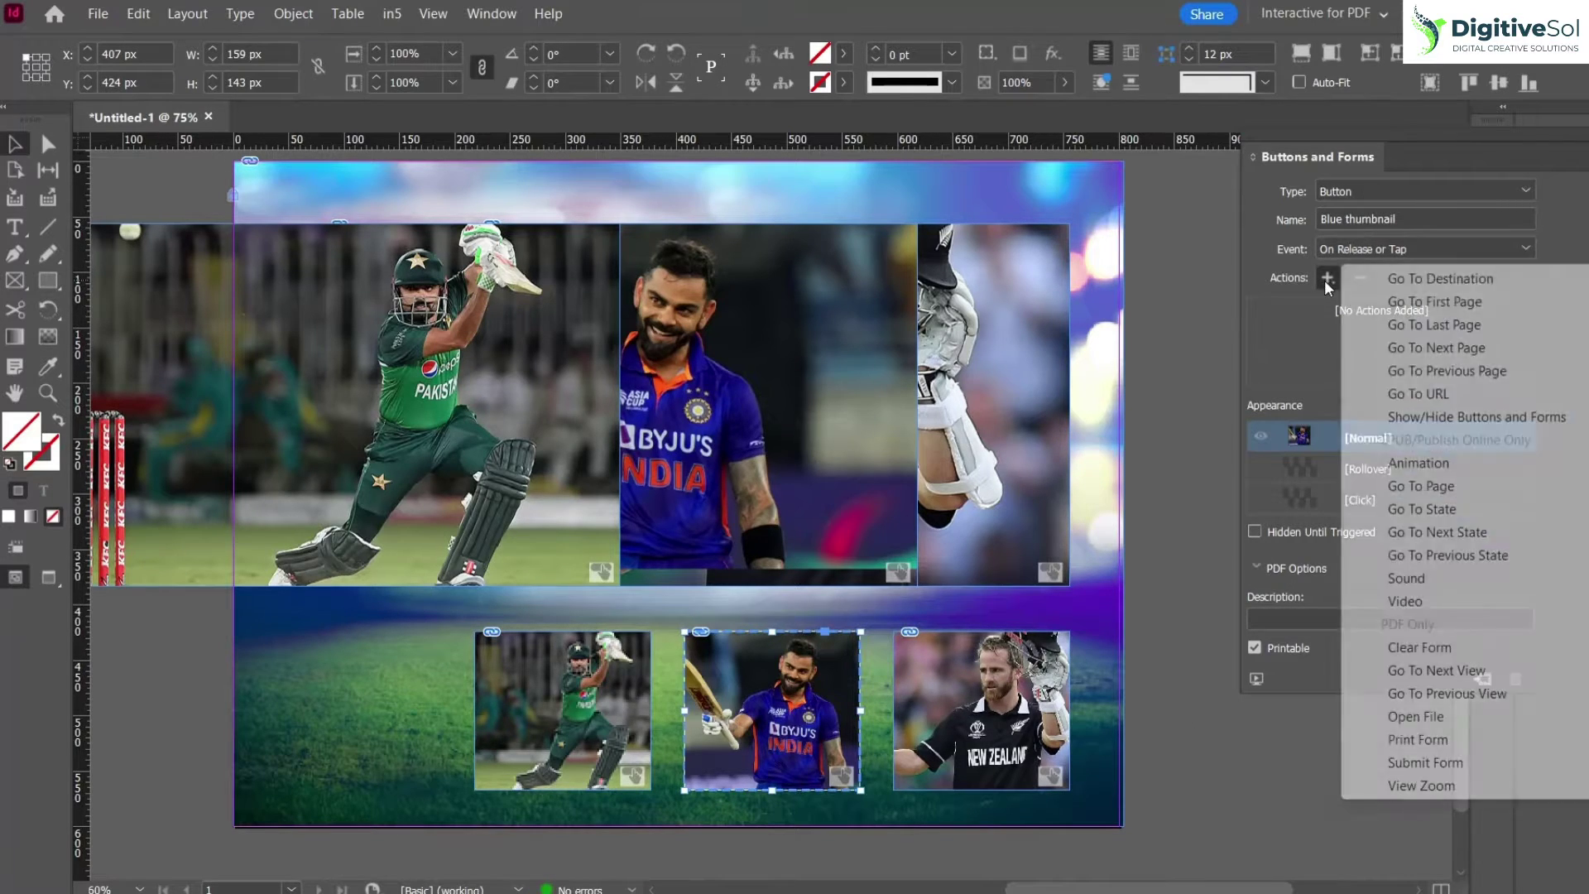
left_click(1409, 417)
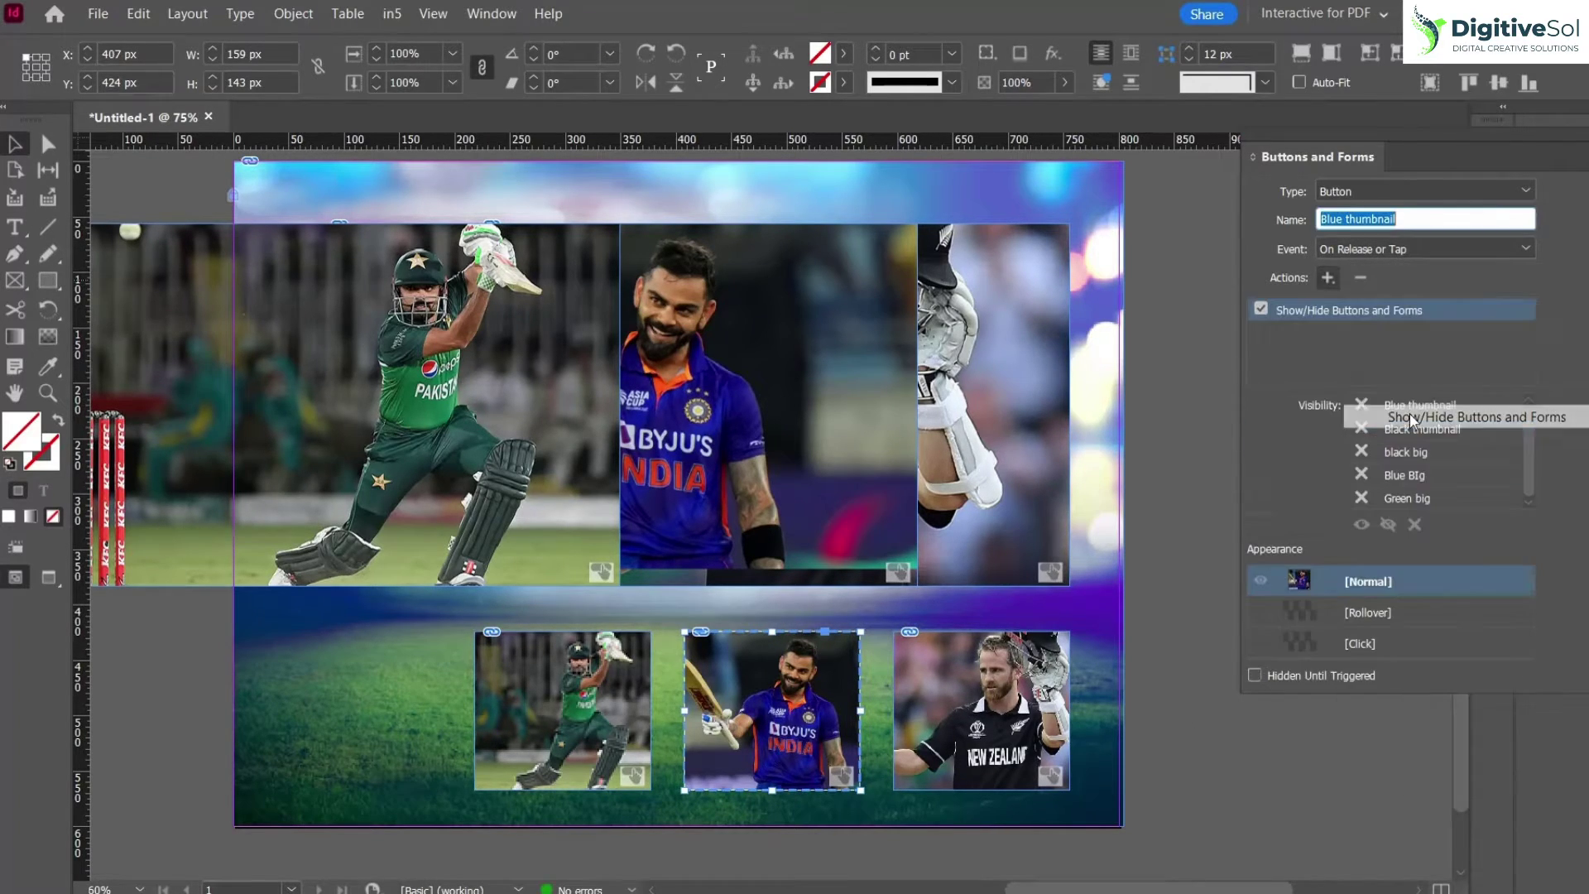
left_click(1362, 406)
left_click(1362, 429)
scroll(1369, 452, "up", 1)
scroll(1361, 459, "down", 1)
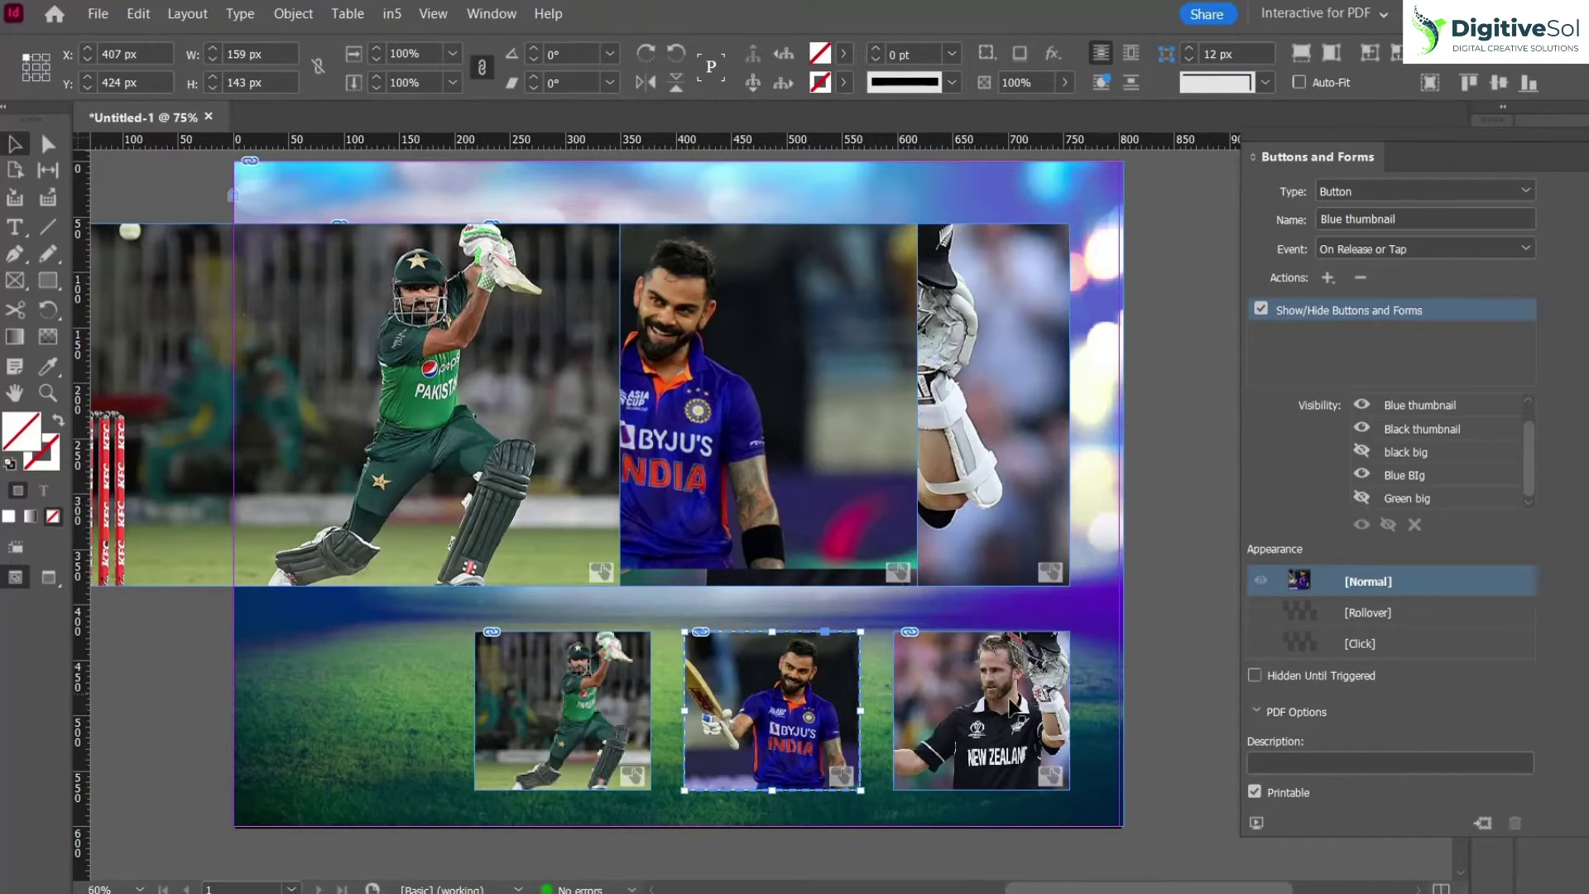
- Give Black thumbnail a Show/Hide Buttons and Forms action that shows the thumbnails and black big and hides Blue BIg and Green big
left_click(1040, 658)
left_click(1328, 277)
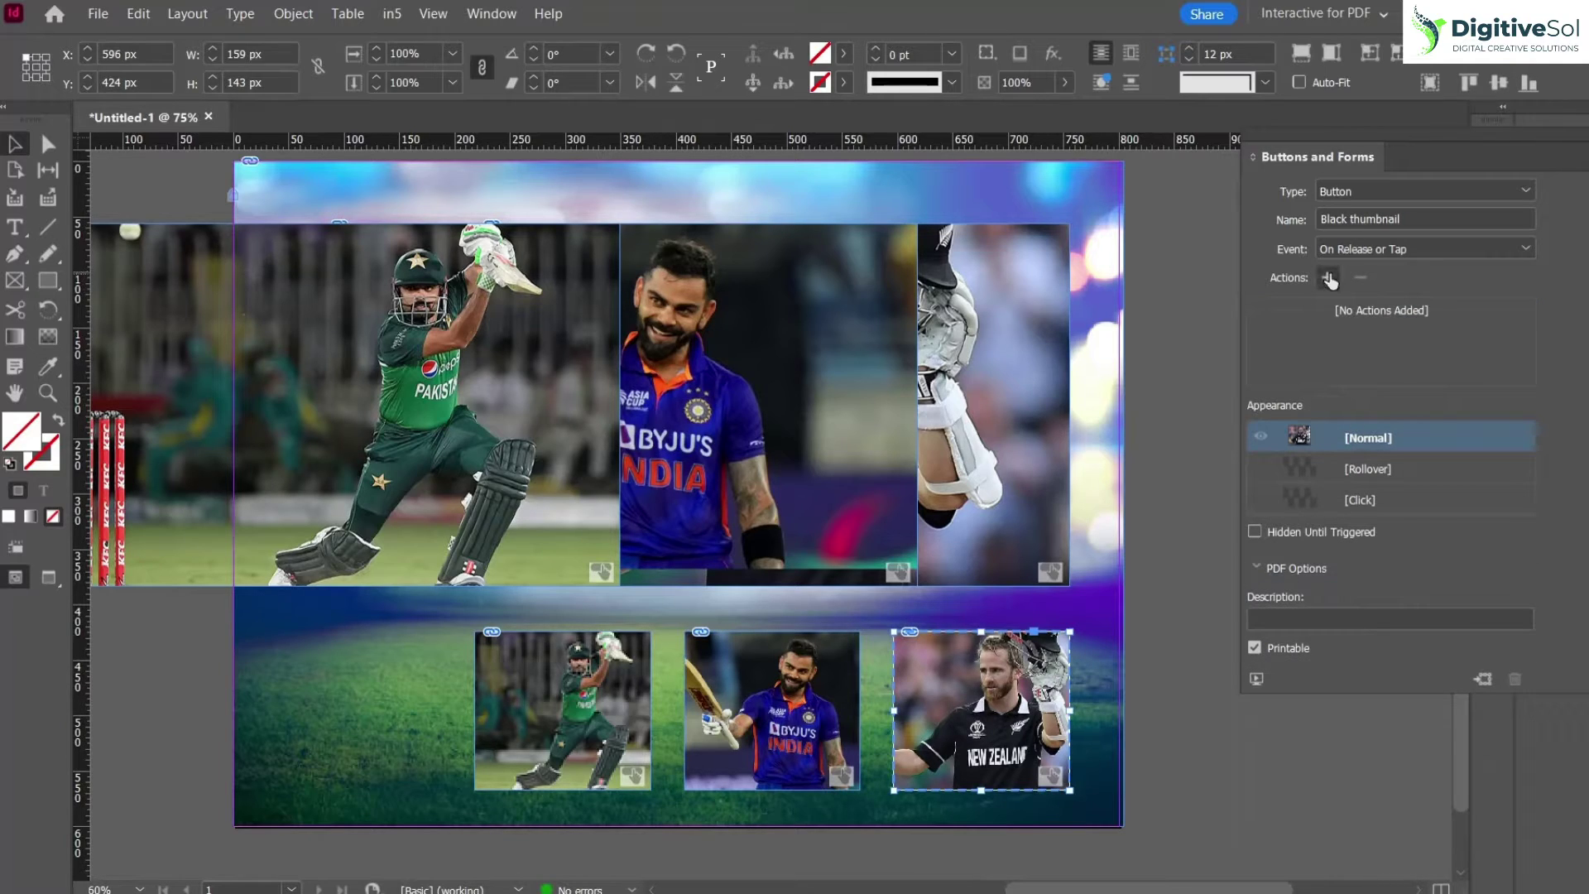
left_click(1419, 514)
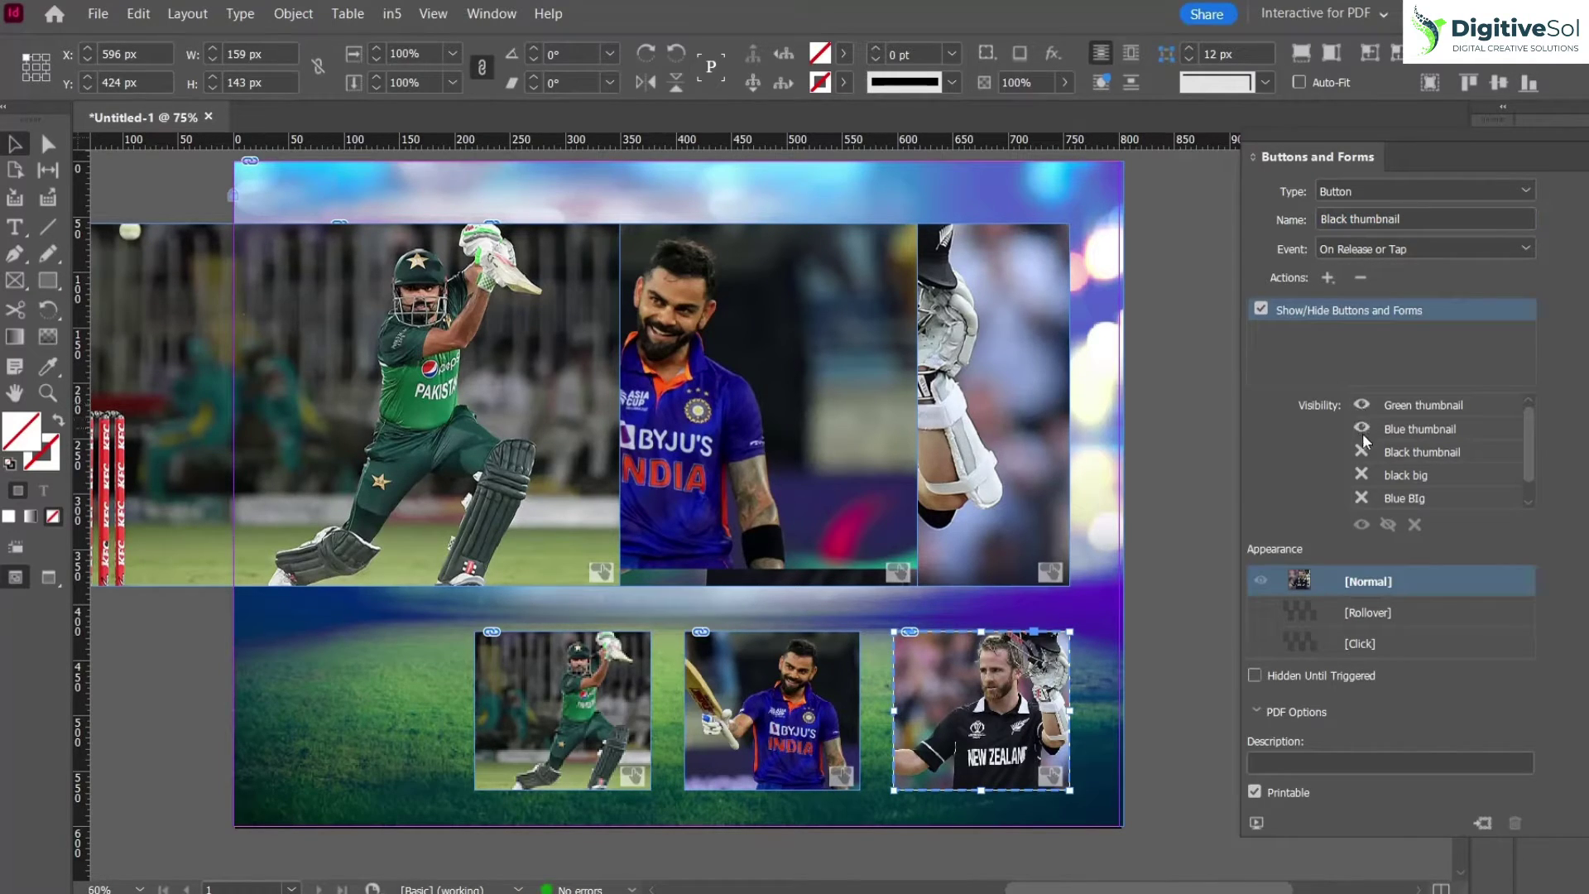
left_click(1361, 498)
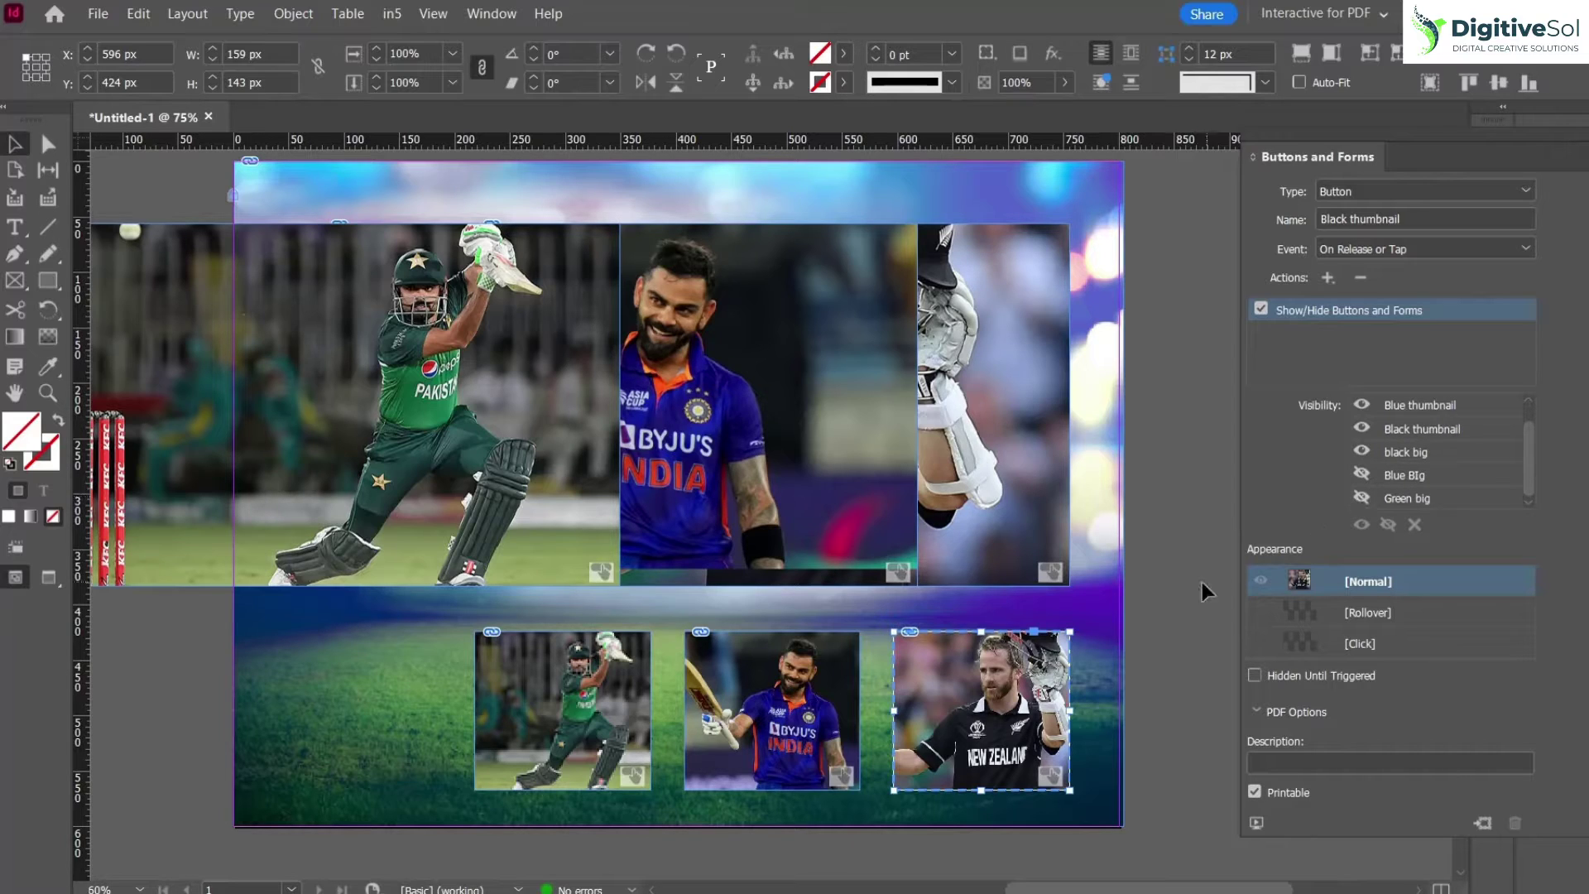
- Align the three large frames to the rightmost one as a stack and open the EPUB Interactivity Preview
left_click_drag(1202, 591, 497, 335)
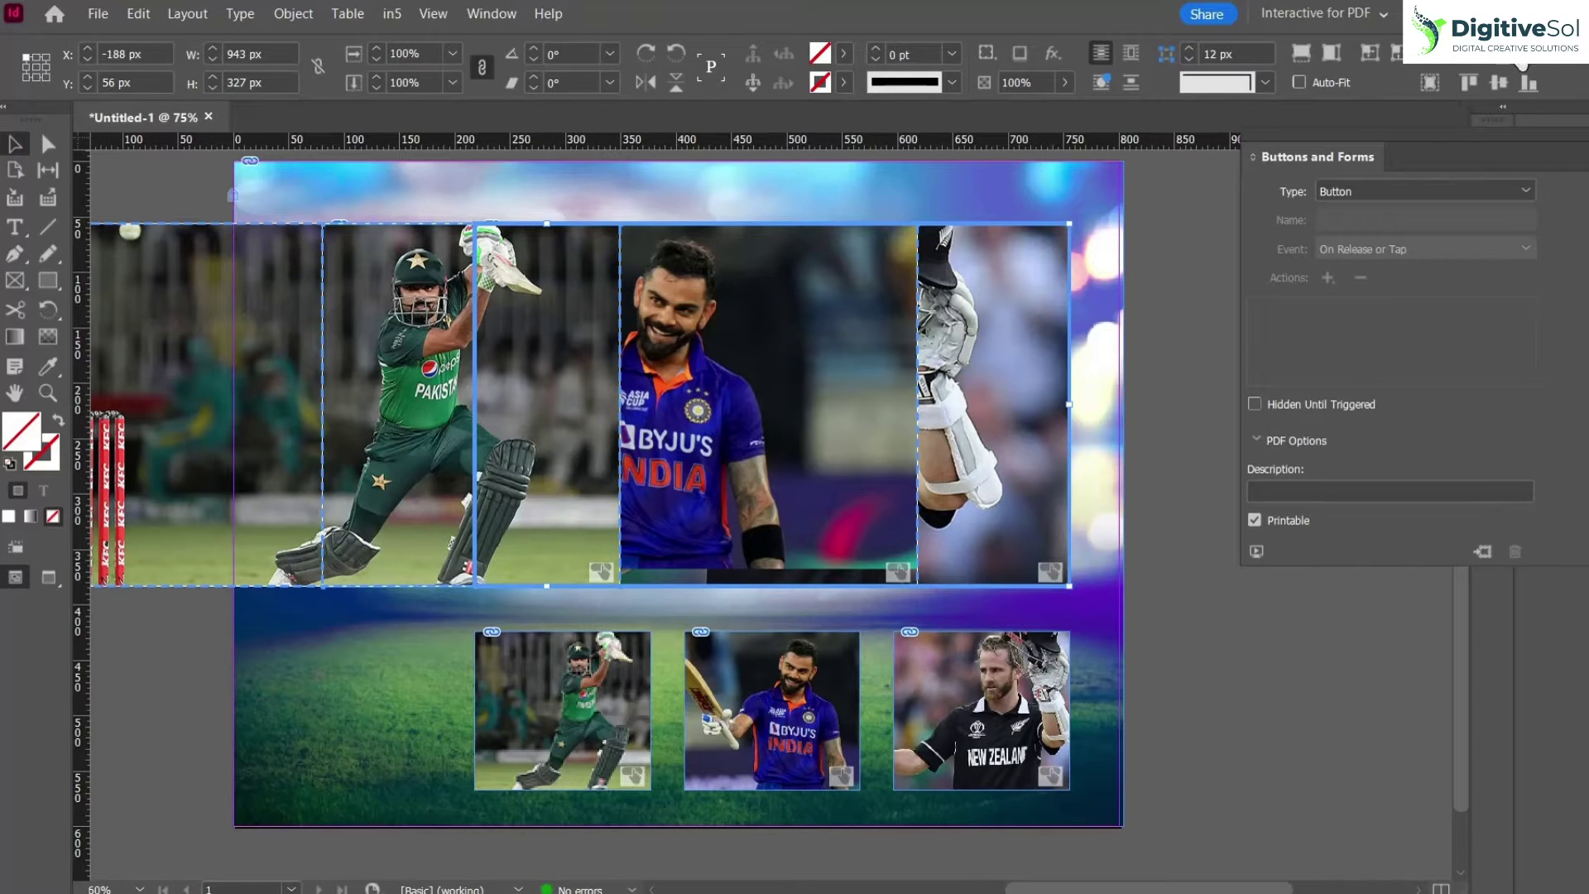
left_click(1522, 53)
left_click(1165, 351)
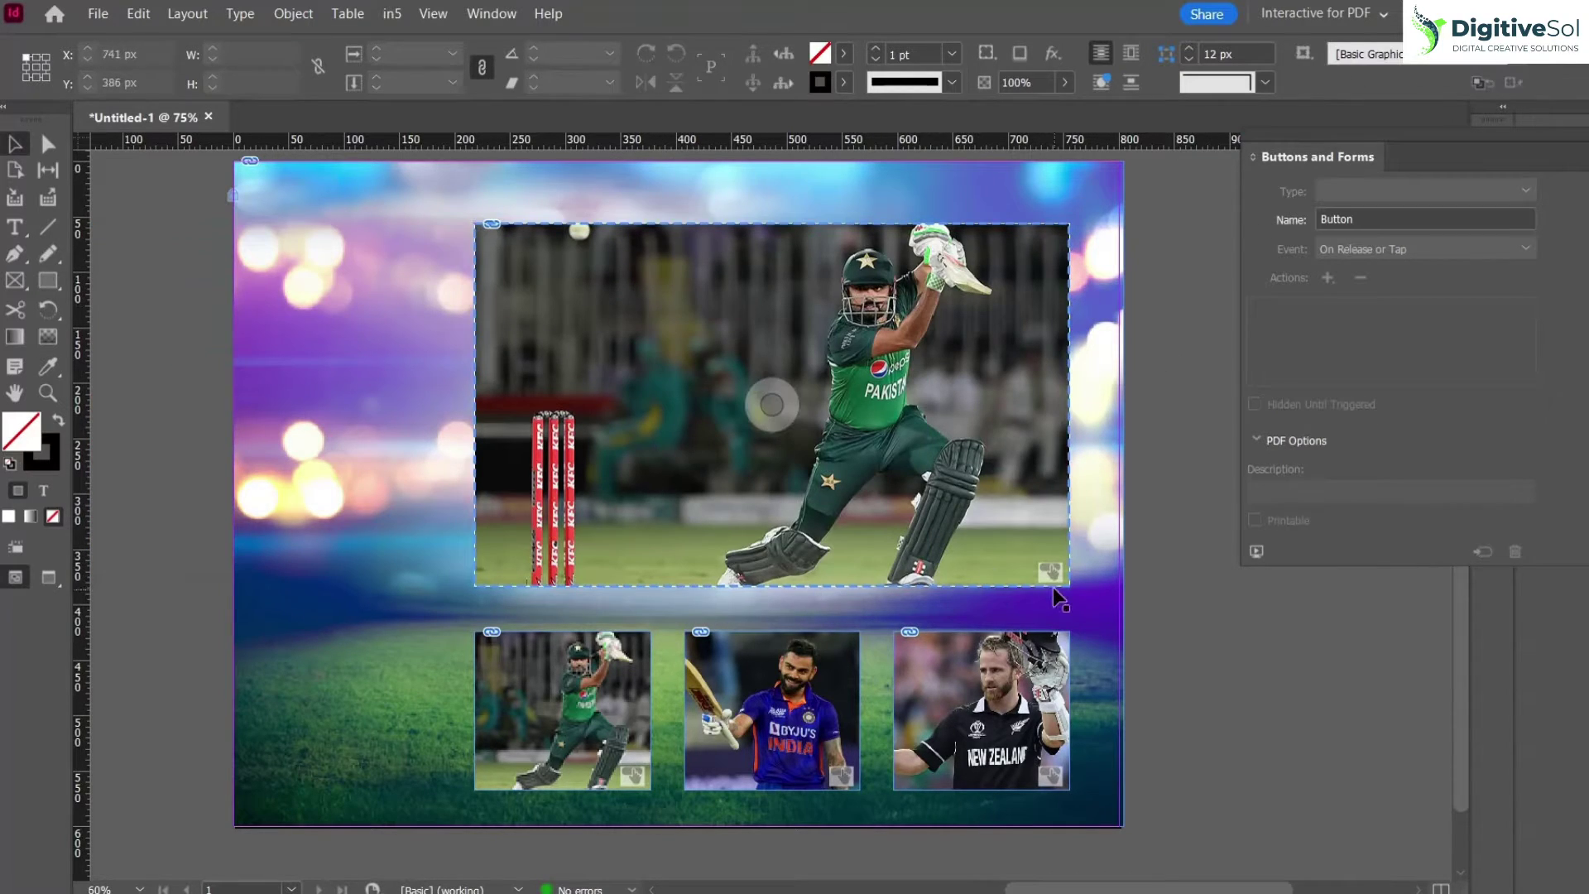
left_click(1257, 551)
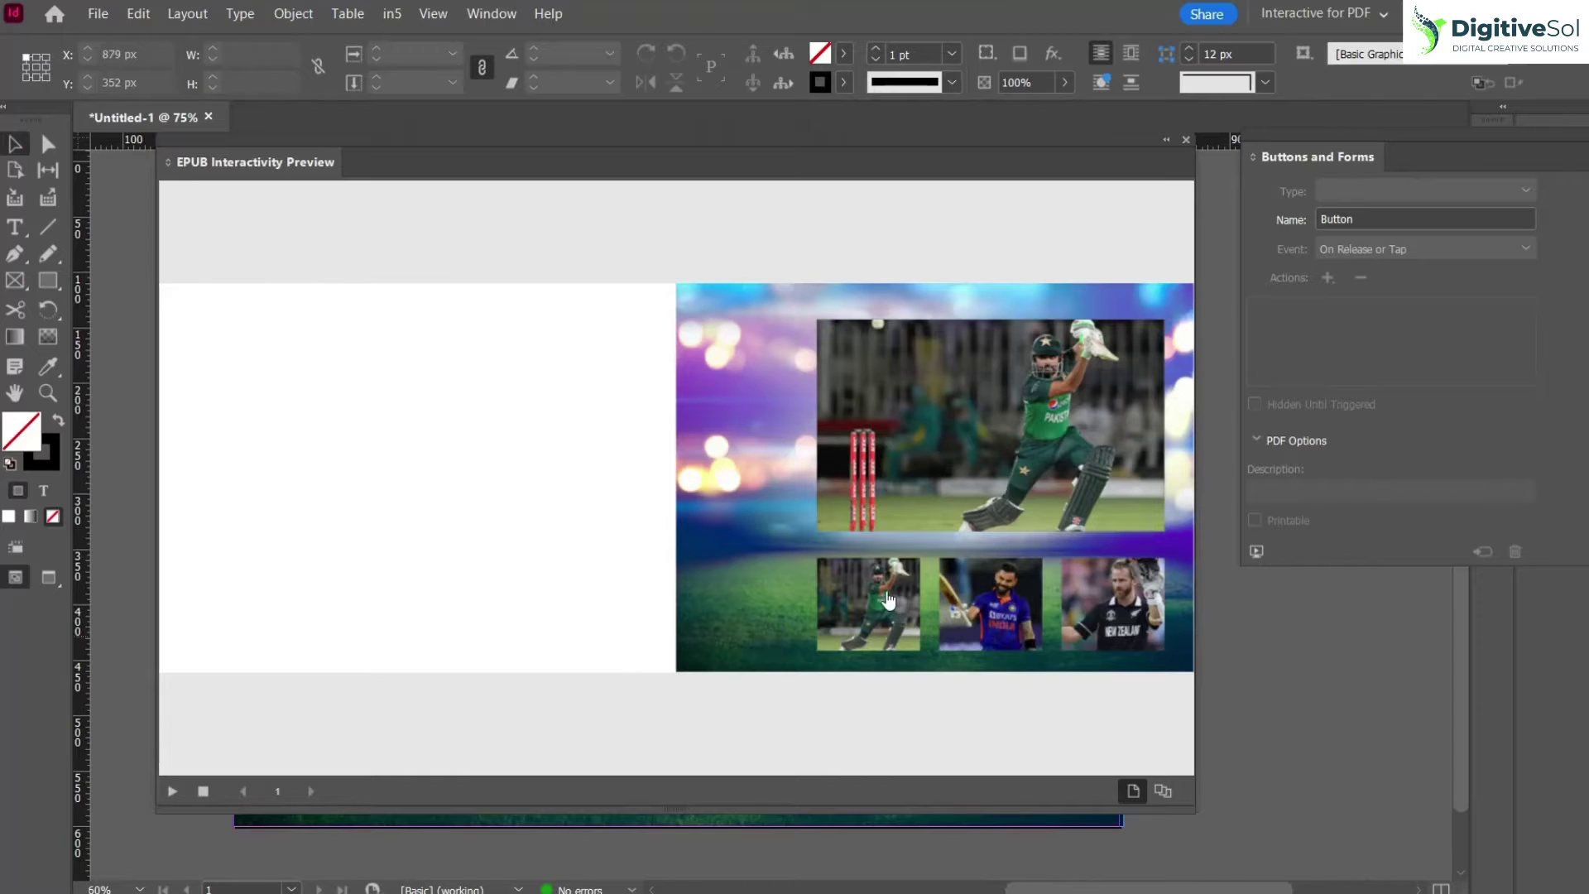
- Test the blue, black and green thumbnails in the EPUB Interactivity Preview and close the preview
left_click(1007, 600)
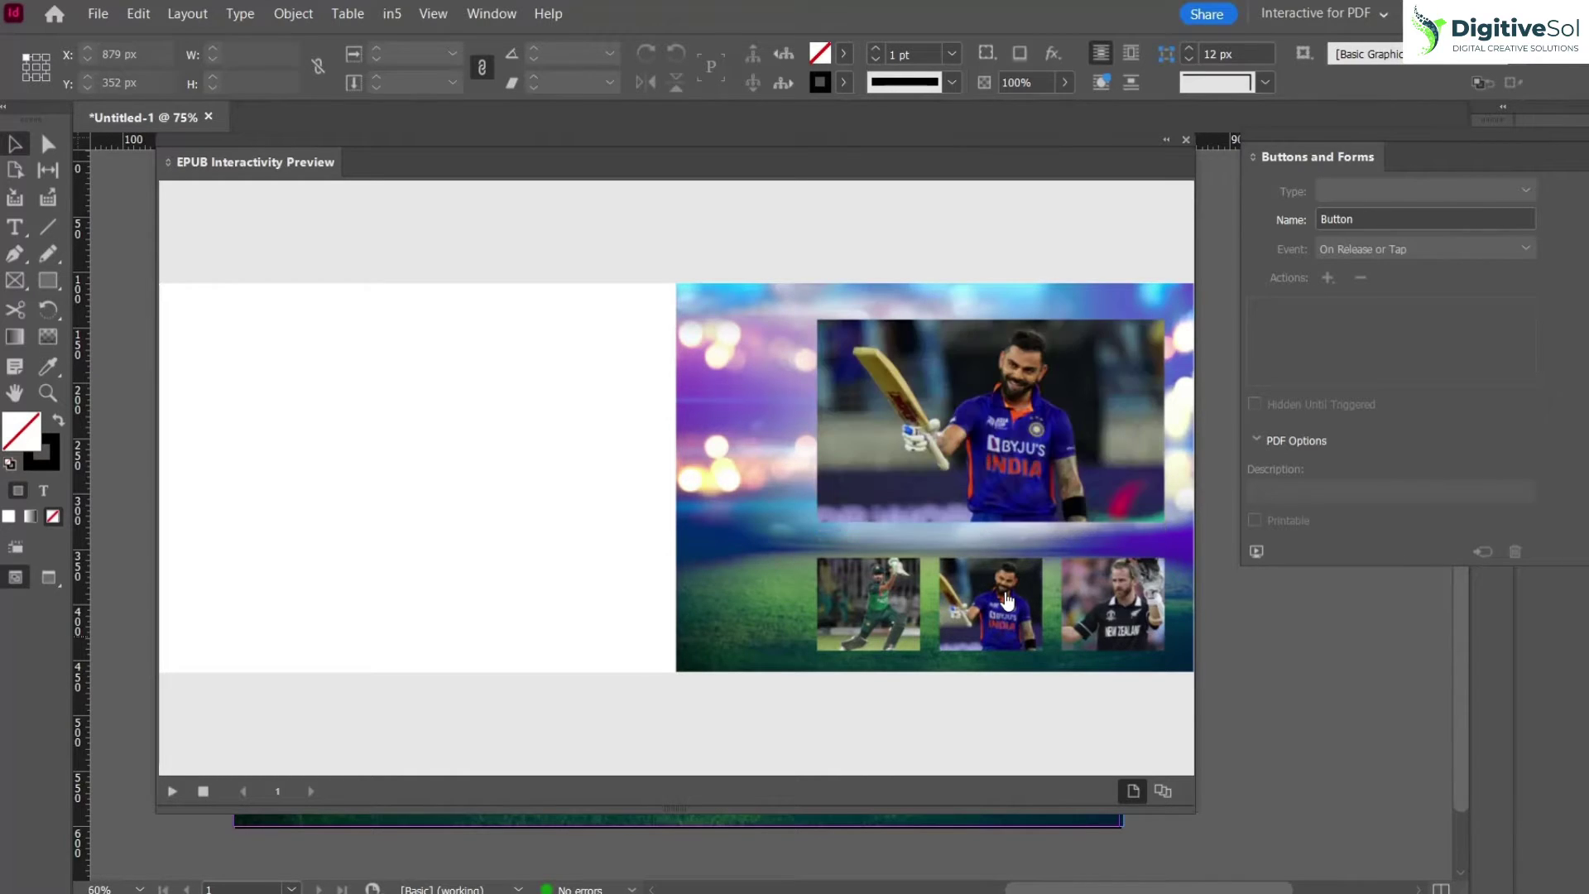
left_click(1102, 598)
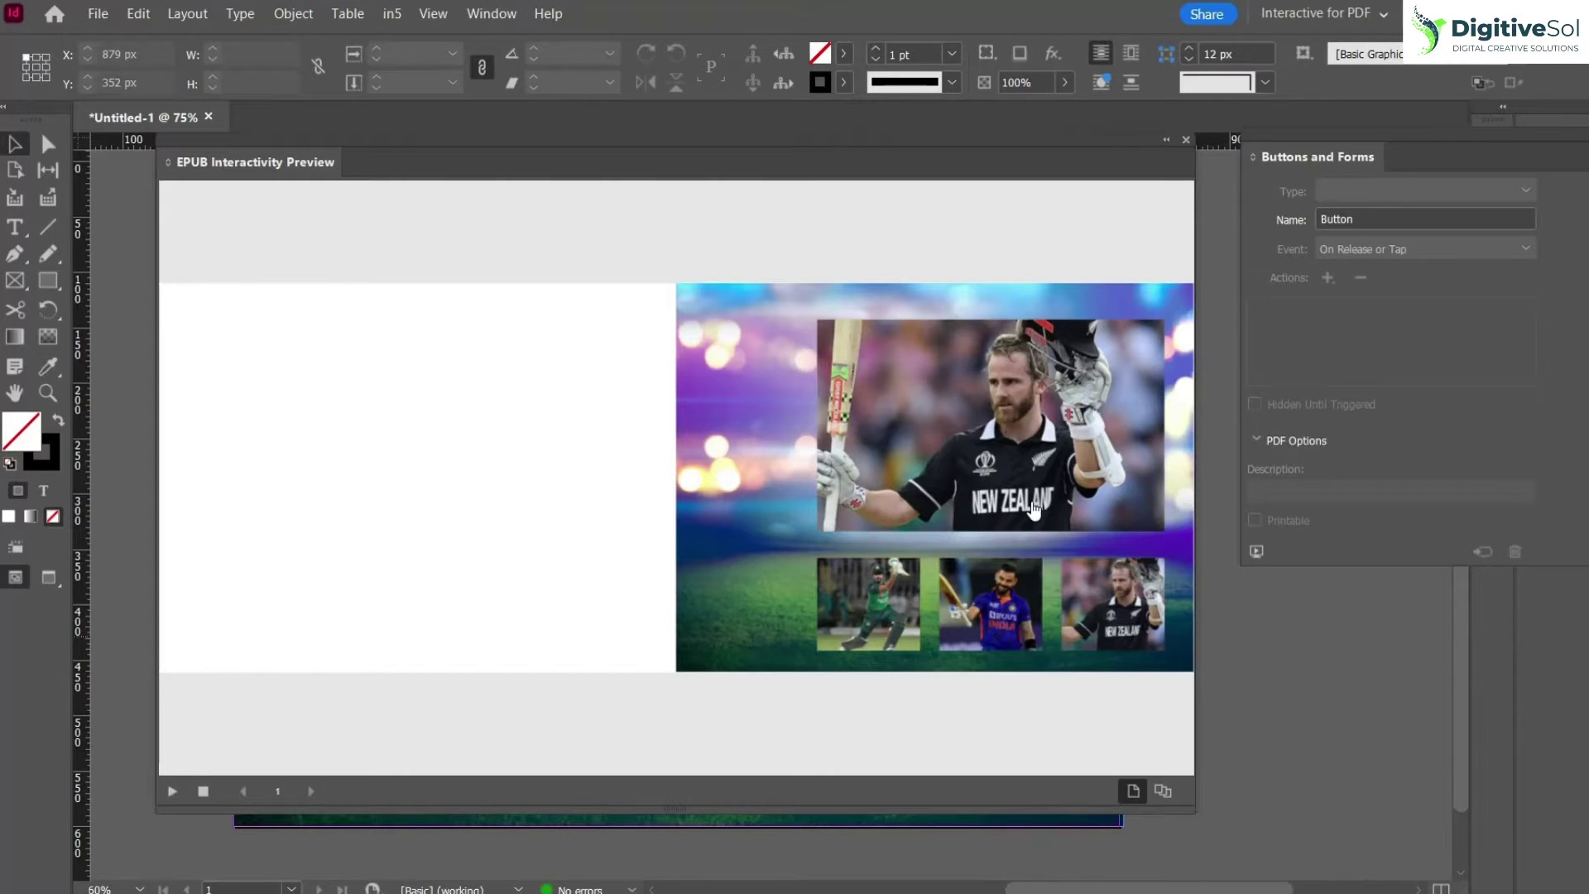
left_click(884, 579)
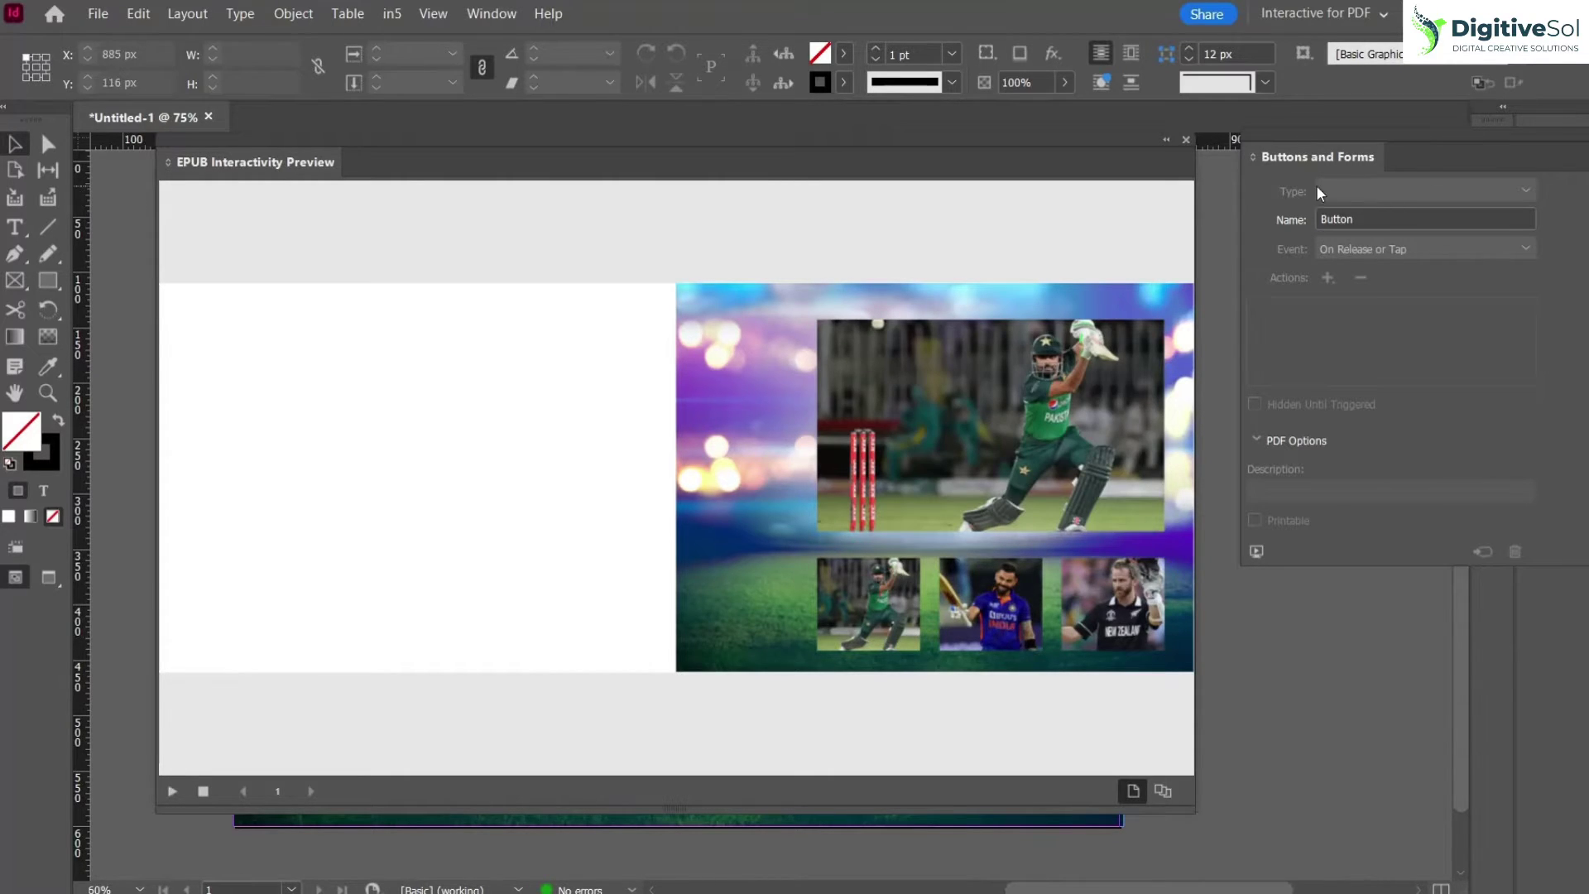
left_click(1186, 140)
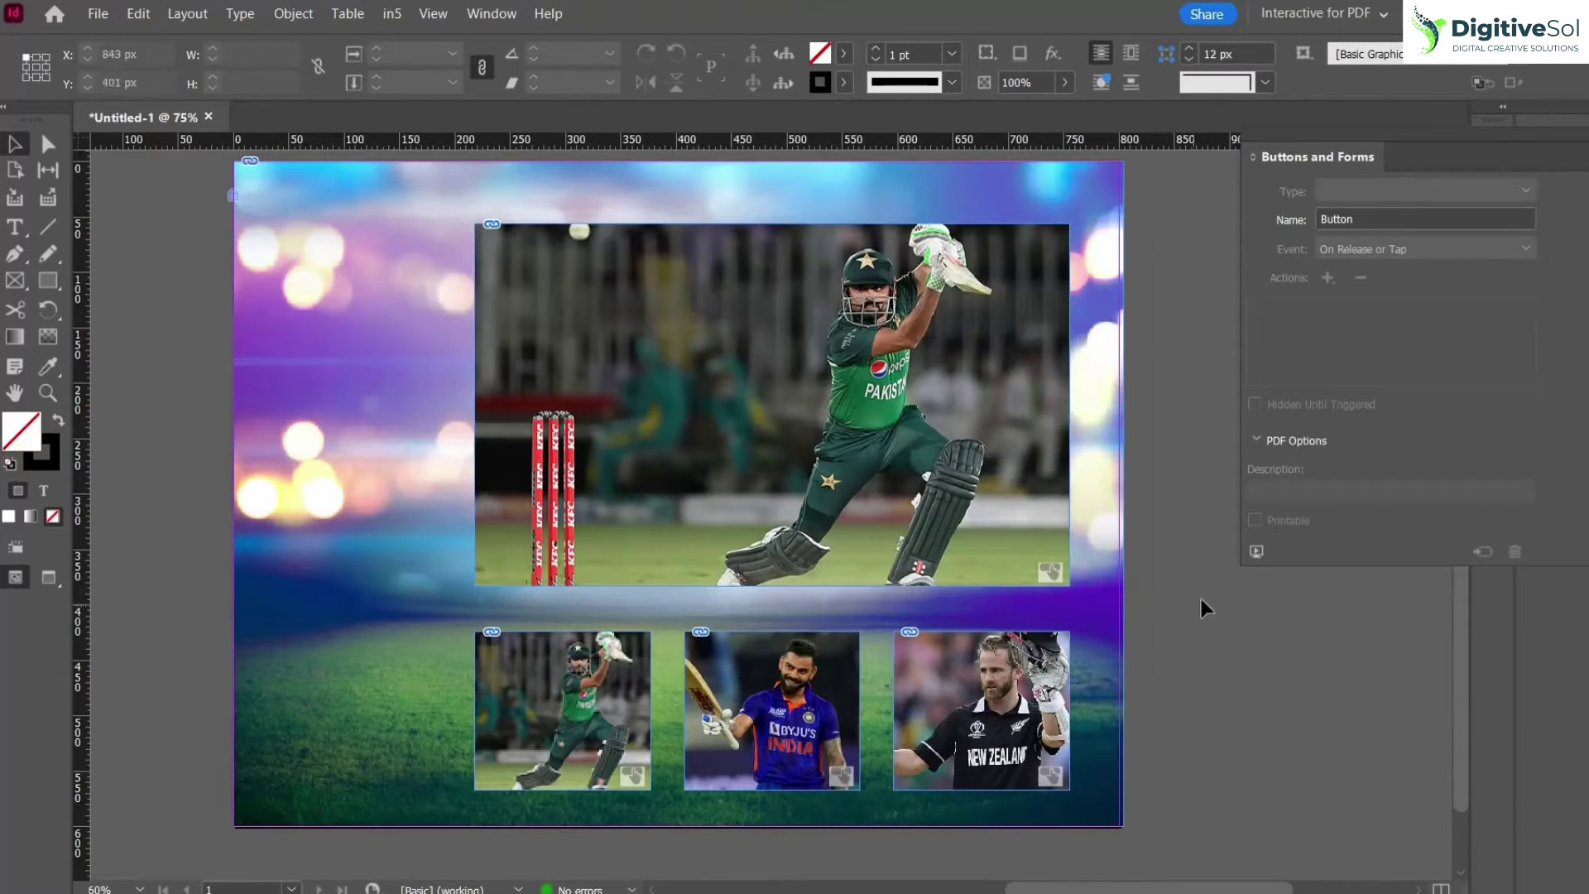
- Create a text frame beside the large image's left edge containing BABAR AZAM in capitals
left_click(16, 227)
left_click_drag(285, 245, 512, 552)
key("Caps_Lock")
type("BABAR")
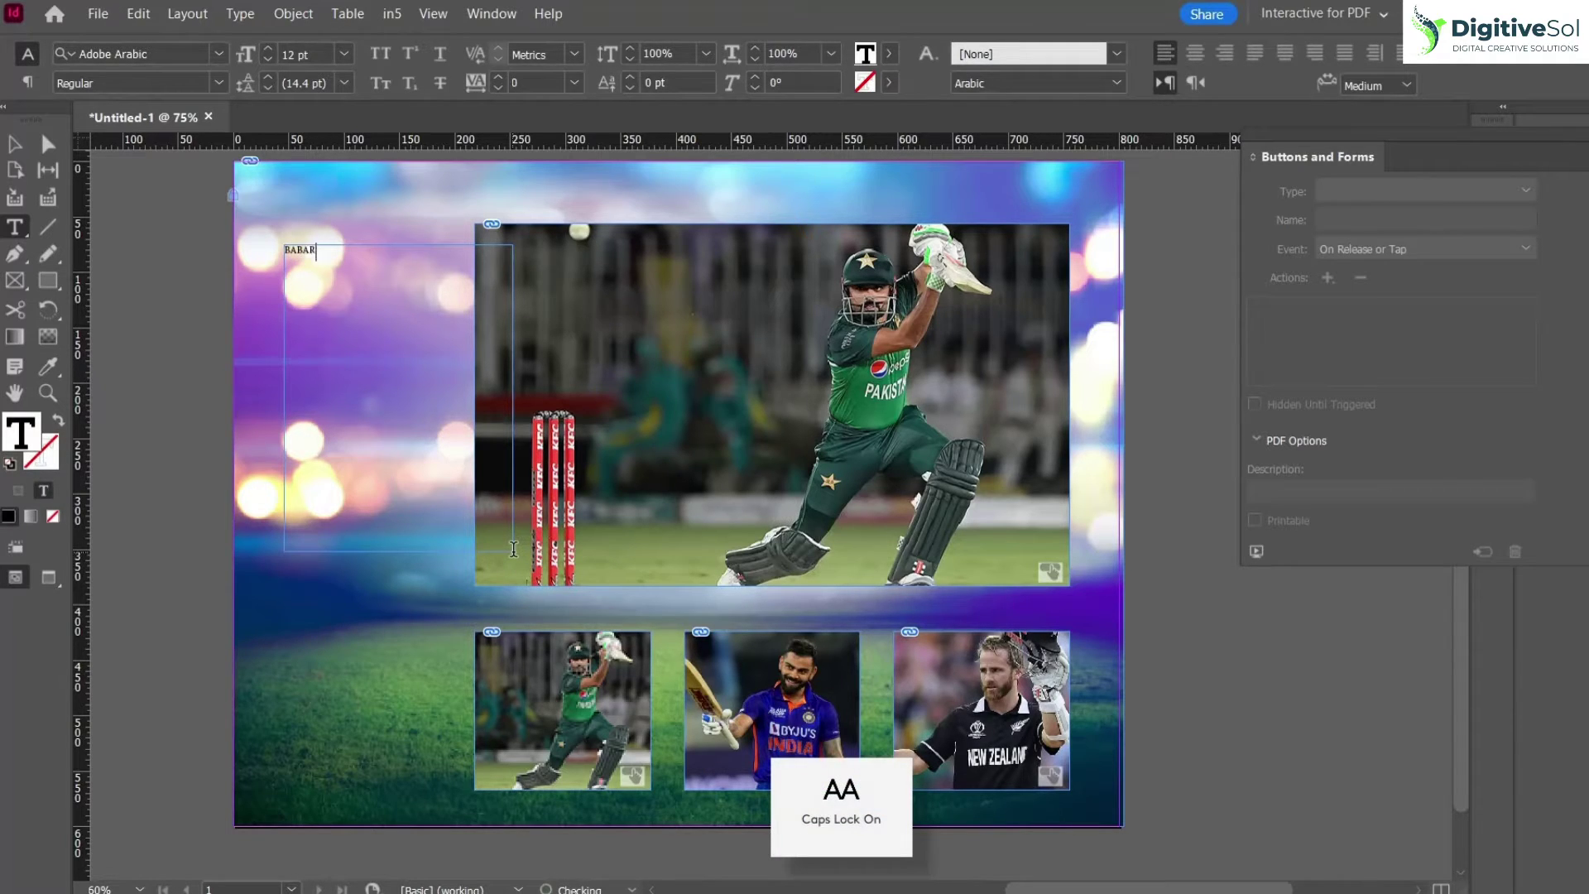
type(" AZAM")
- Set the BABAR AZAM text in Montserrat Black
key("ctrl+a")
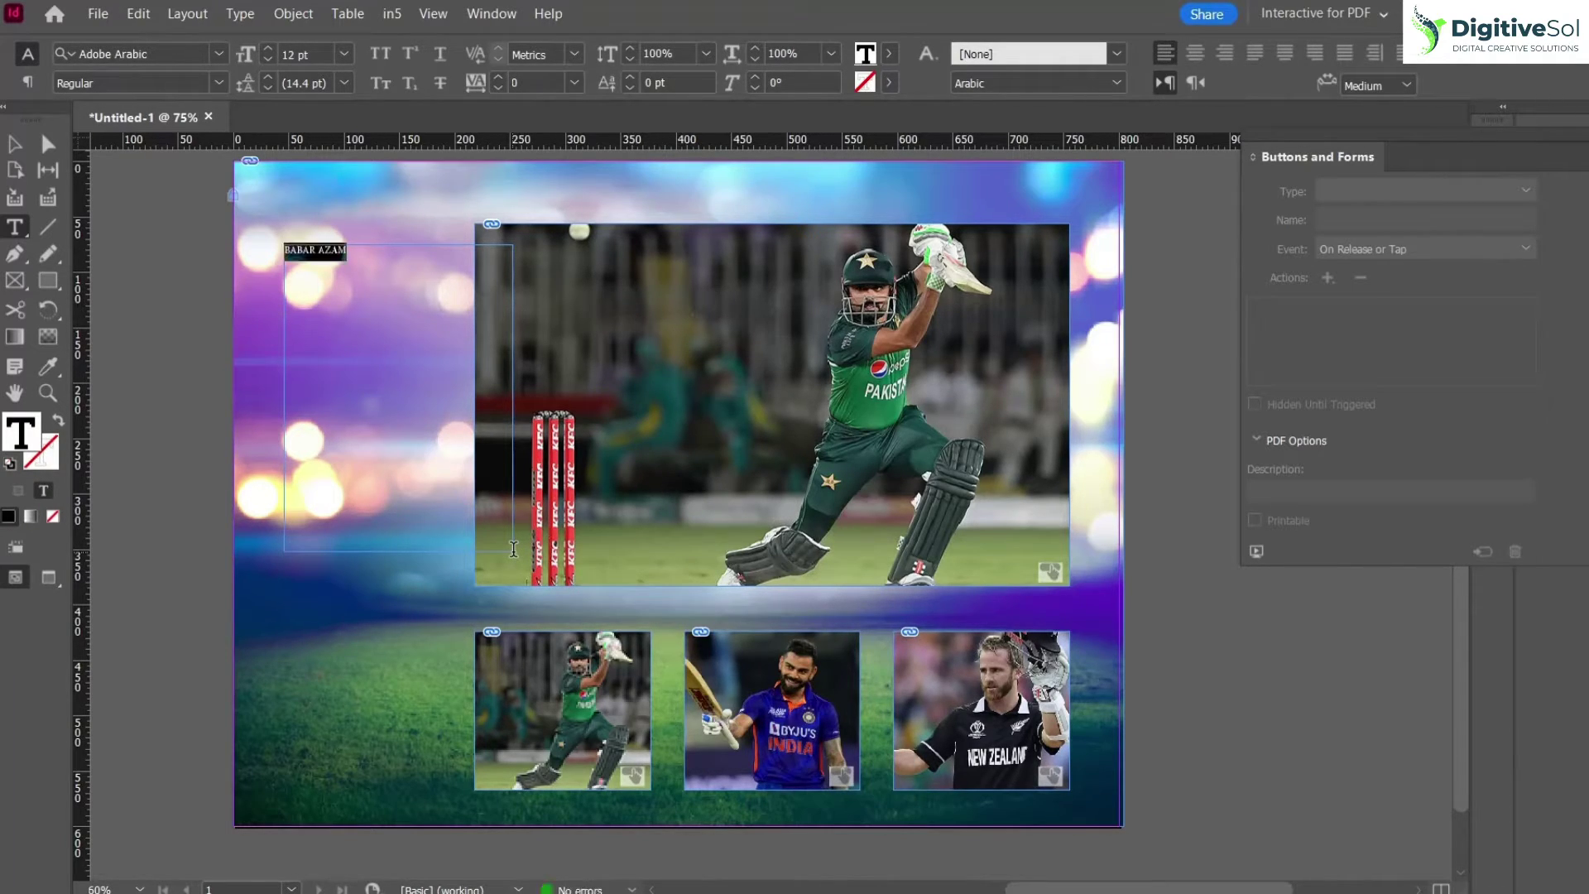
left_click(98, 47)
type("MONTS")
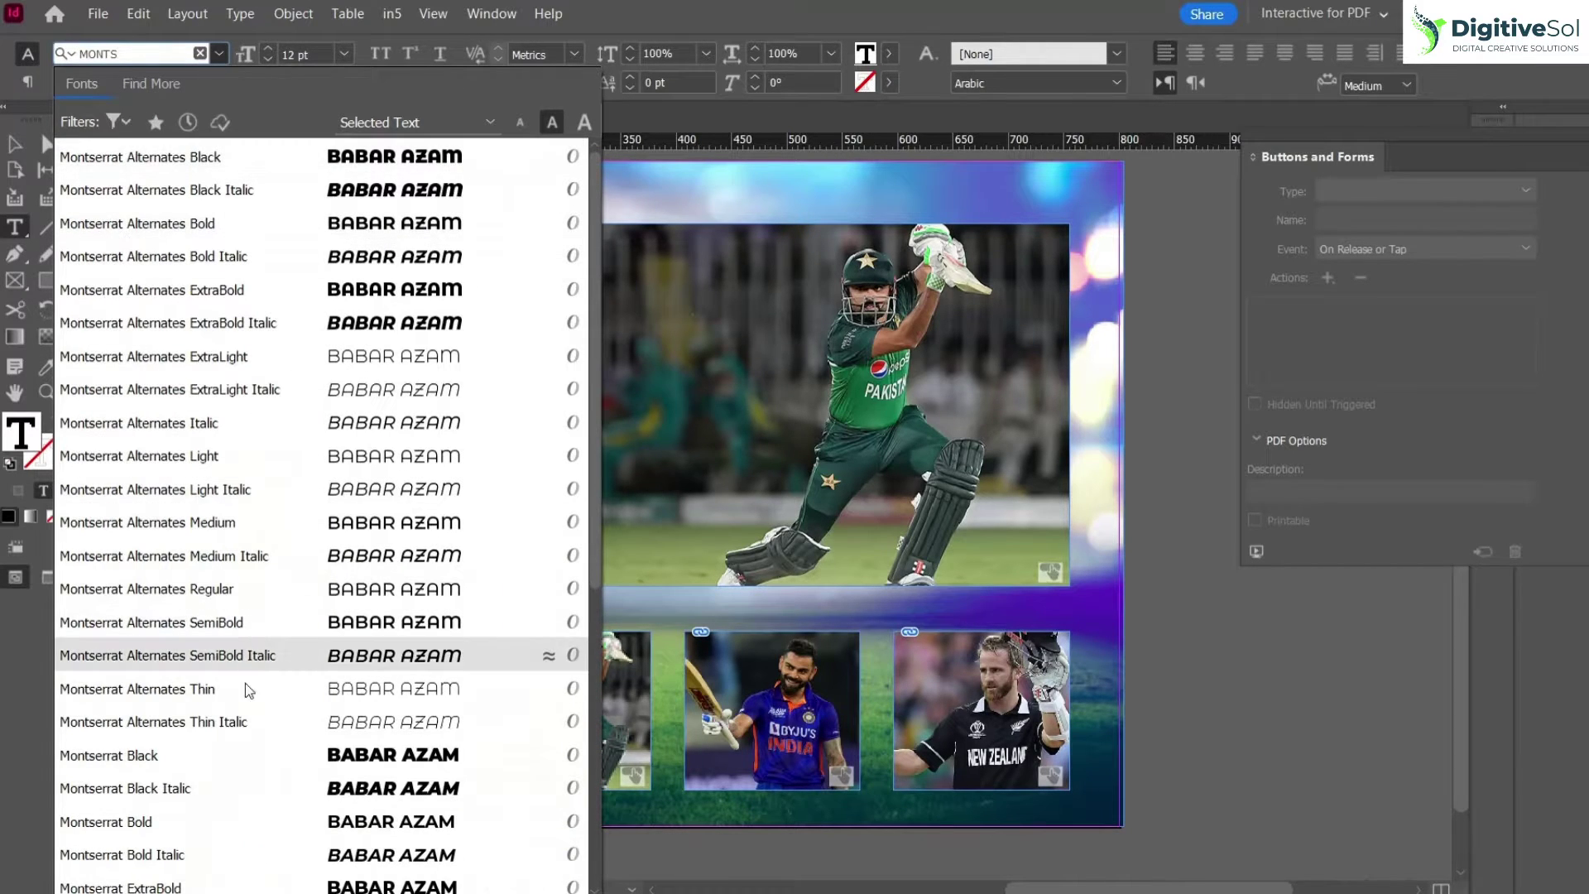
left_click(232, 766)
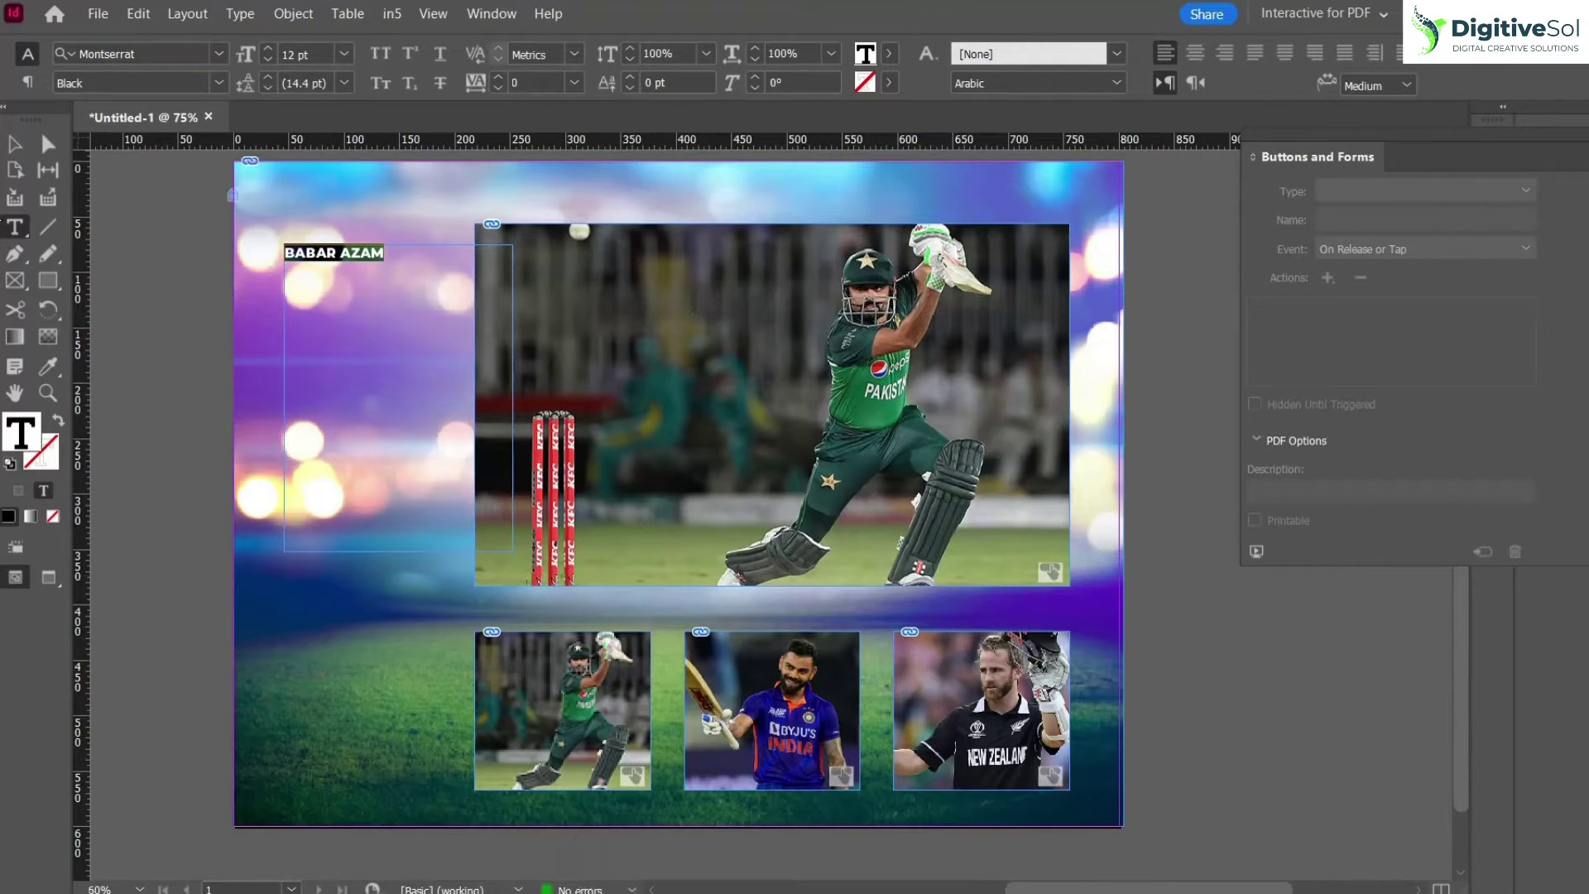
- Fit the BABAR AZAM frame to its text, rotate it 90° and right-align the paragraph
left_click(15, 145)
key("ctrl+alt+c")
left_click_drag(403, 238, 358, 177)
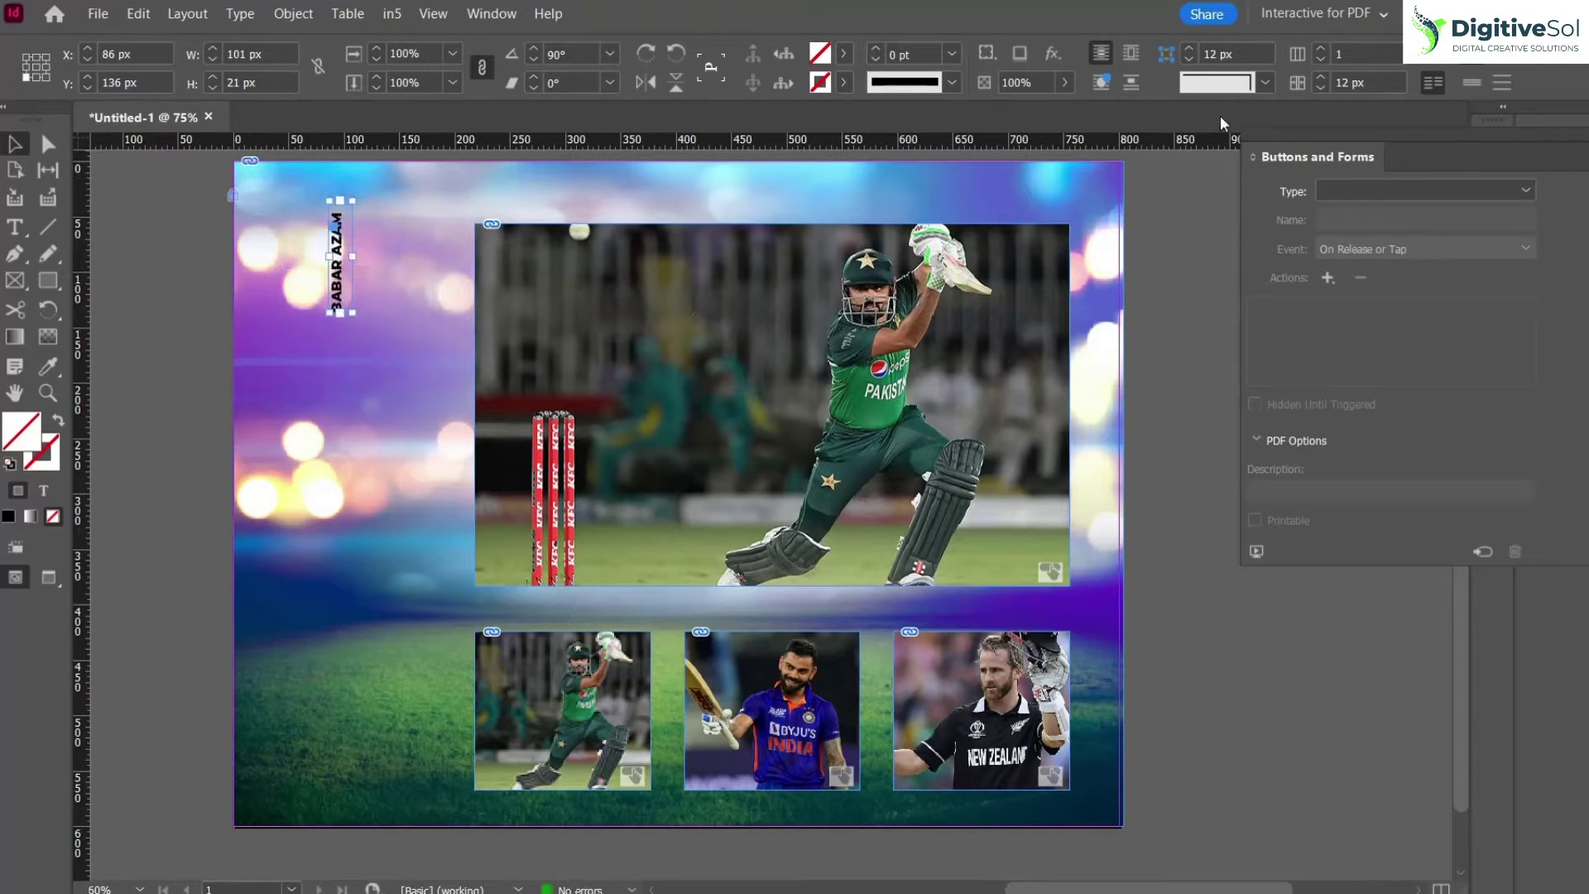
key("ctrl+alt+t")
left_click(987, 224)
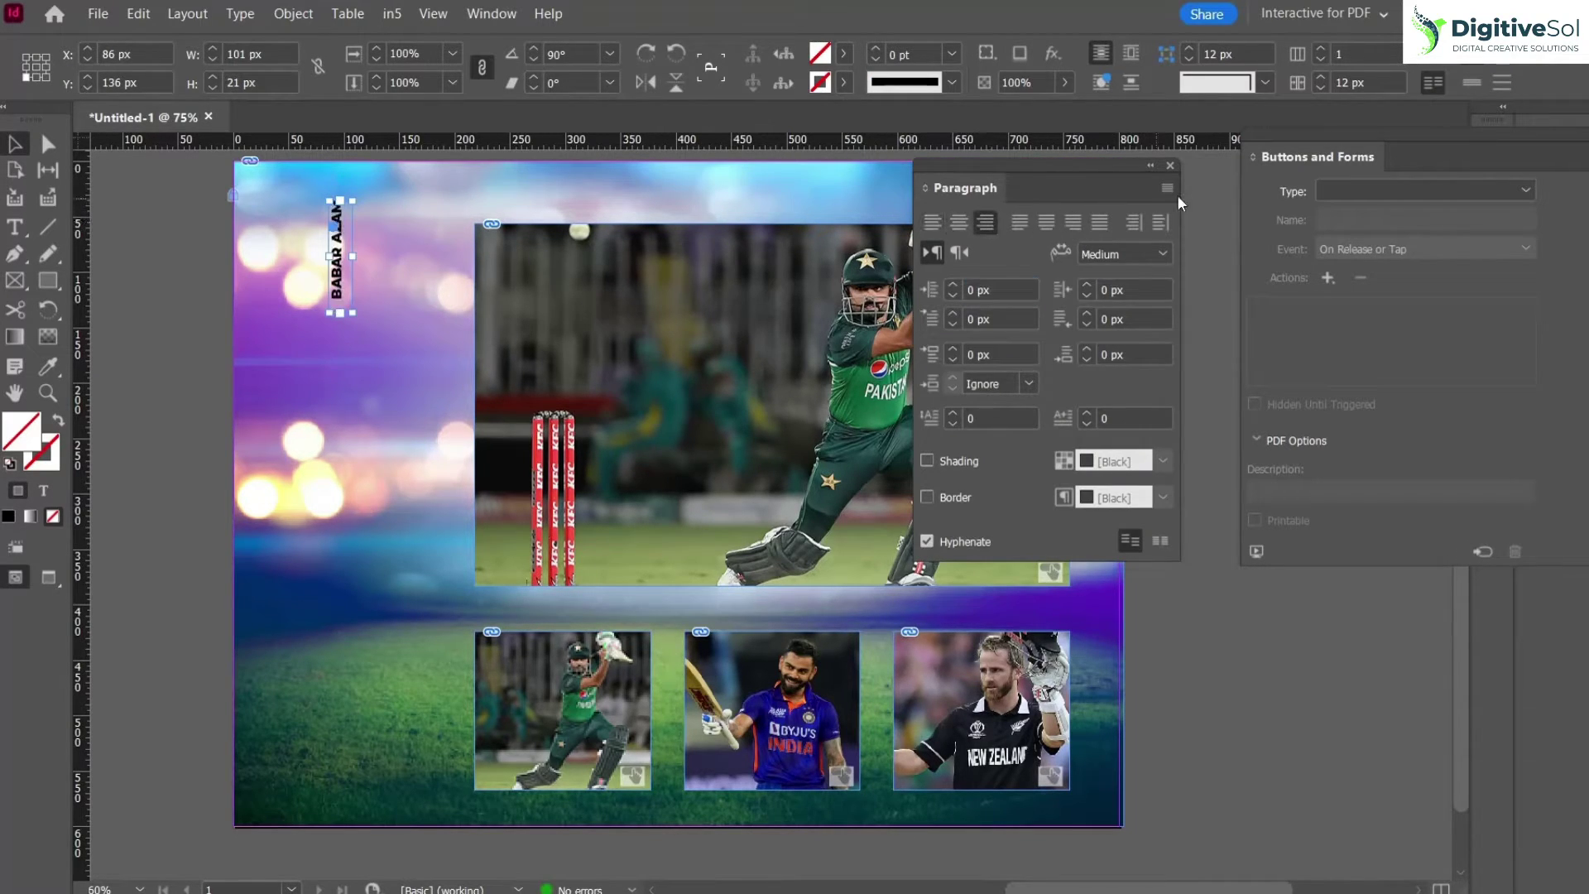
left_click(1170, 166)
- Enlarge the rotated name frame to about 497 by 67 px left of the large image and colour its text white
left_click_drag(353, 313, 441, 745)
left_click_drag(420, 399, 386, 414)
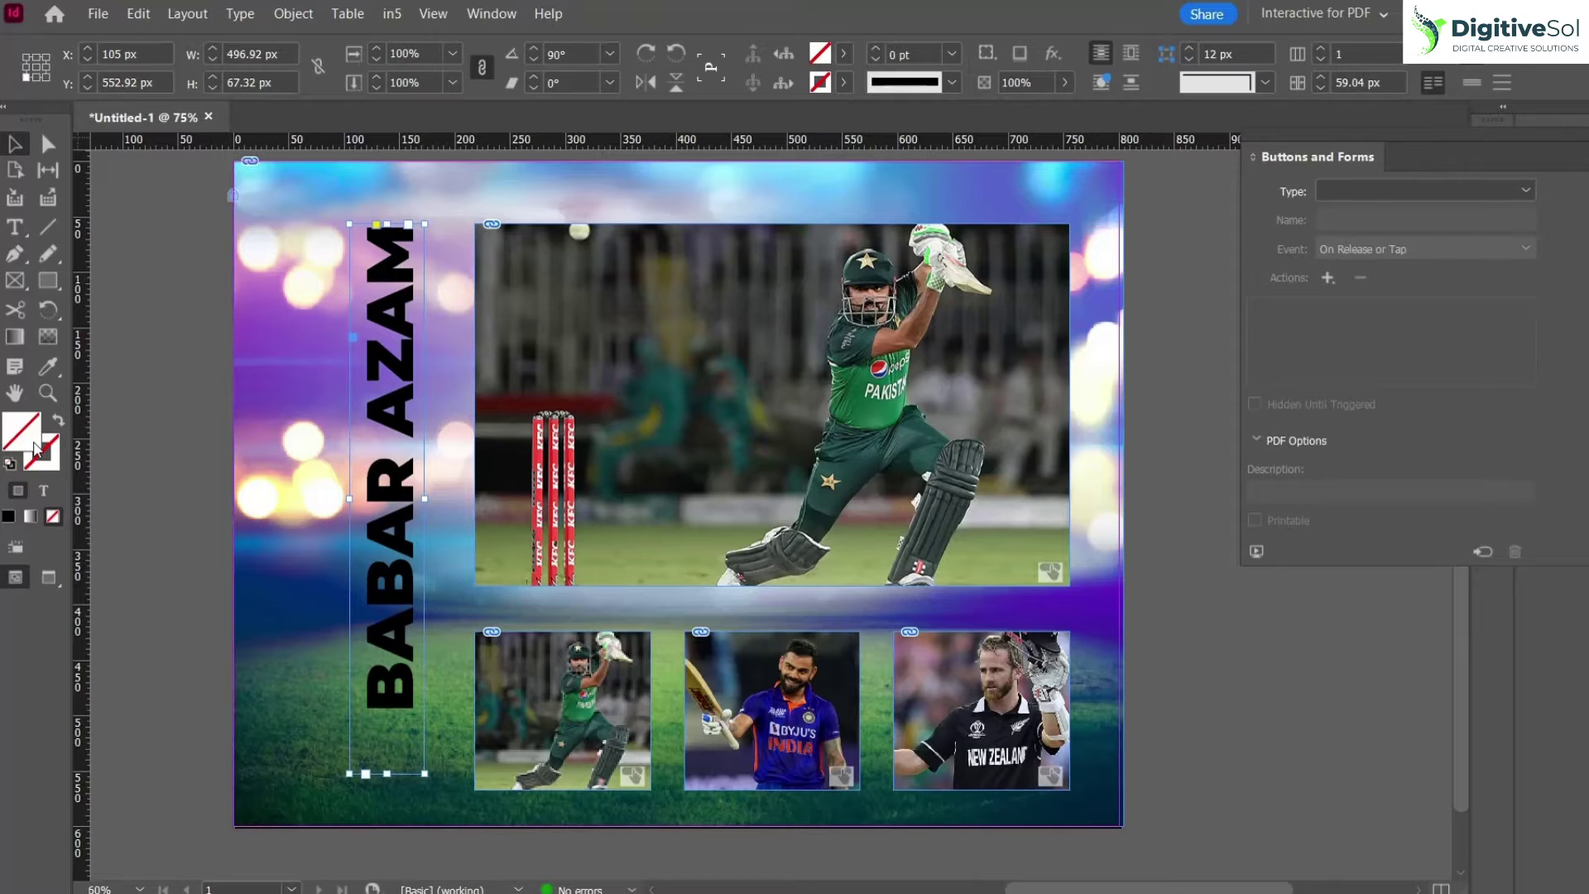
double_click(33, 448)
left_click_drag(778, 373, 977, 319)
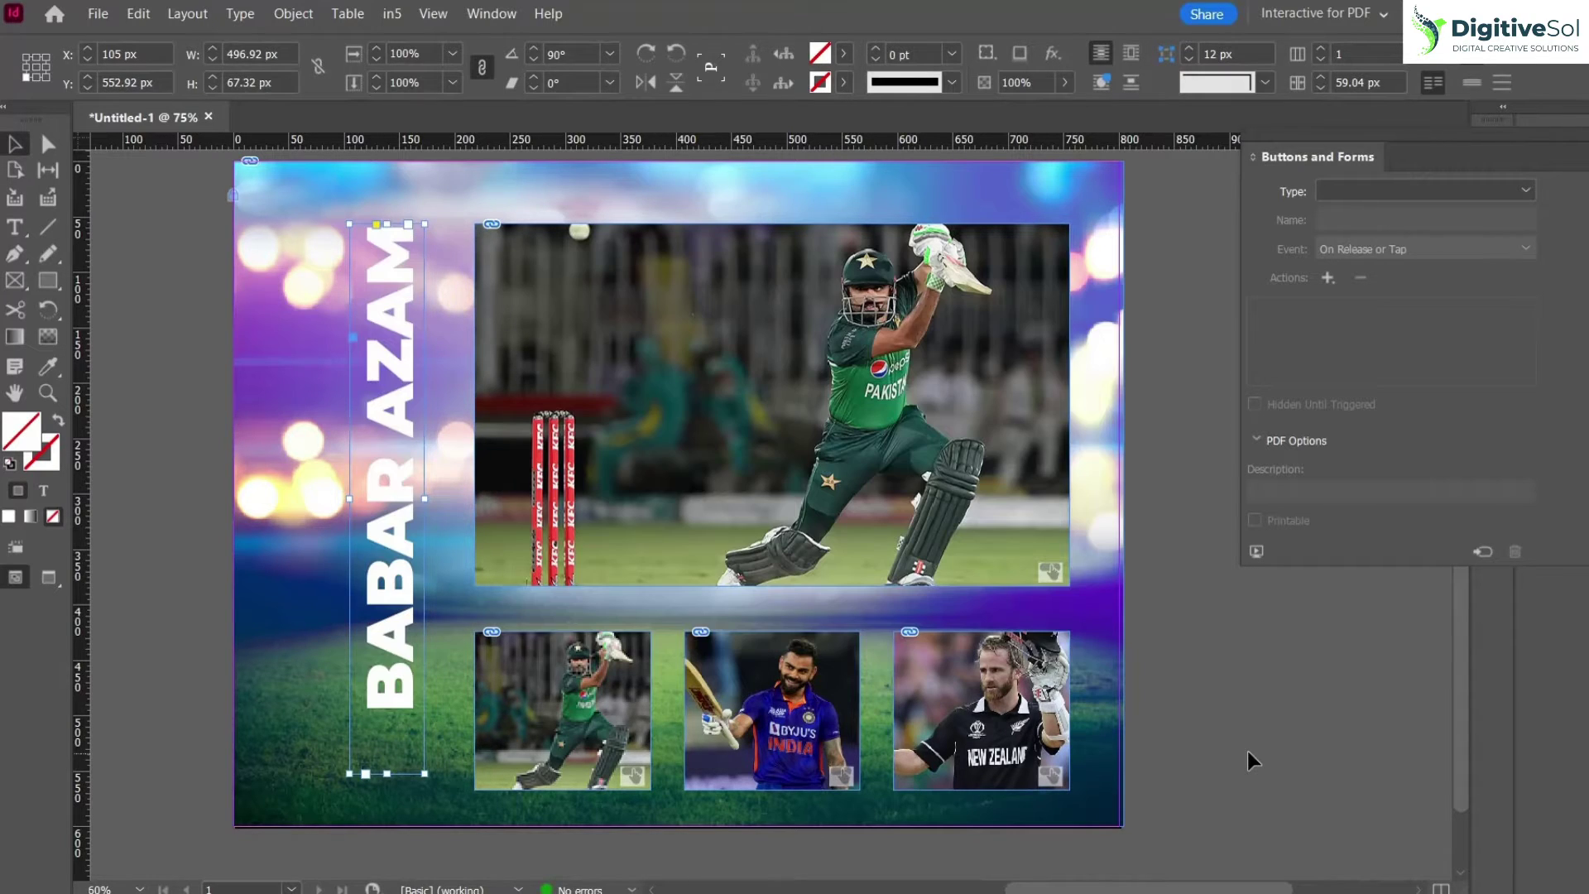
left_click(1248, 751)
left_click(359, 644)
- Duplicate the BABAR AZAM frame to either side and change the copies to VIRAT KOHLI and WILLIAMSON
left_click(233, 648)
left_click(387, 508)
left_click(389, 518)
left_click_drag(395, 527, 273, 480, "alt")
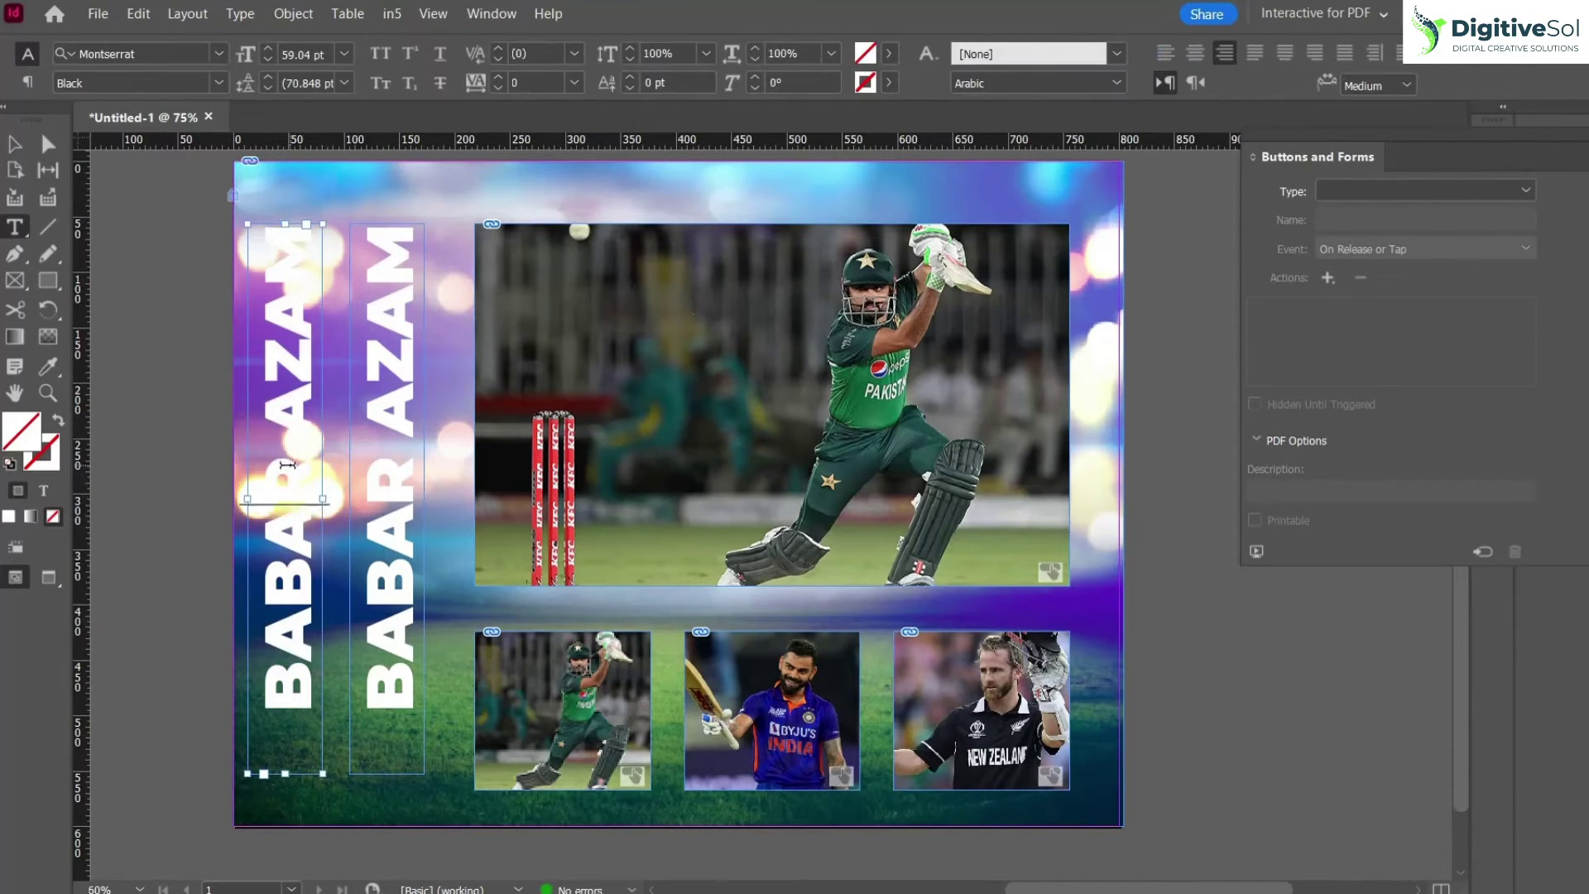
double_click(272, 479)
key("ctrl+a")
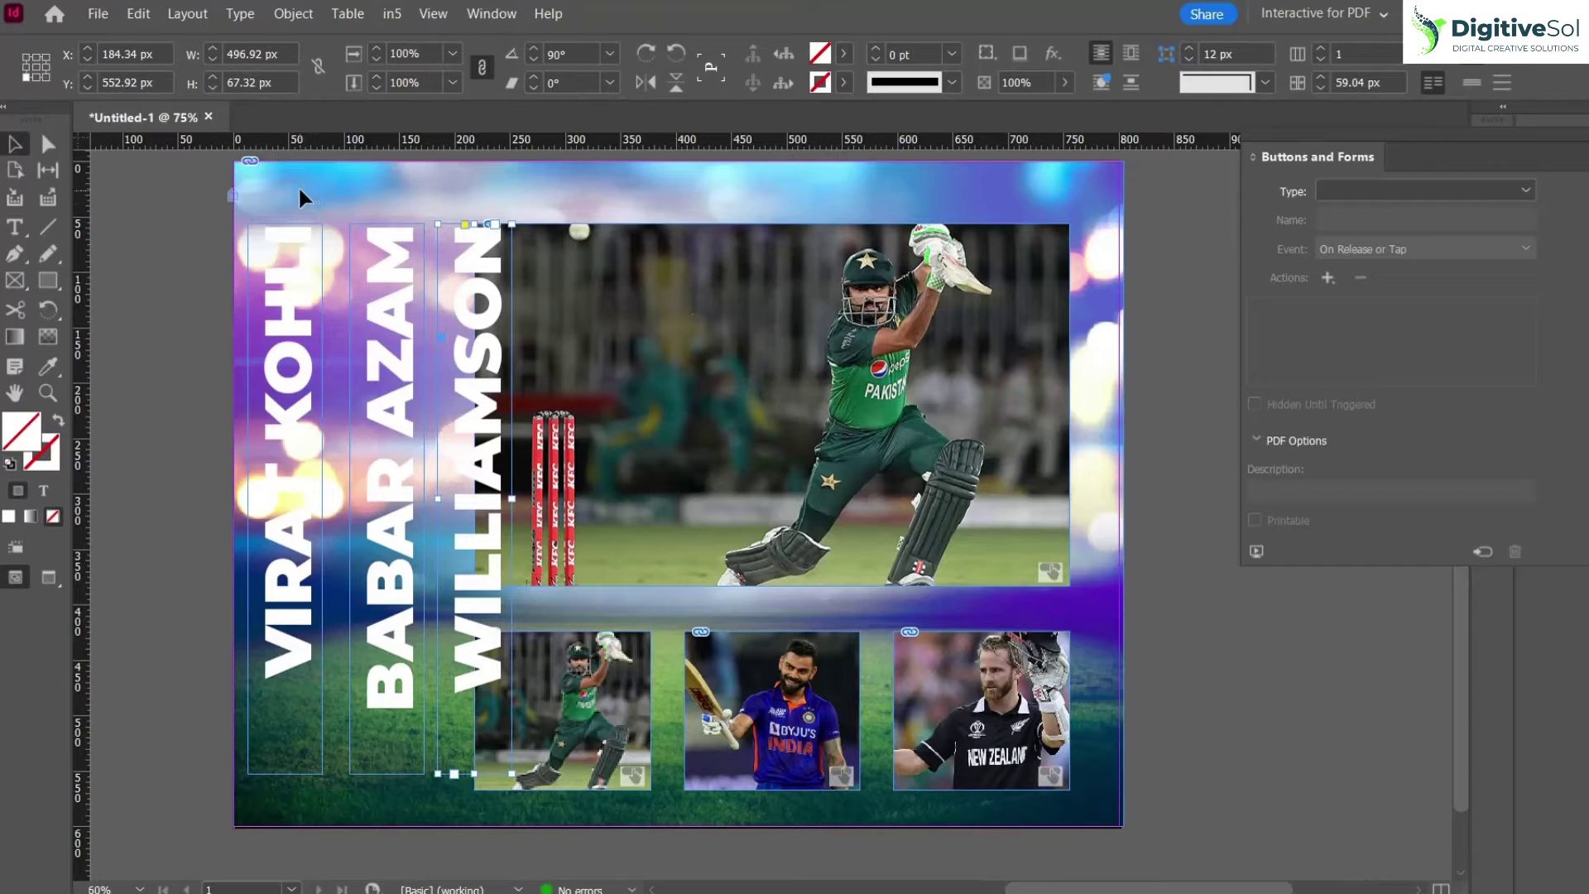
- Select the three vertical name frames and convert them to buttons
left_click(300, 191)
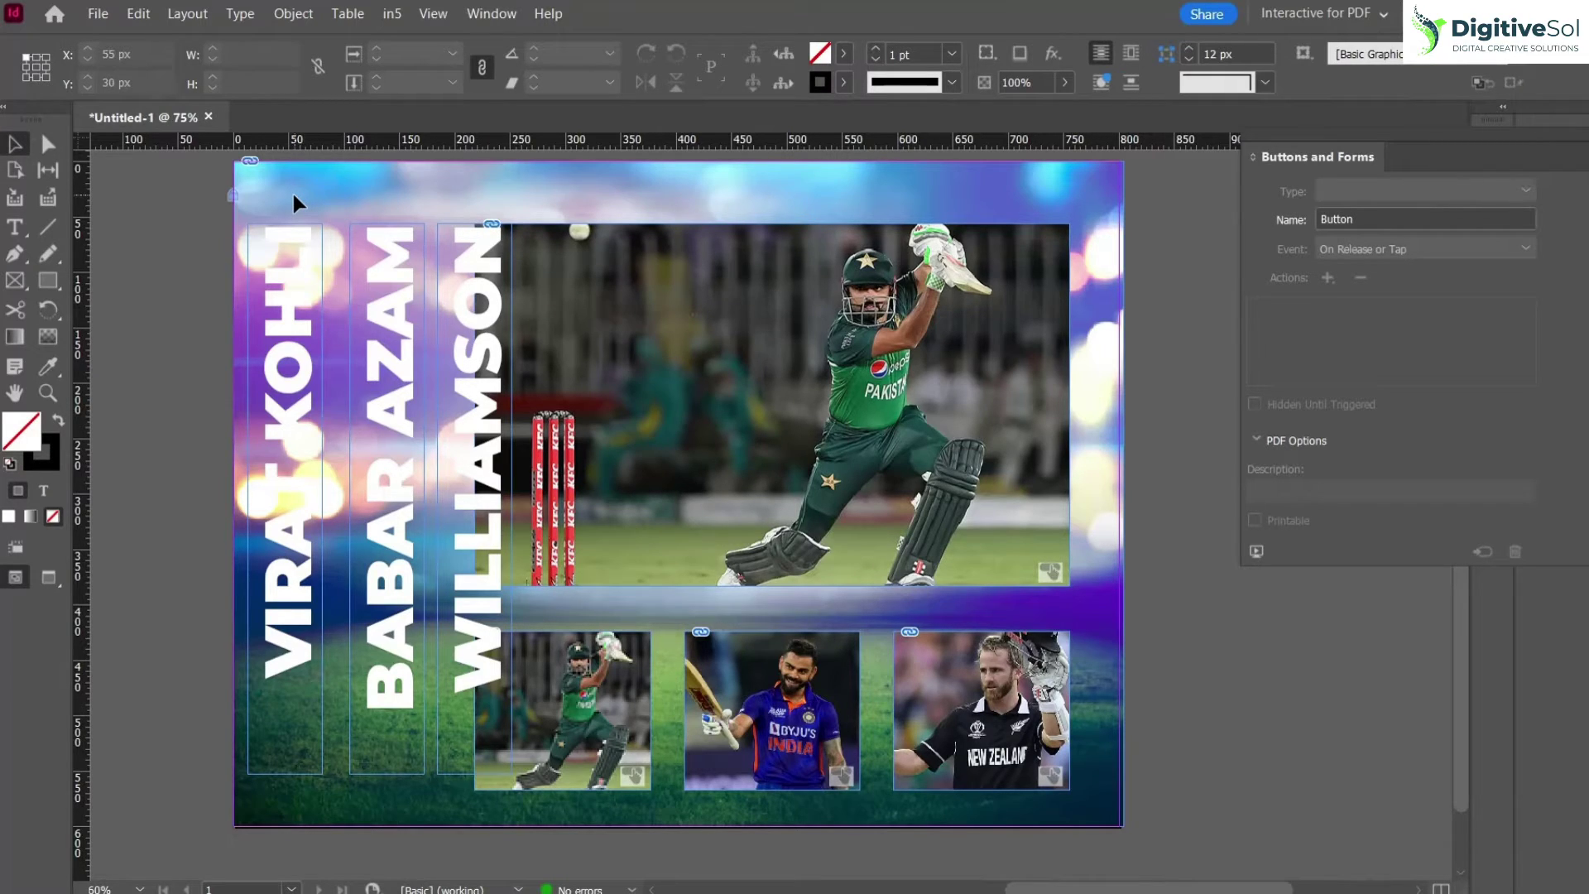
left_click_drag(289, 203, 452, 304)
left_click(1485, 191)
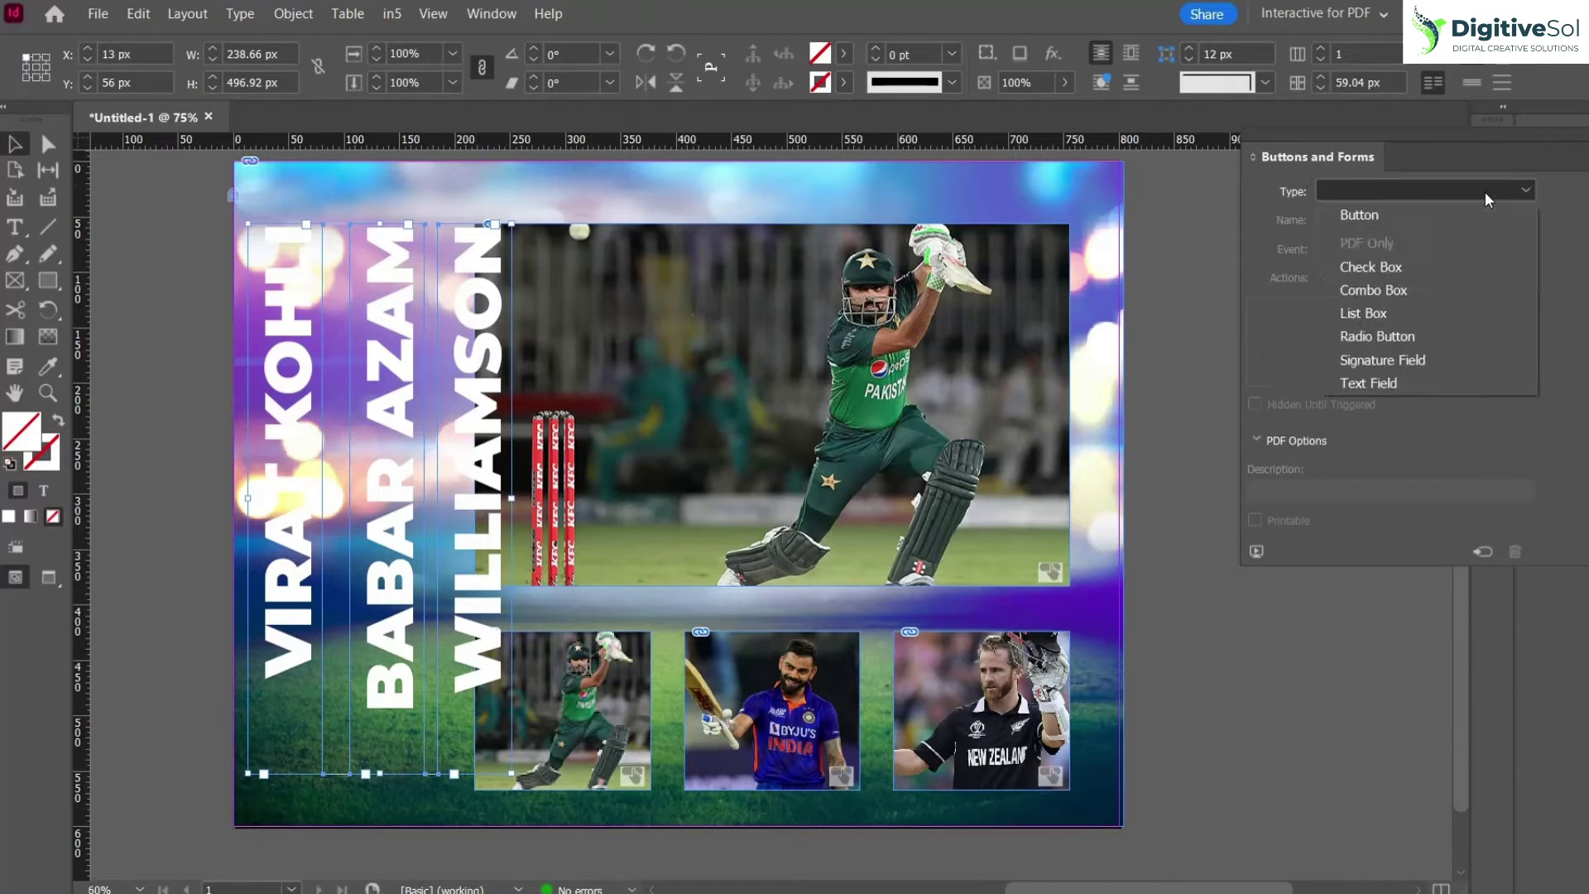
left_click(1389, 222)
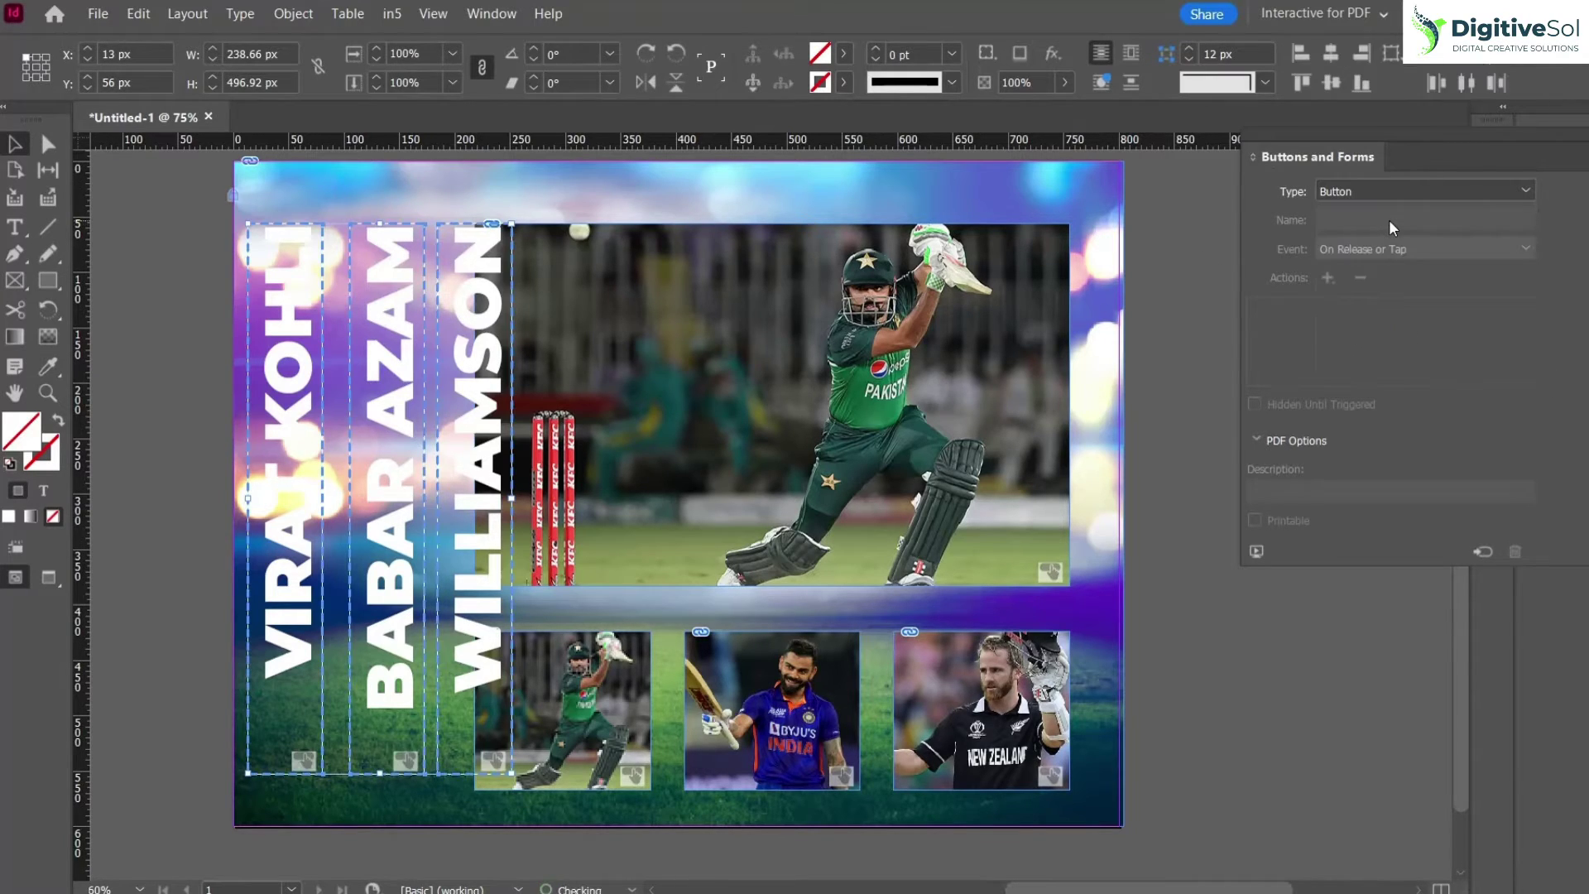
- Name the BABAR AZAM button Green text
left_click(1179, 340)
left_click(300, 459)
left_click(401, 451)
left_click(1434, 216)
key("ctrl+a")
type("gR")
key("Caps_Lock")
key("BackSpace")
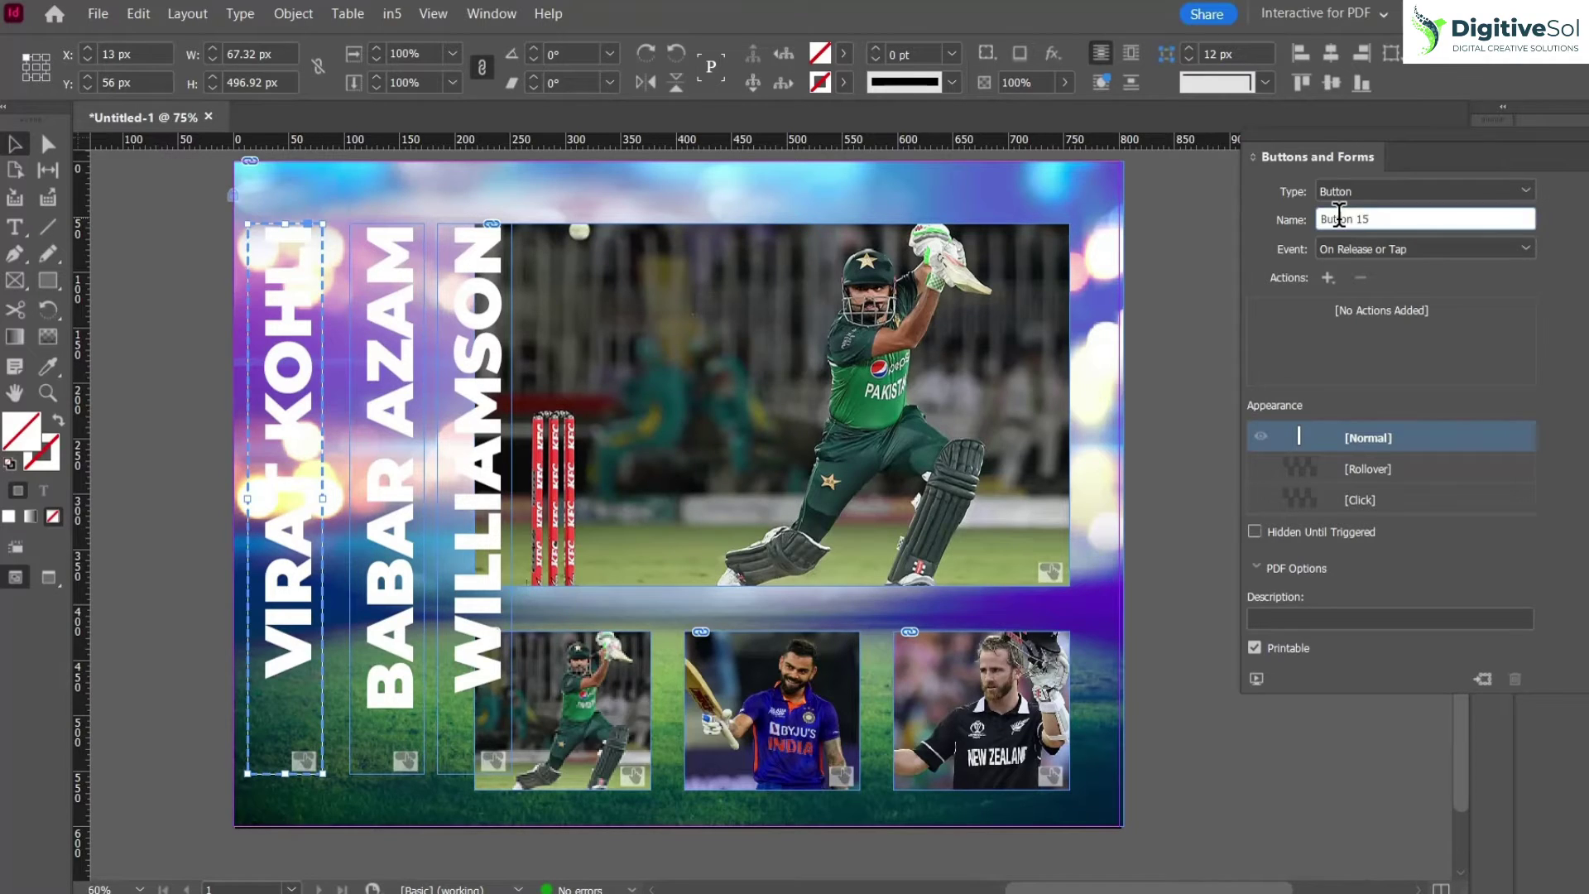
- Name the VIRAT KOHLI button Blue text
key("ctrl+a")
type("Blue text")
- Name the WILLIAMSON button black text
left_click(487, 421)
double_click(1362, 219)
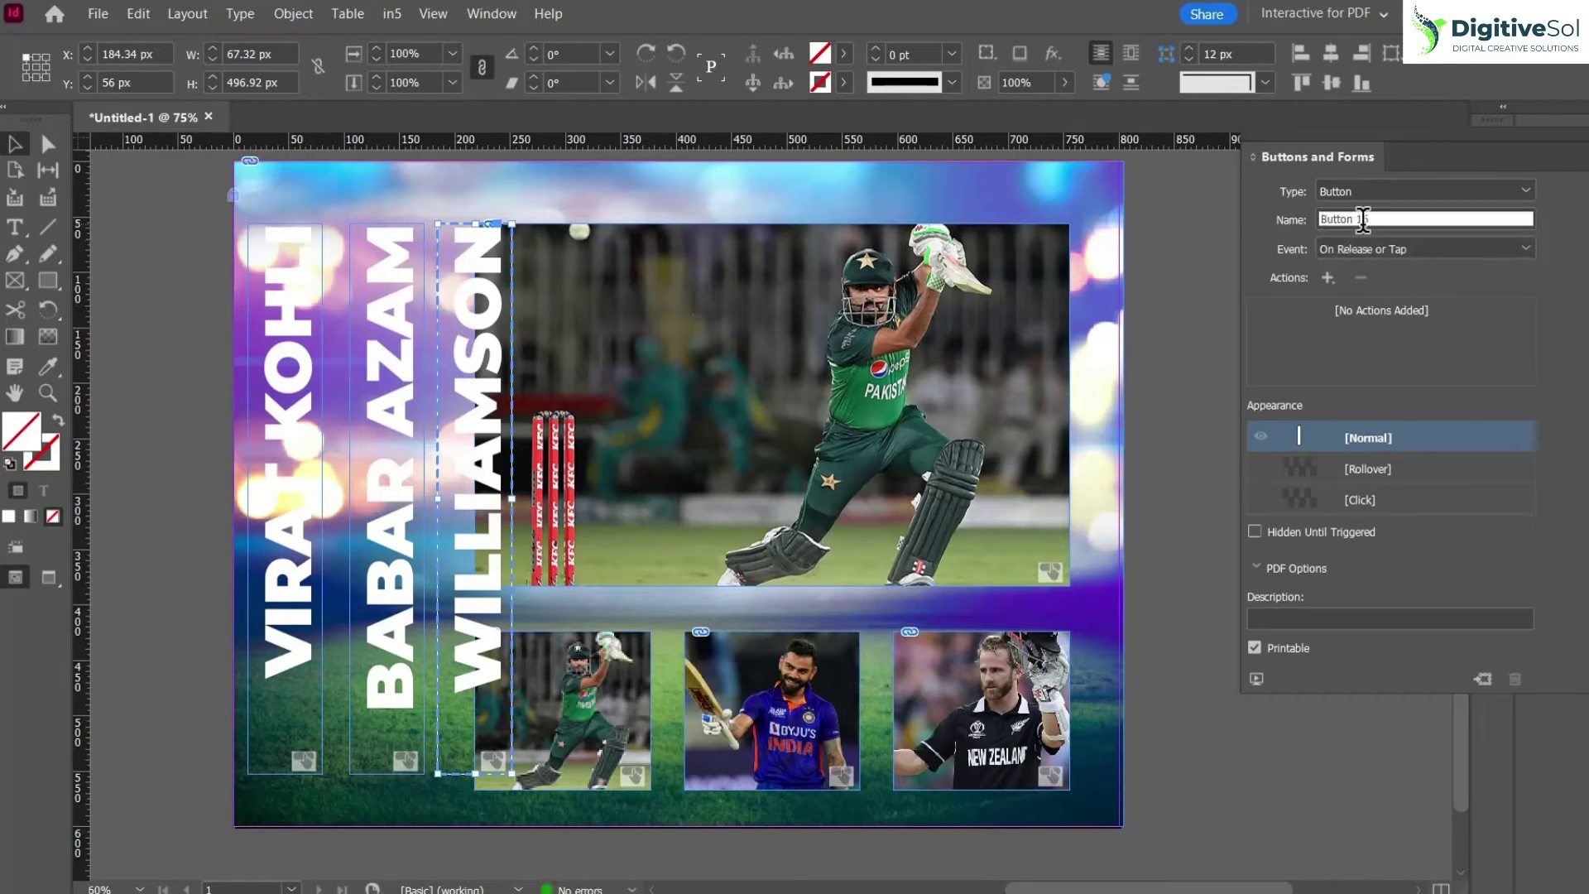
key("ctrl+a")
type("black")
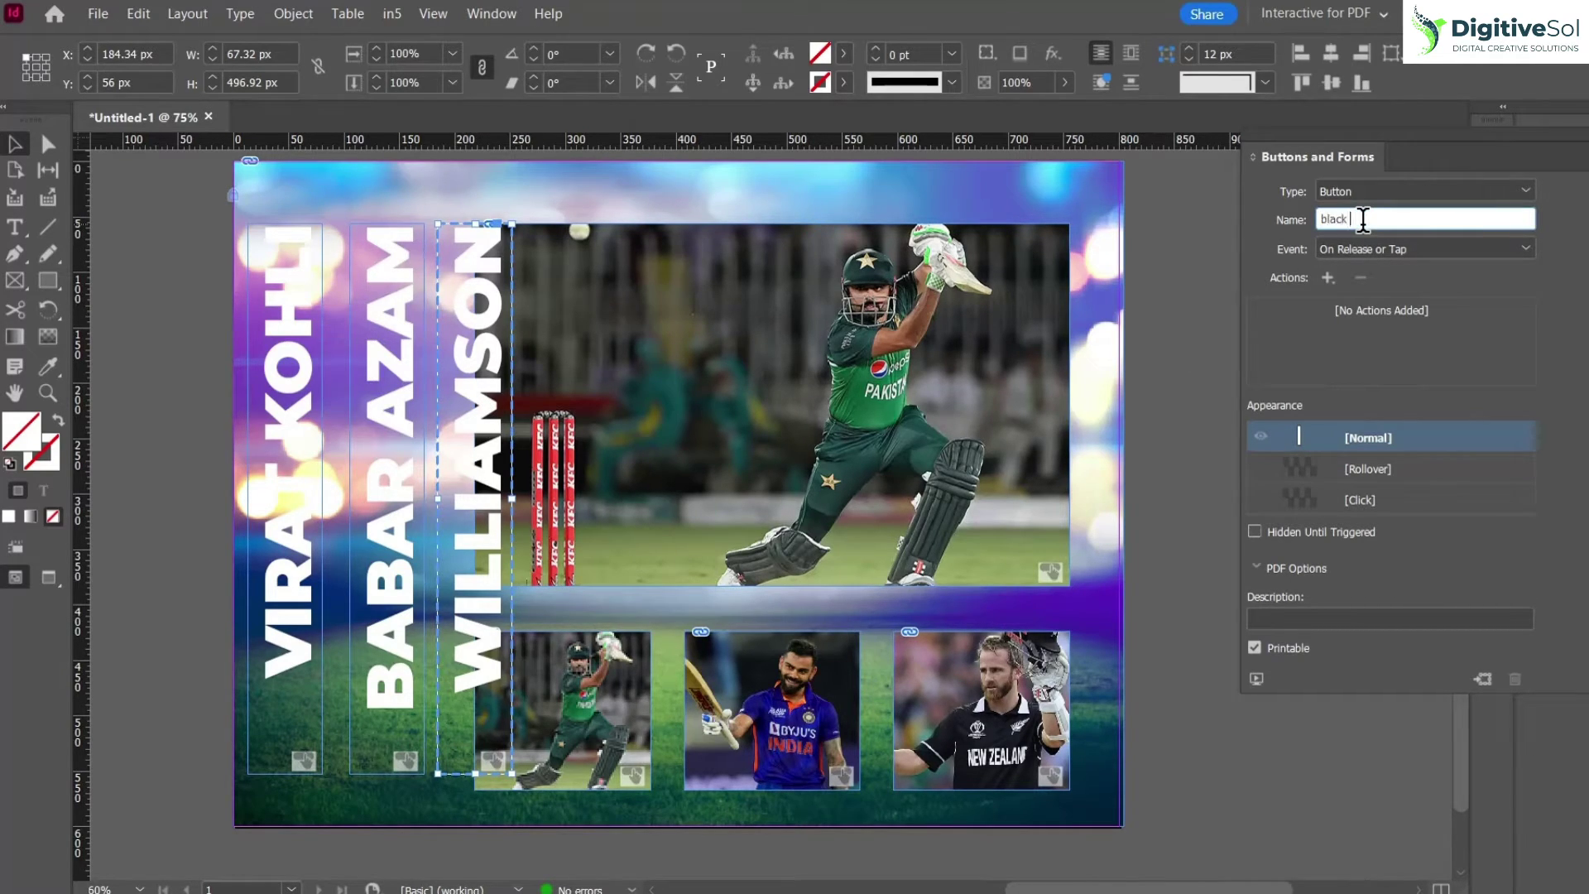
left_click(1220, 355)
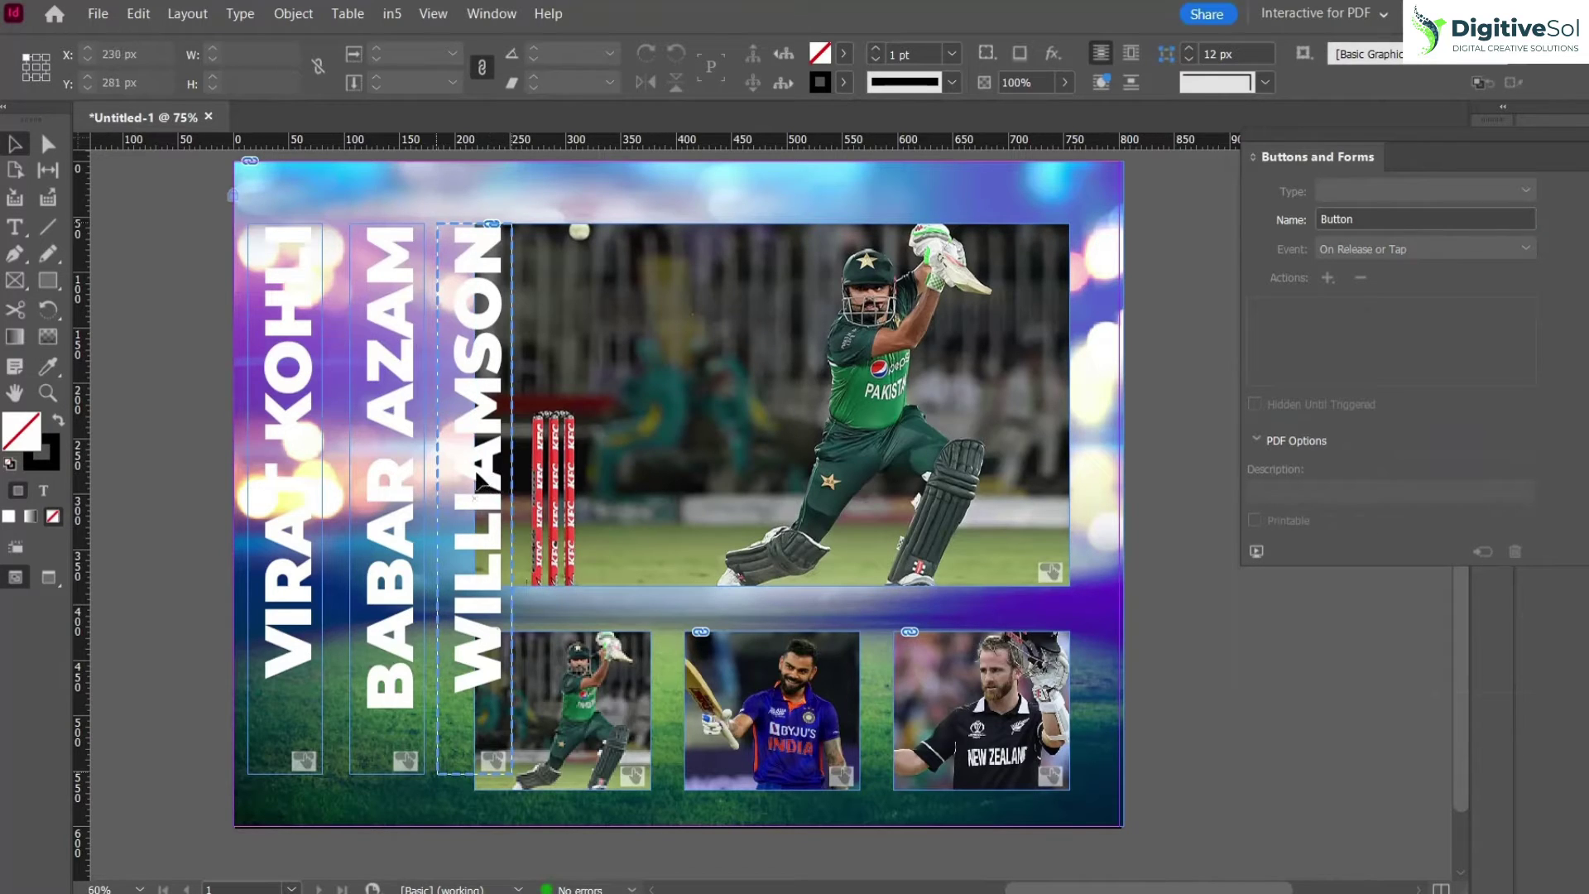
- Align the VIRAT KOHLI and WILLIAMSON buttons onto the BABAR AZAM button so all three names are stacked
left_click(400, 480)
left_click_drag(400, 481, 396, 535)
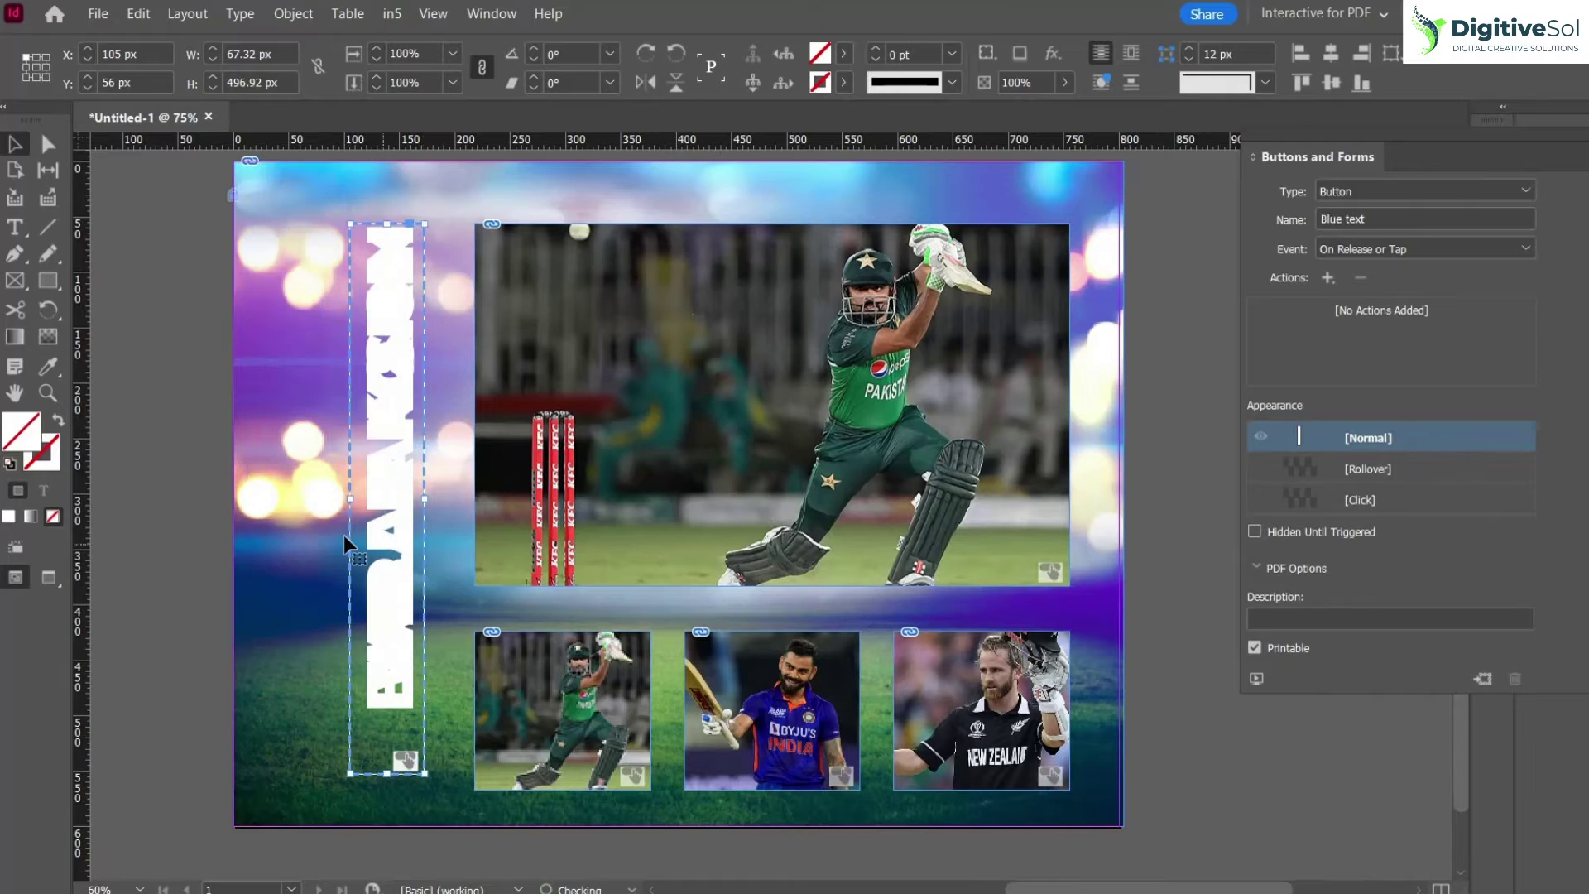
left_click(259, 513)
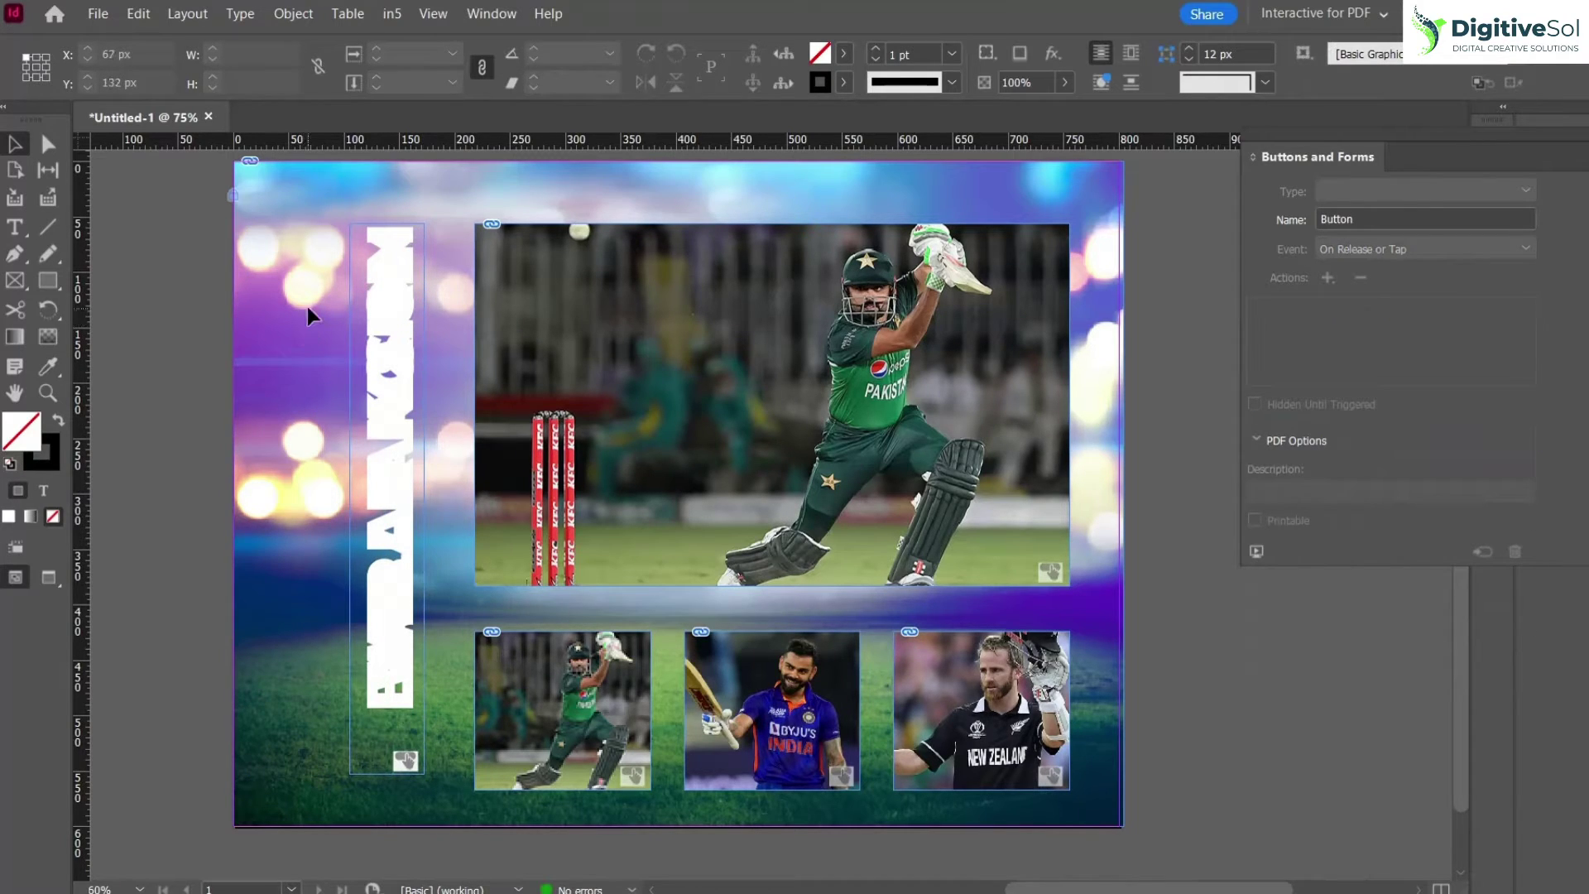
- Set Green thumbnail's Show/Hide action to show Green text and hide Blue text and black text
left_click(563, 710)
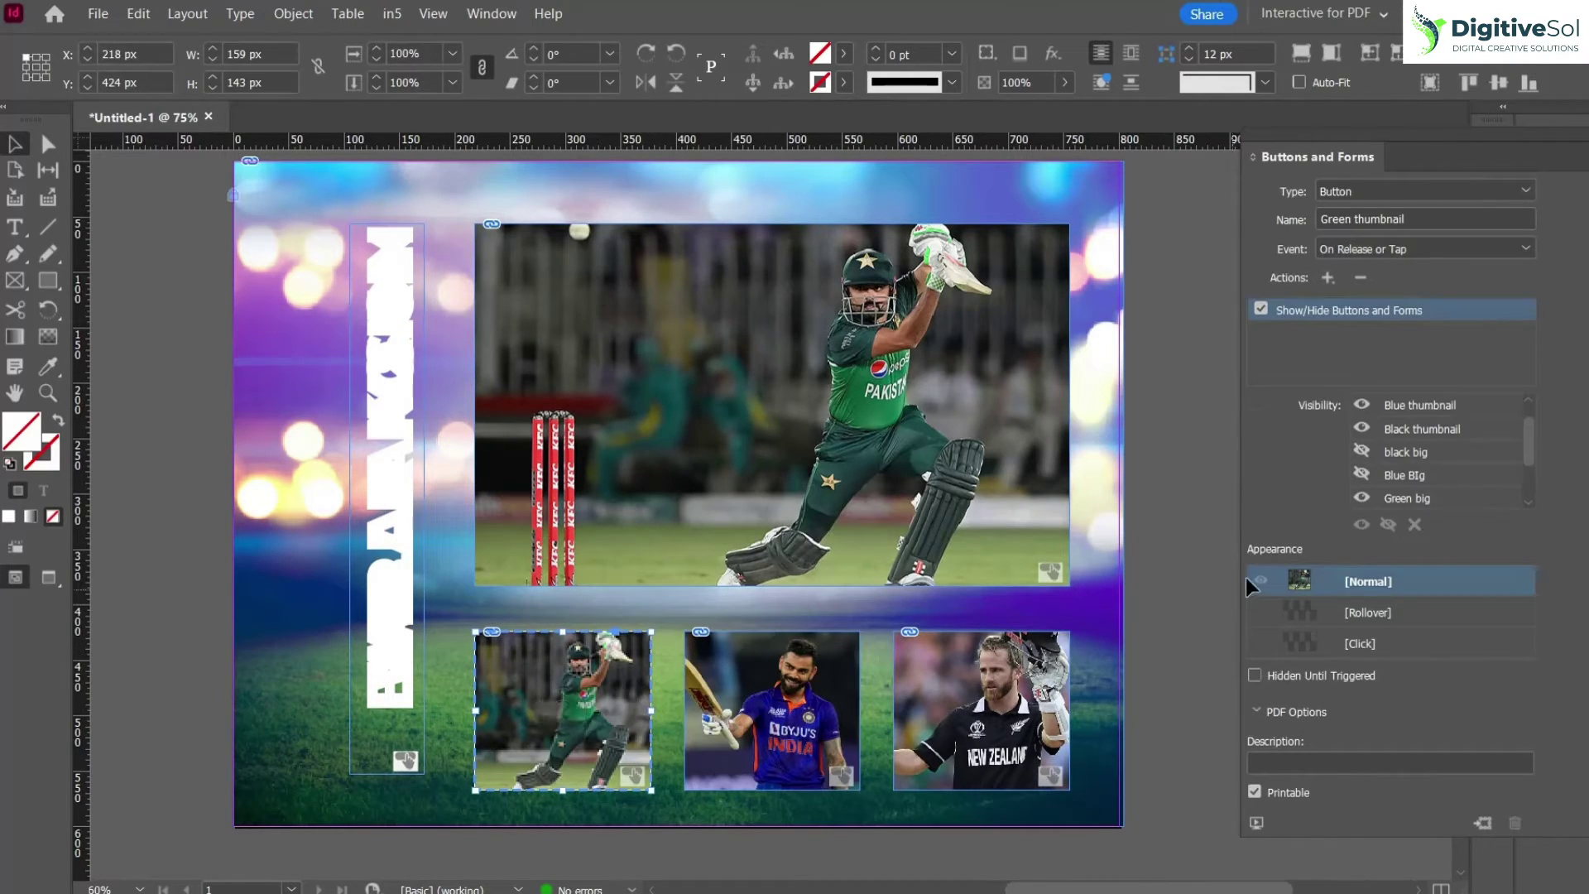
scroll(1531, 498, "down", 3)
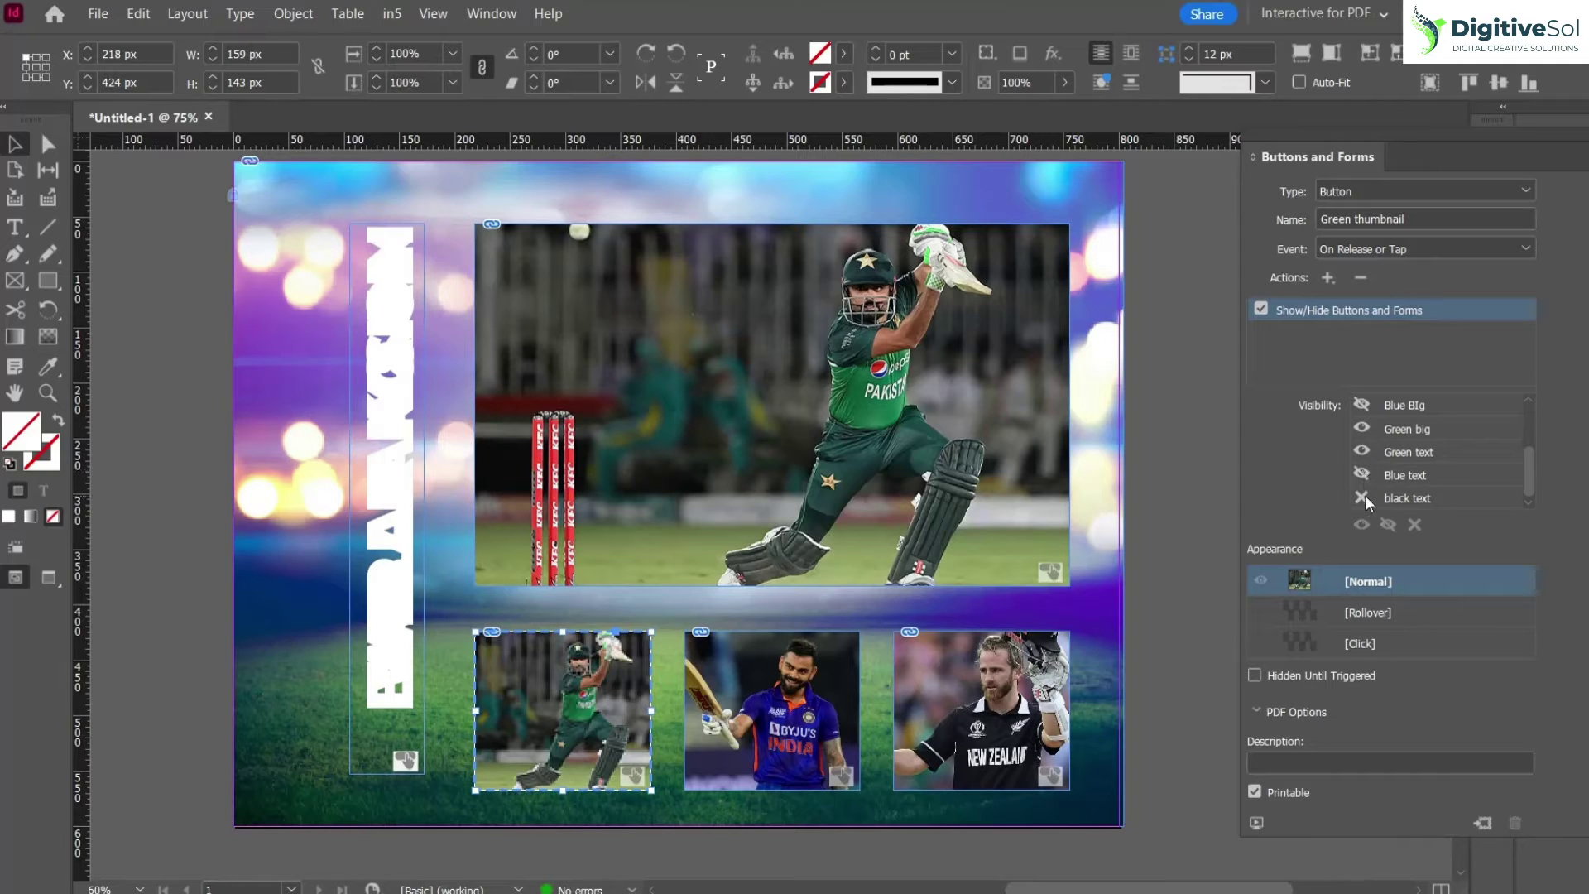
- Set Blue thumbnail's Show/Hide action to show Blue text and hide Green text and black text
left_click(827, 658)
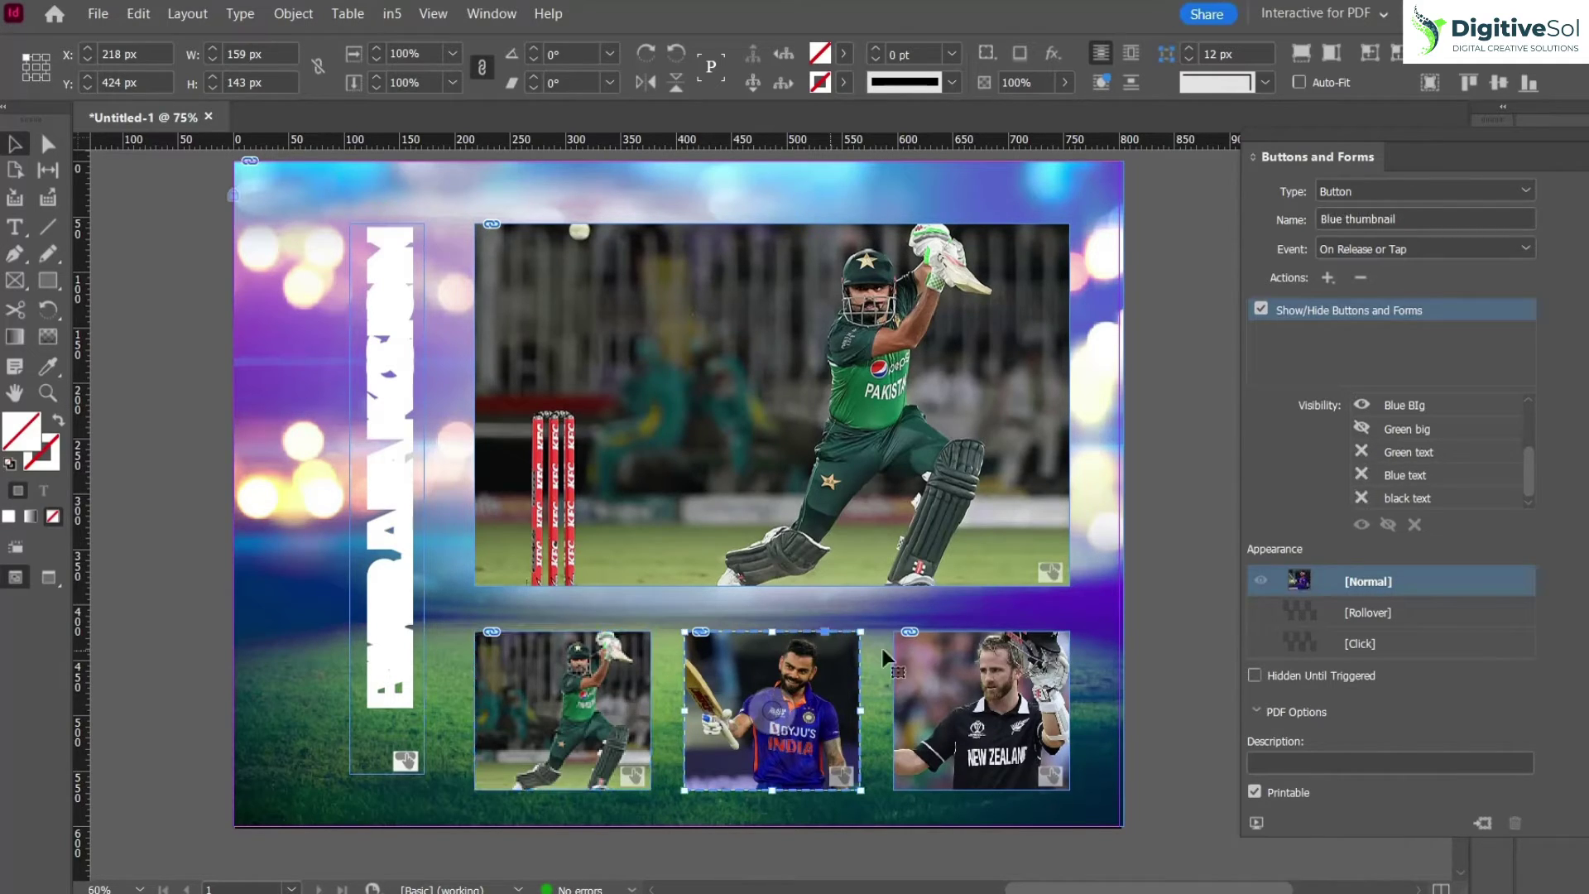
left_click(1362, 452)
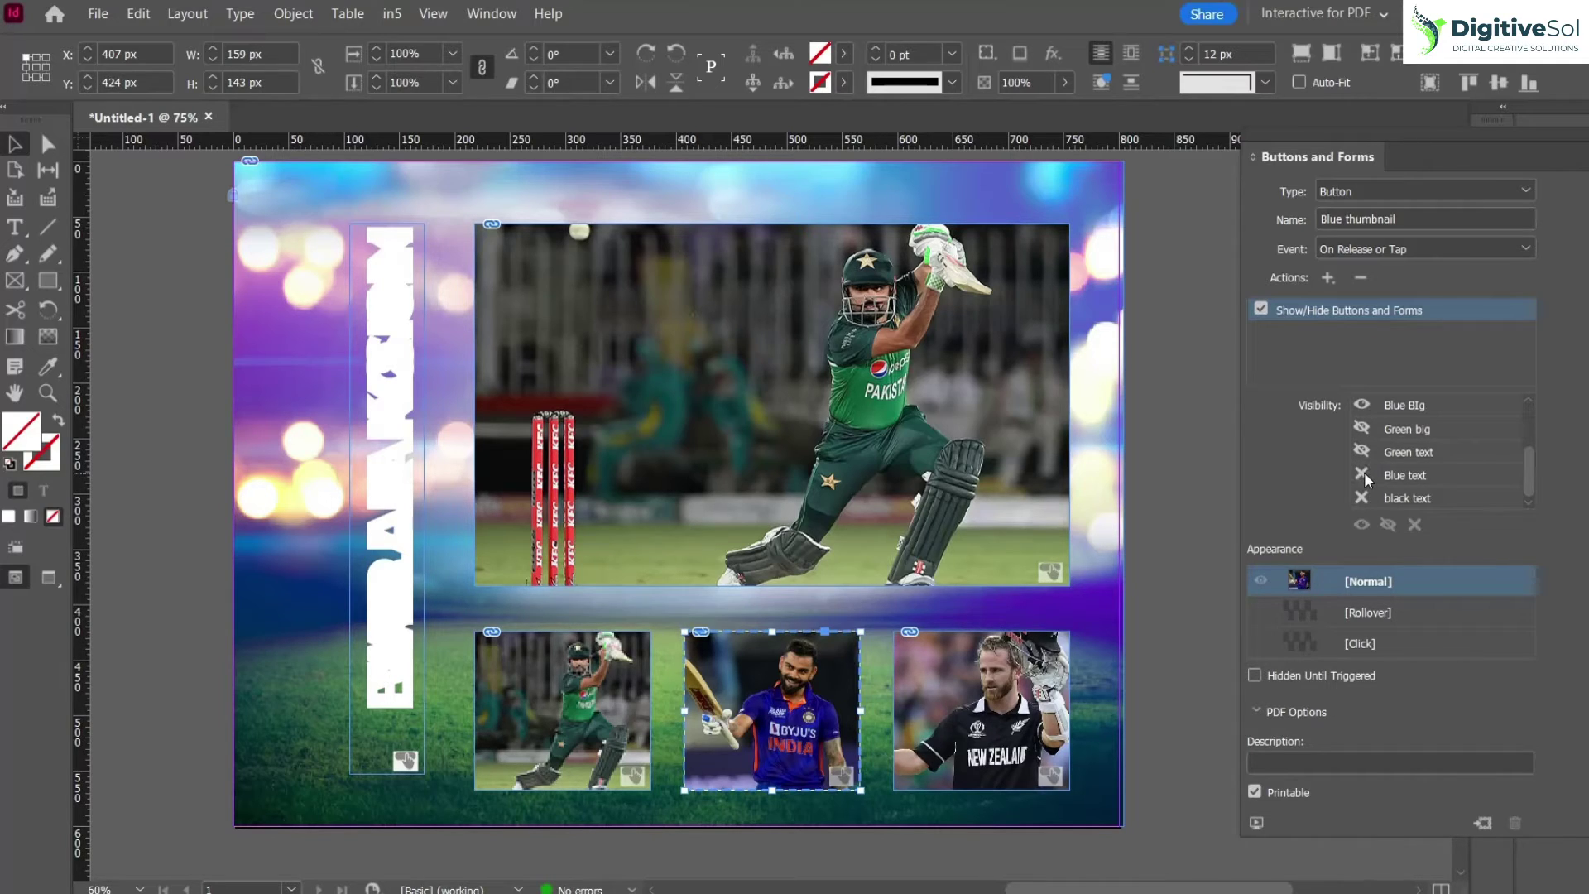
- Select Black thumbnail to edit its Show/Hide Buttons and Forms action
left_click(980, 710)
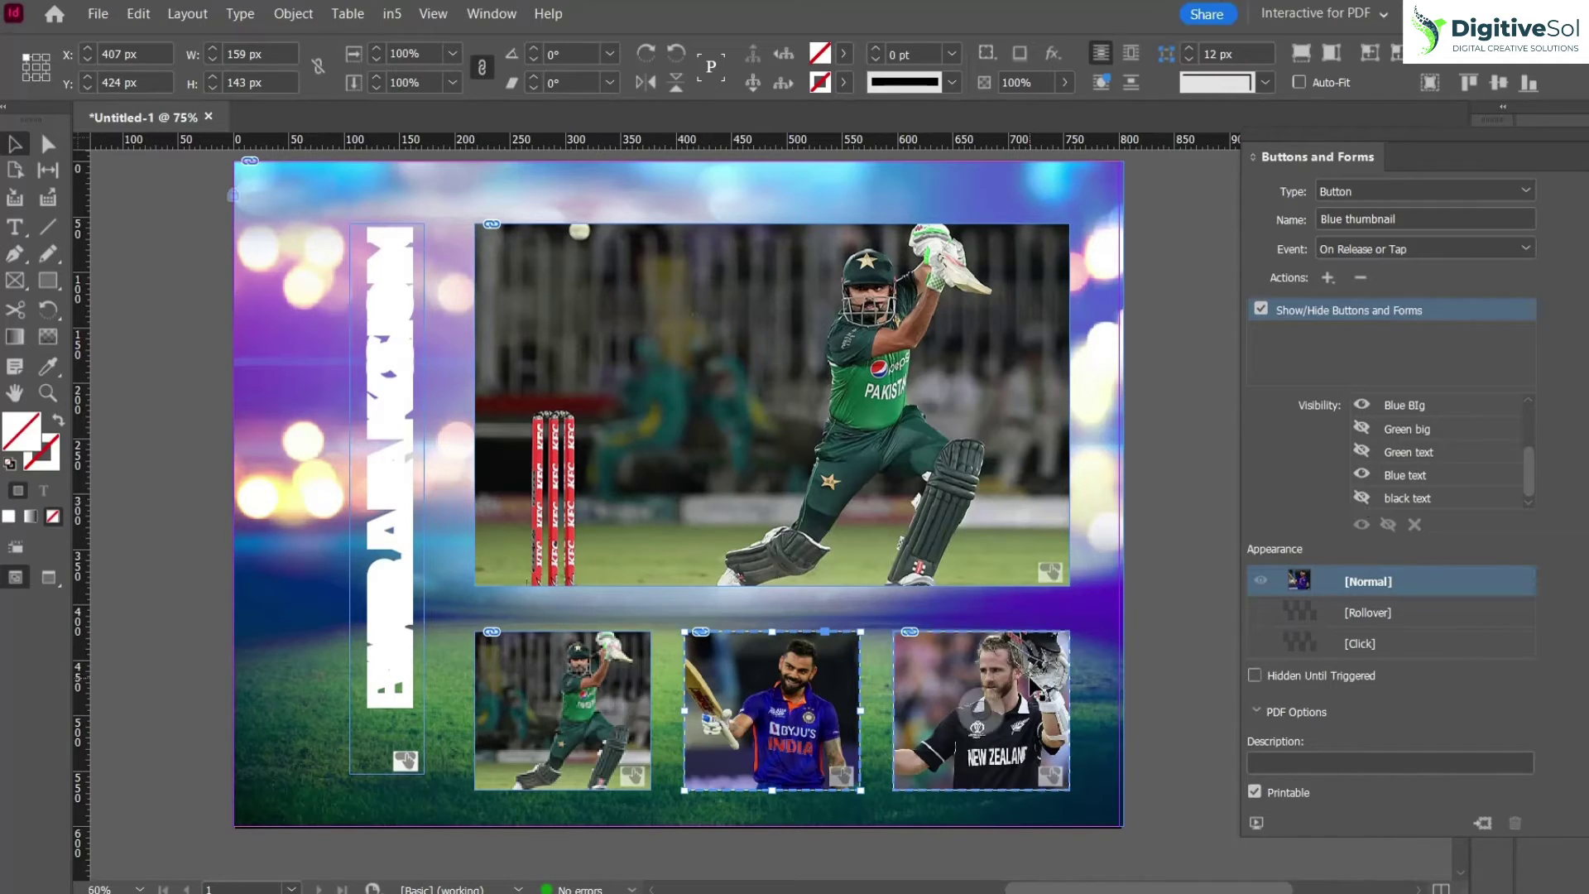
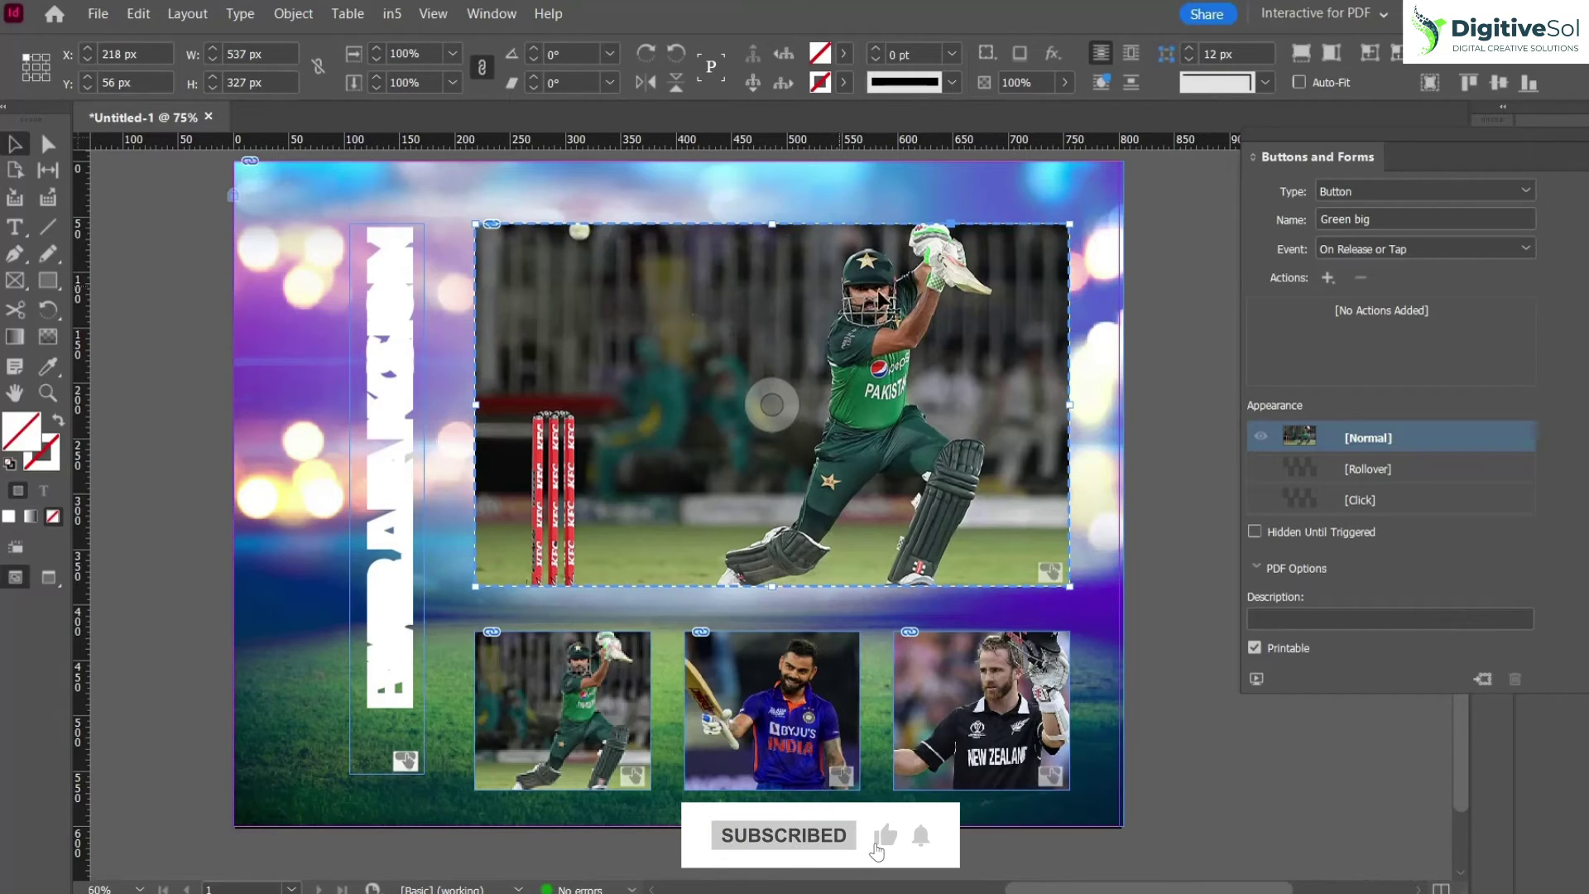
- Move the stacked large player images apart and turn on Hidden Until Triggered for Blue BIg and black big
left_click(1152, 394)
left_click(917, 296)
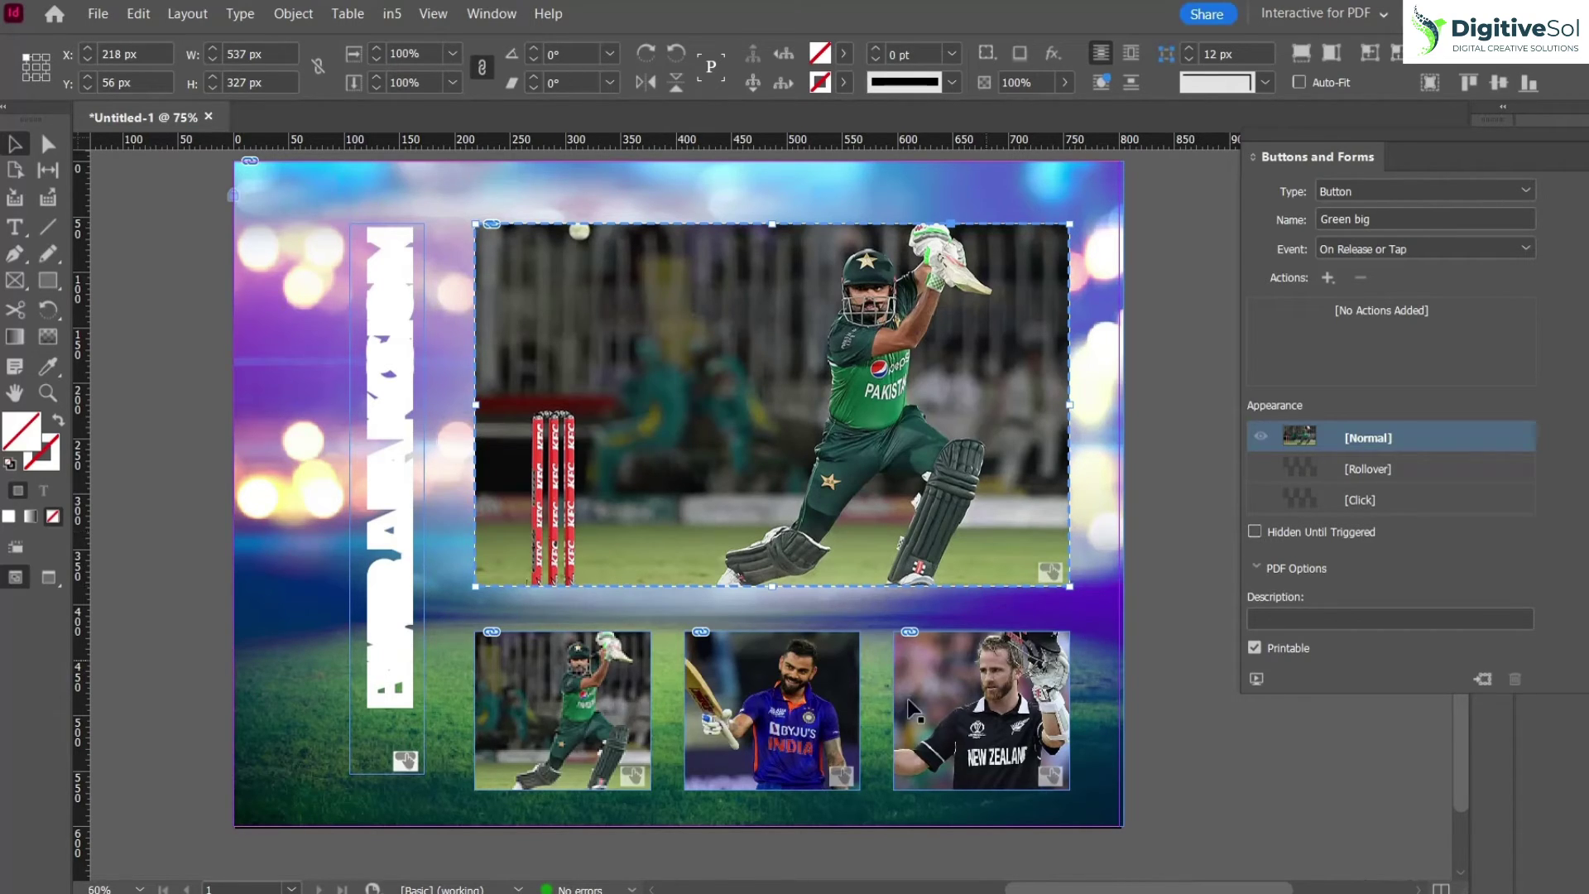
left_click(852, 725)
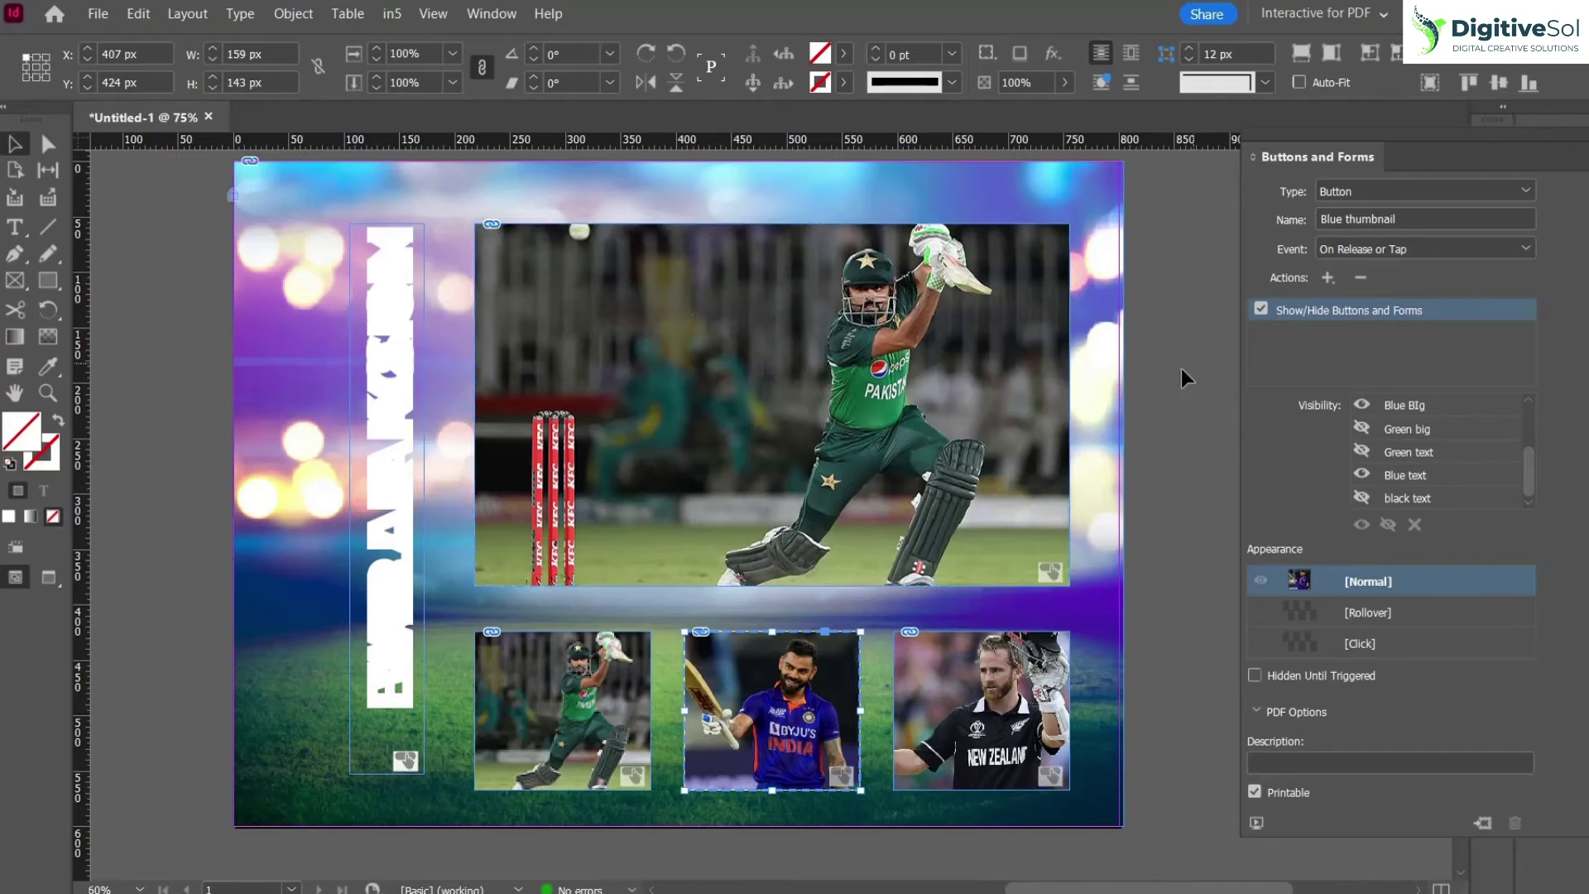
left_click(1017, 319)
left_click(948, 314)
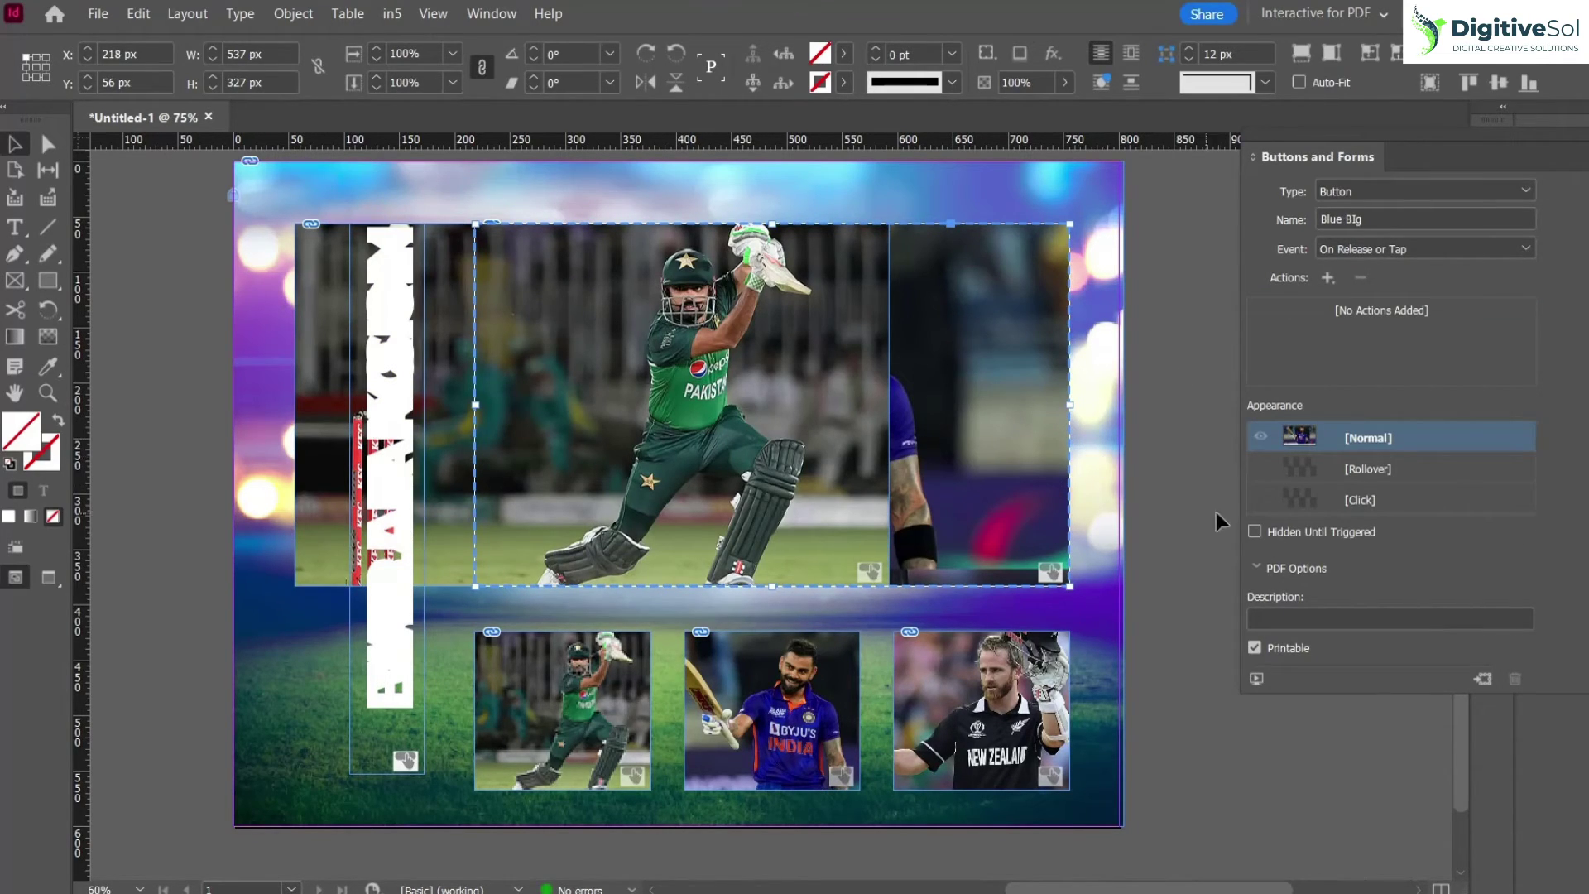
left_click(1272, 530)
left_click_drag(1029, 401, 962, 397)
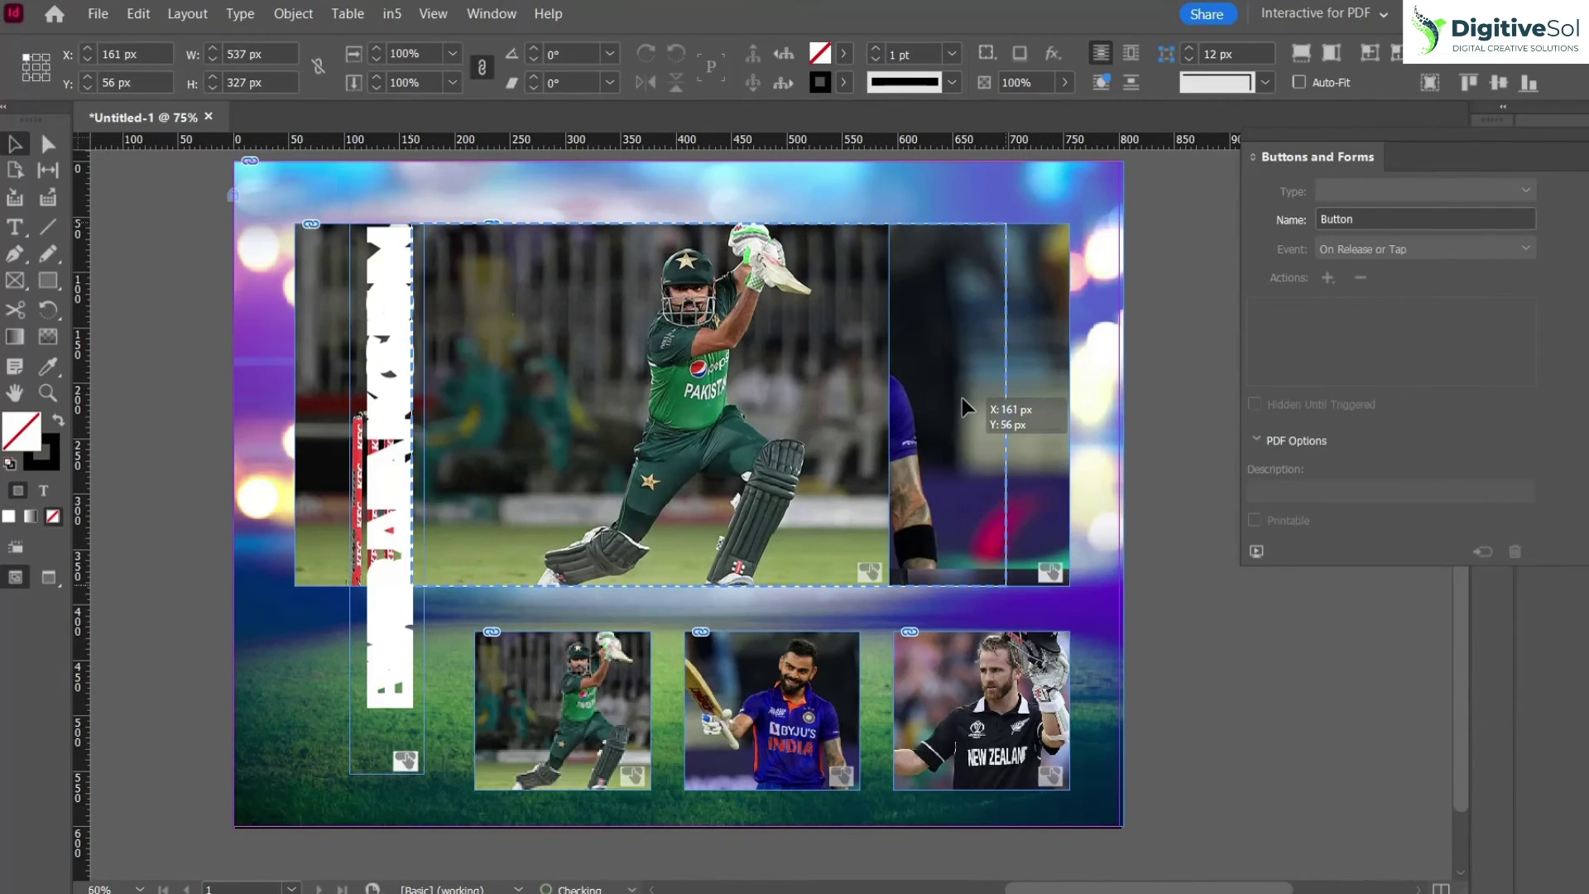
left_click(1038, 431)
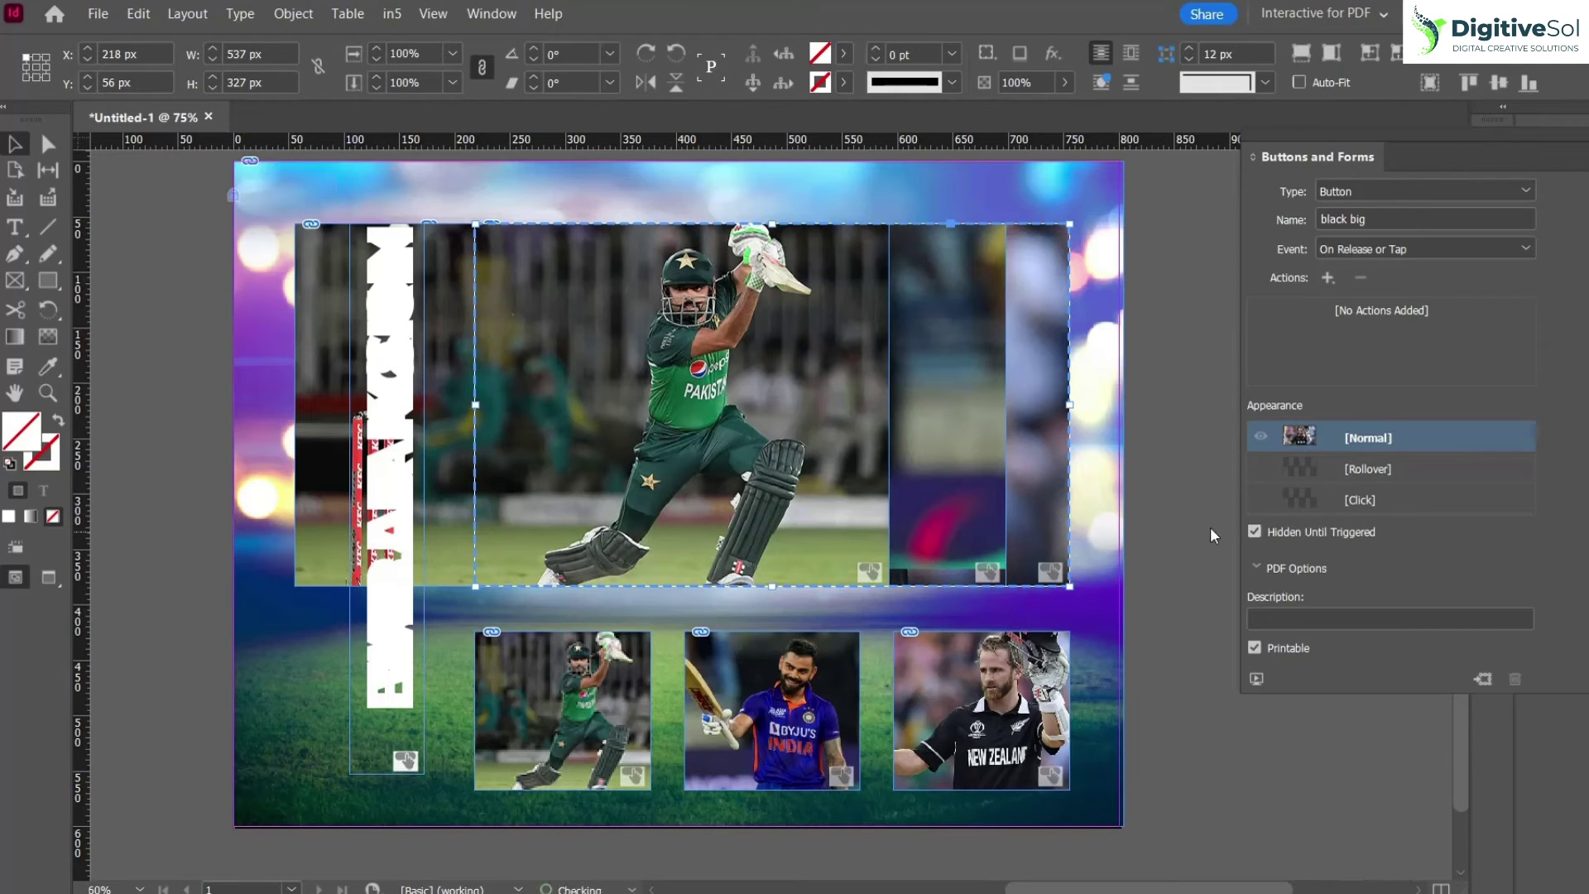
- Align the right edges of the three large player images so they are stacked in the original frame position
left_click(1127, 518)
left_click(797, 430)
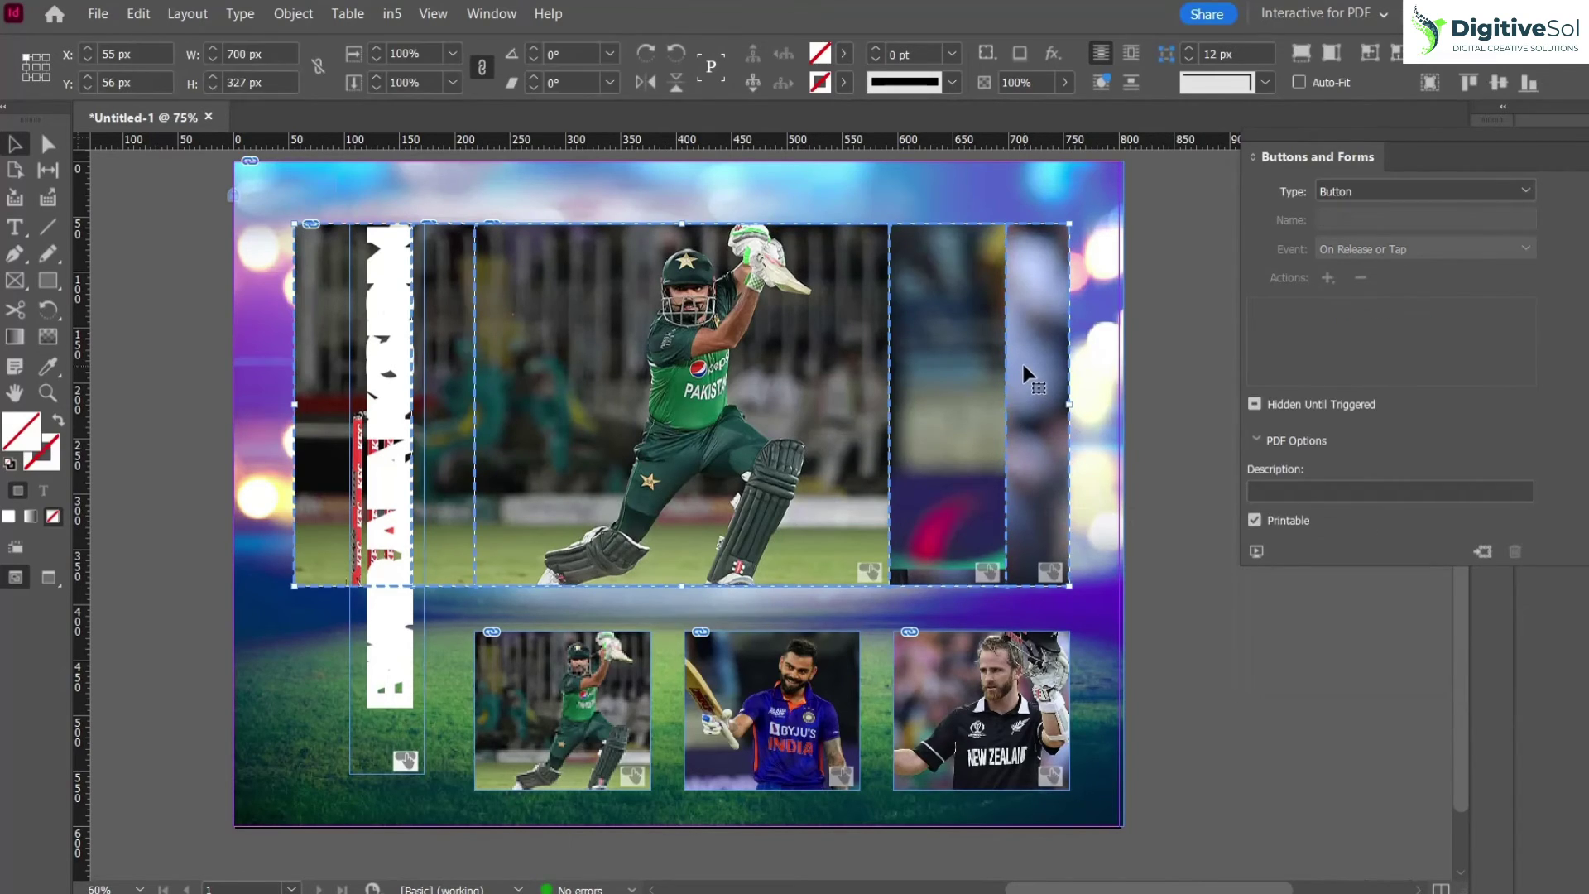
left_click(1524, 56)
left_click(1136, 308)
- Spread the stacked name buttons apart and turn on Hidden Until Triggered for Blue text and black text
left_click_drag(400, 465, 290, 465)
left_click_drag(404, 460, 479, 460)
left_click(272, 575)
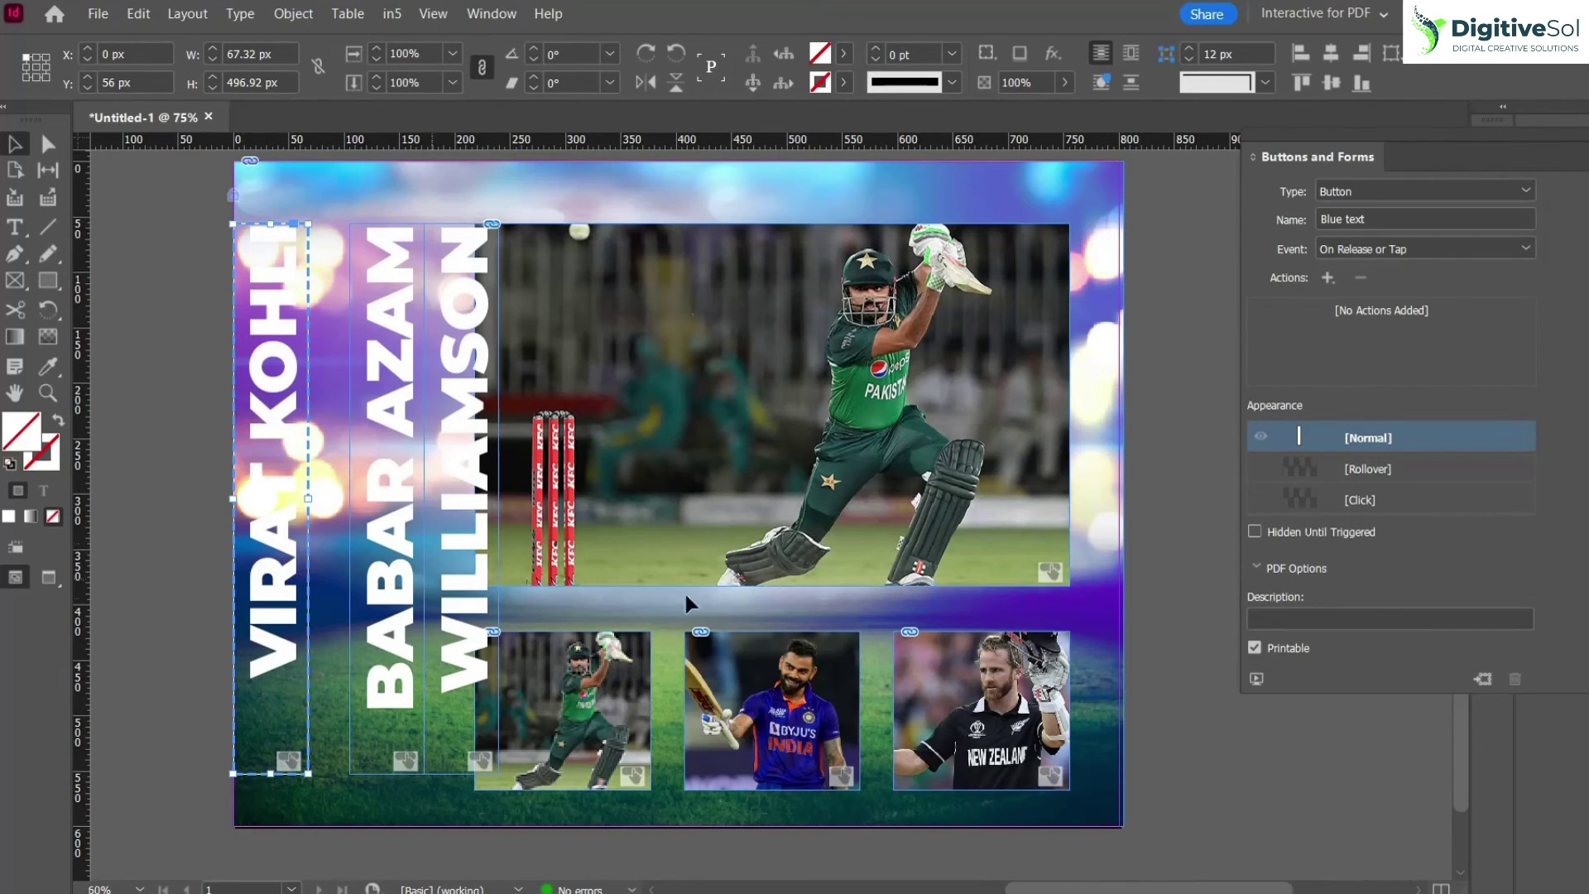
left_click(1253, 532)
left_click(455, 450)
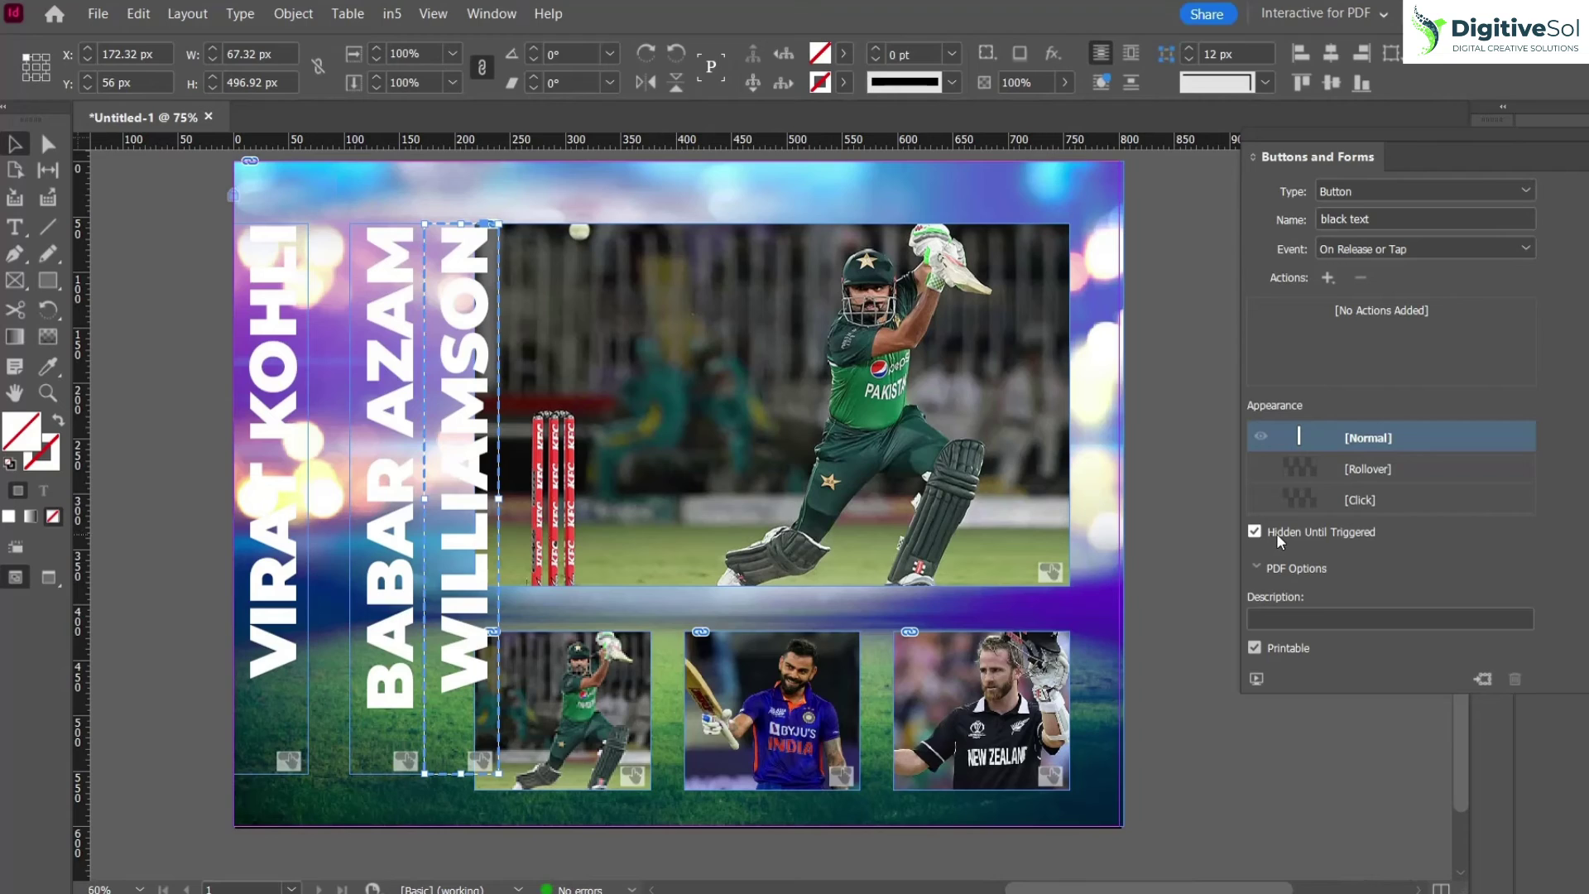
left_click(400, 508)
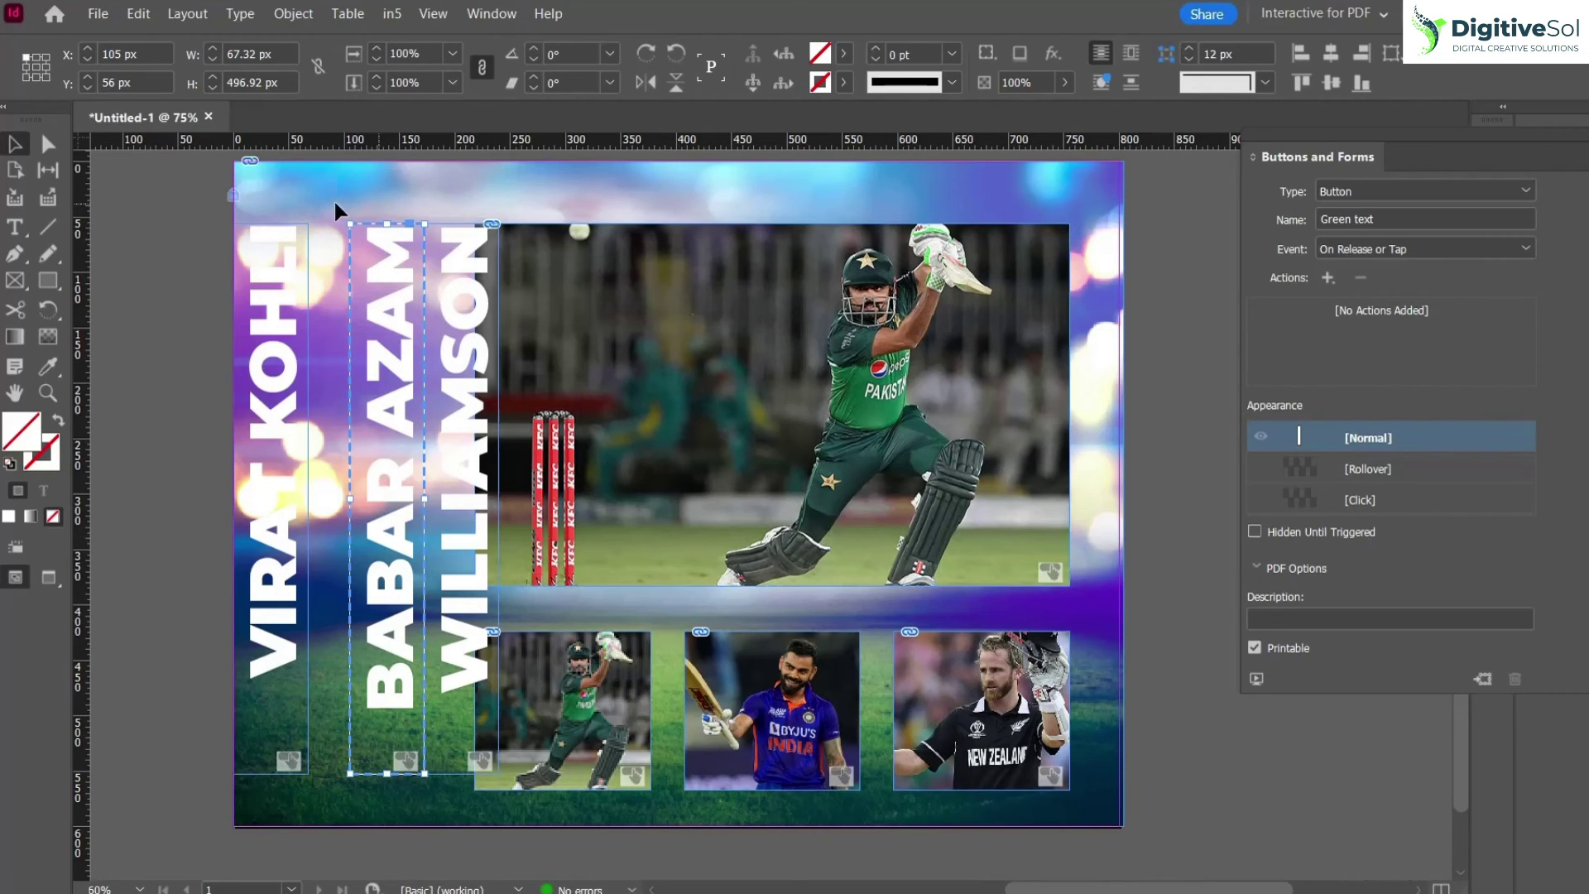
- Align the VIRAT KOHLI and WILLIAMSON name buttons back onto the BABAR AZAM button
left_click_drag(275, 219, 458, 464)
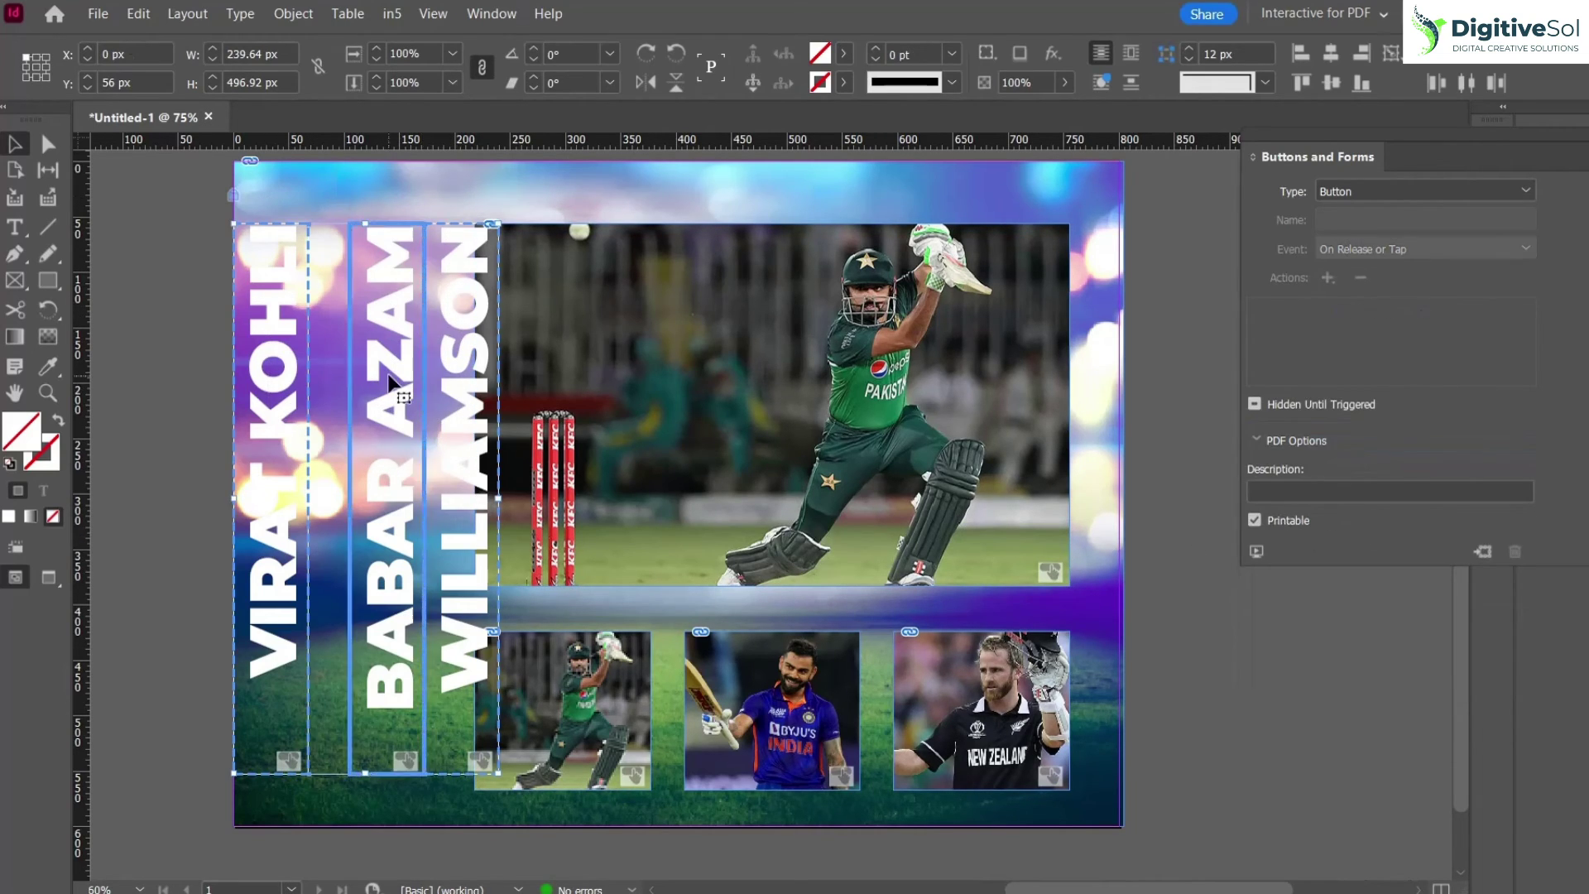
left_click(1360, 54)
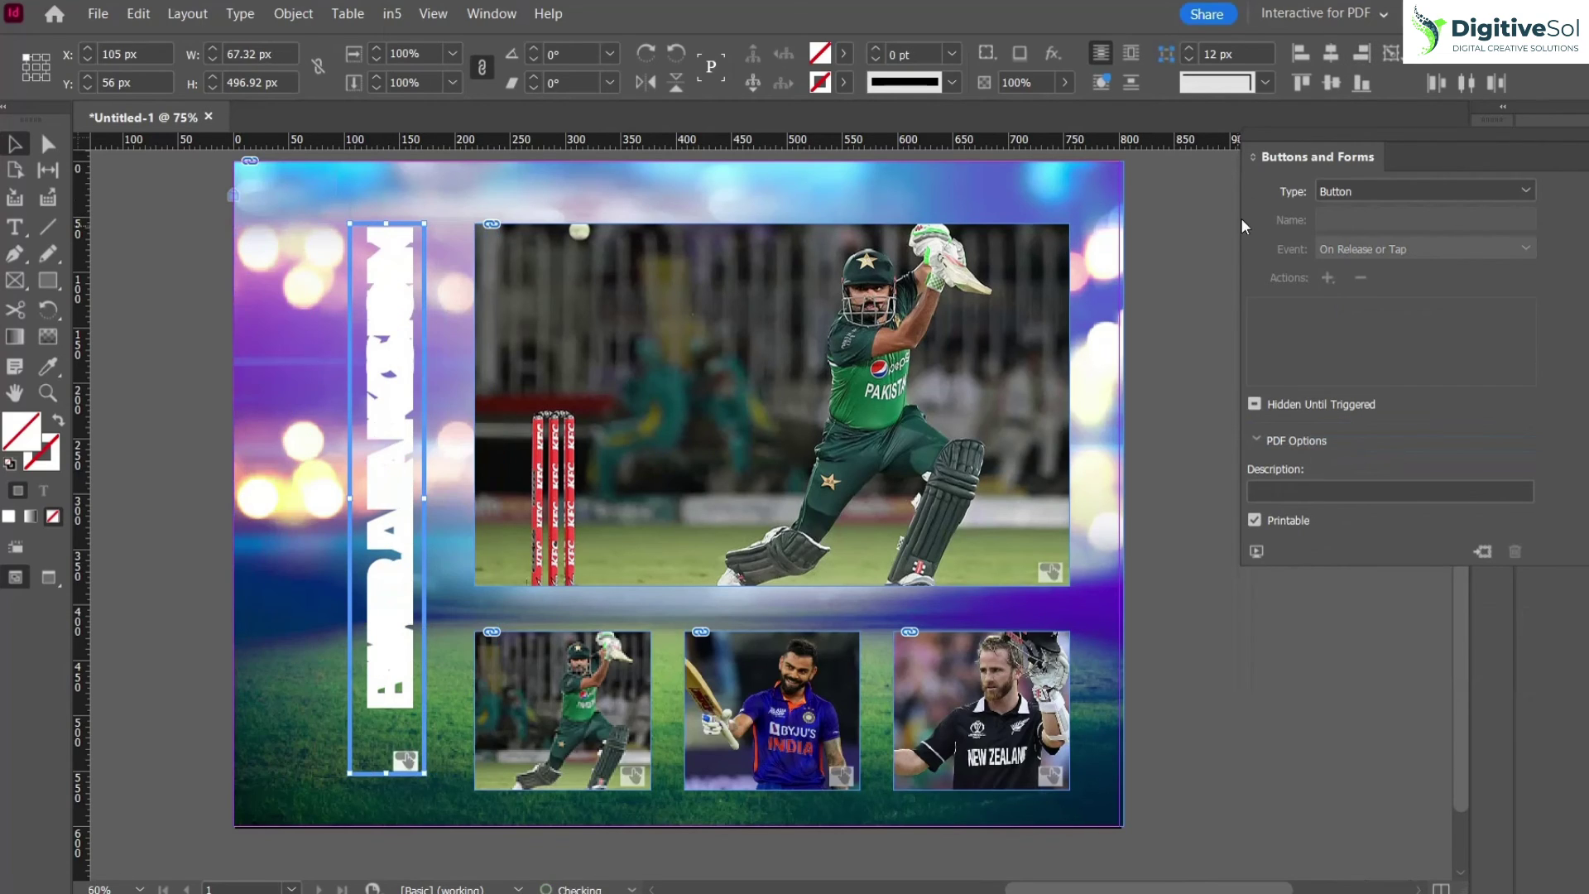
left_click(1209, 287)
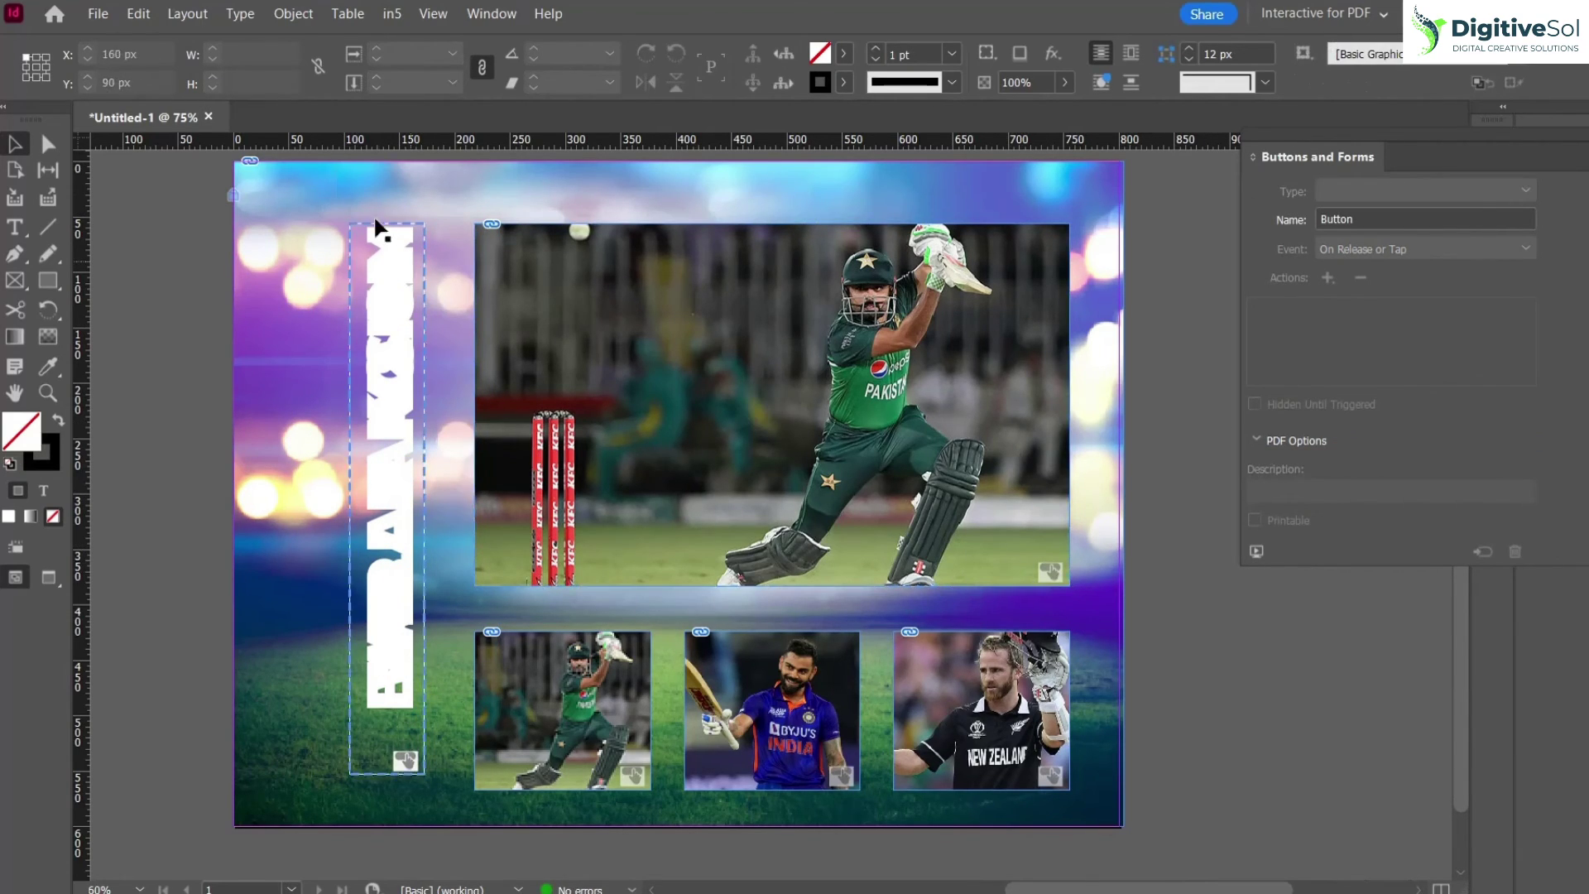
- Export the document as an Adobe PDF (Interactive) named Untitled-1 into the Indesign folder
left_click(100, 23)
left_click(141, 438)
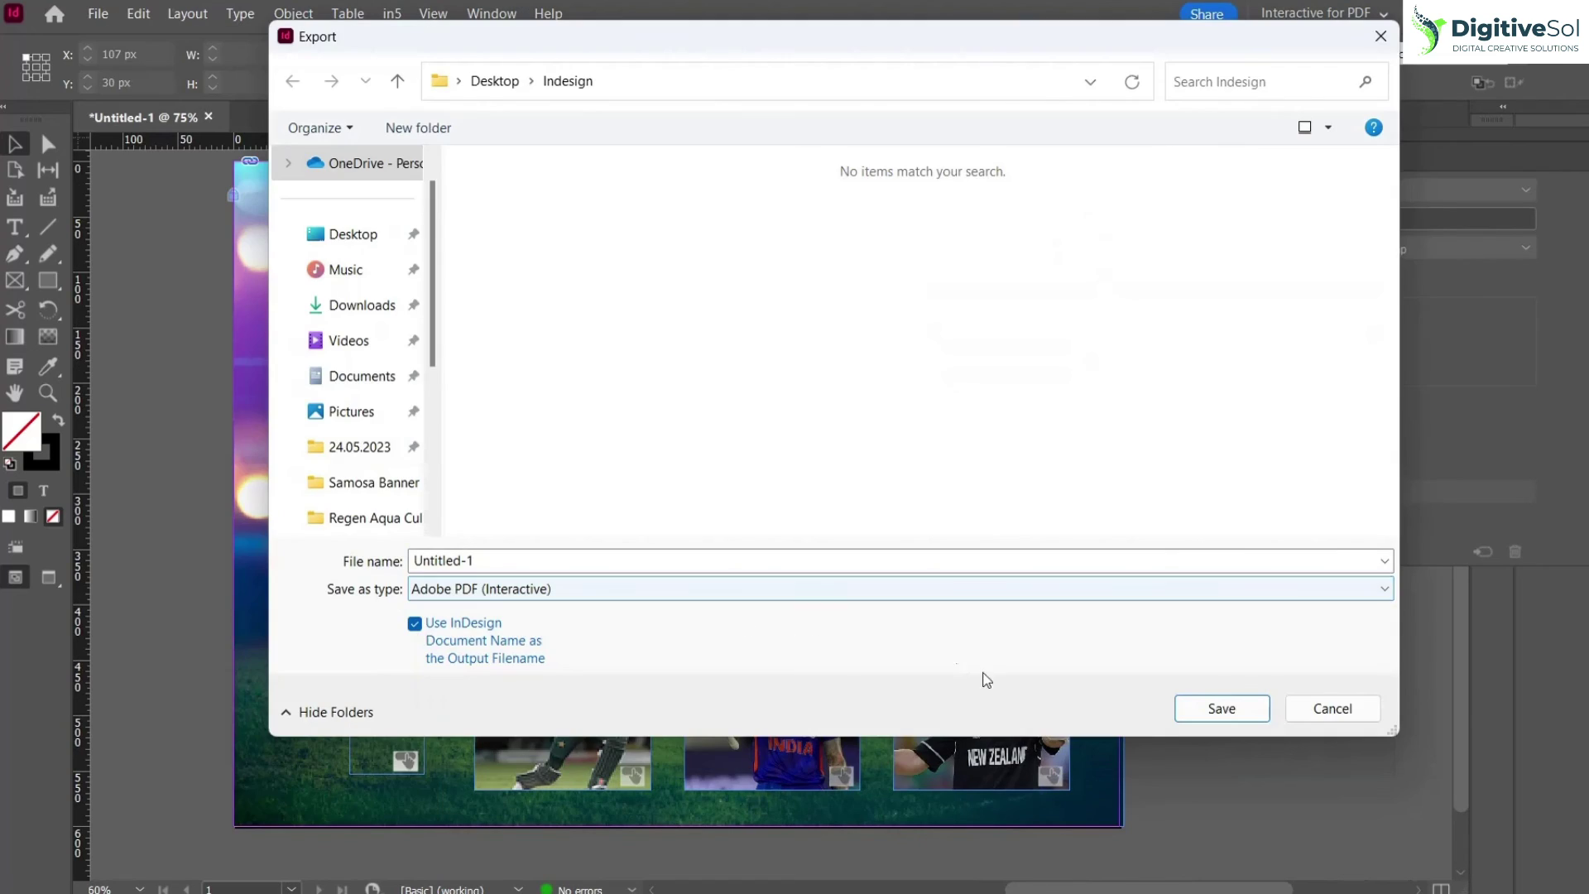
left_click(1197, 704)
left_click(1029, 736)
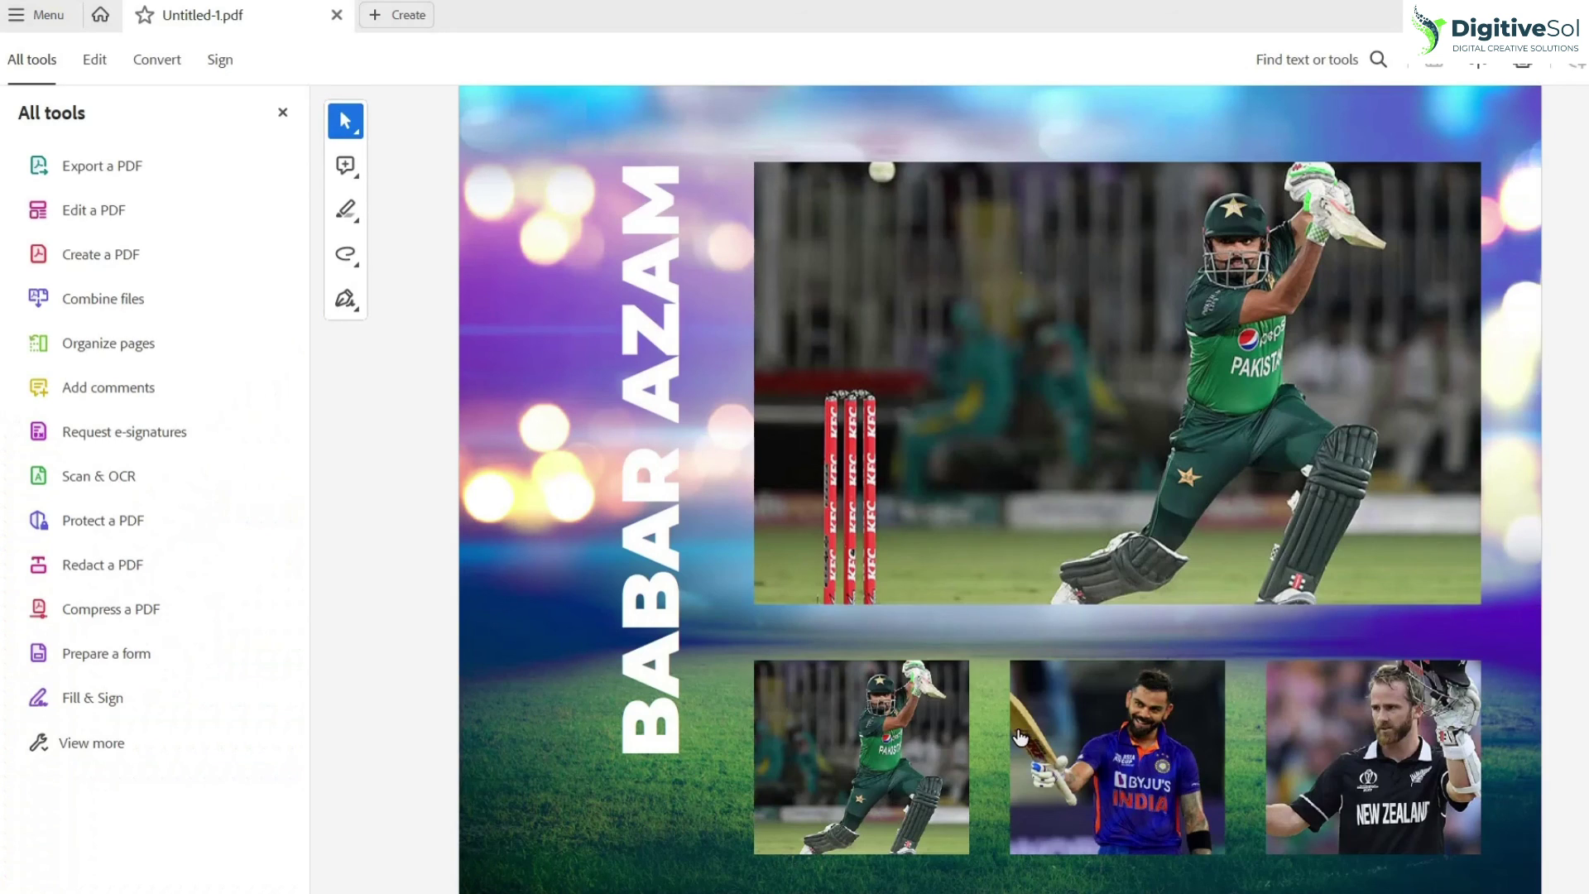
- Test all three player thumbnails in the exported PDF to check how the large image and name text switch
left_click(1119, 735)
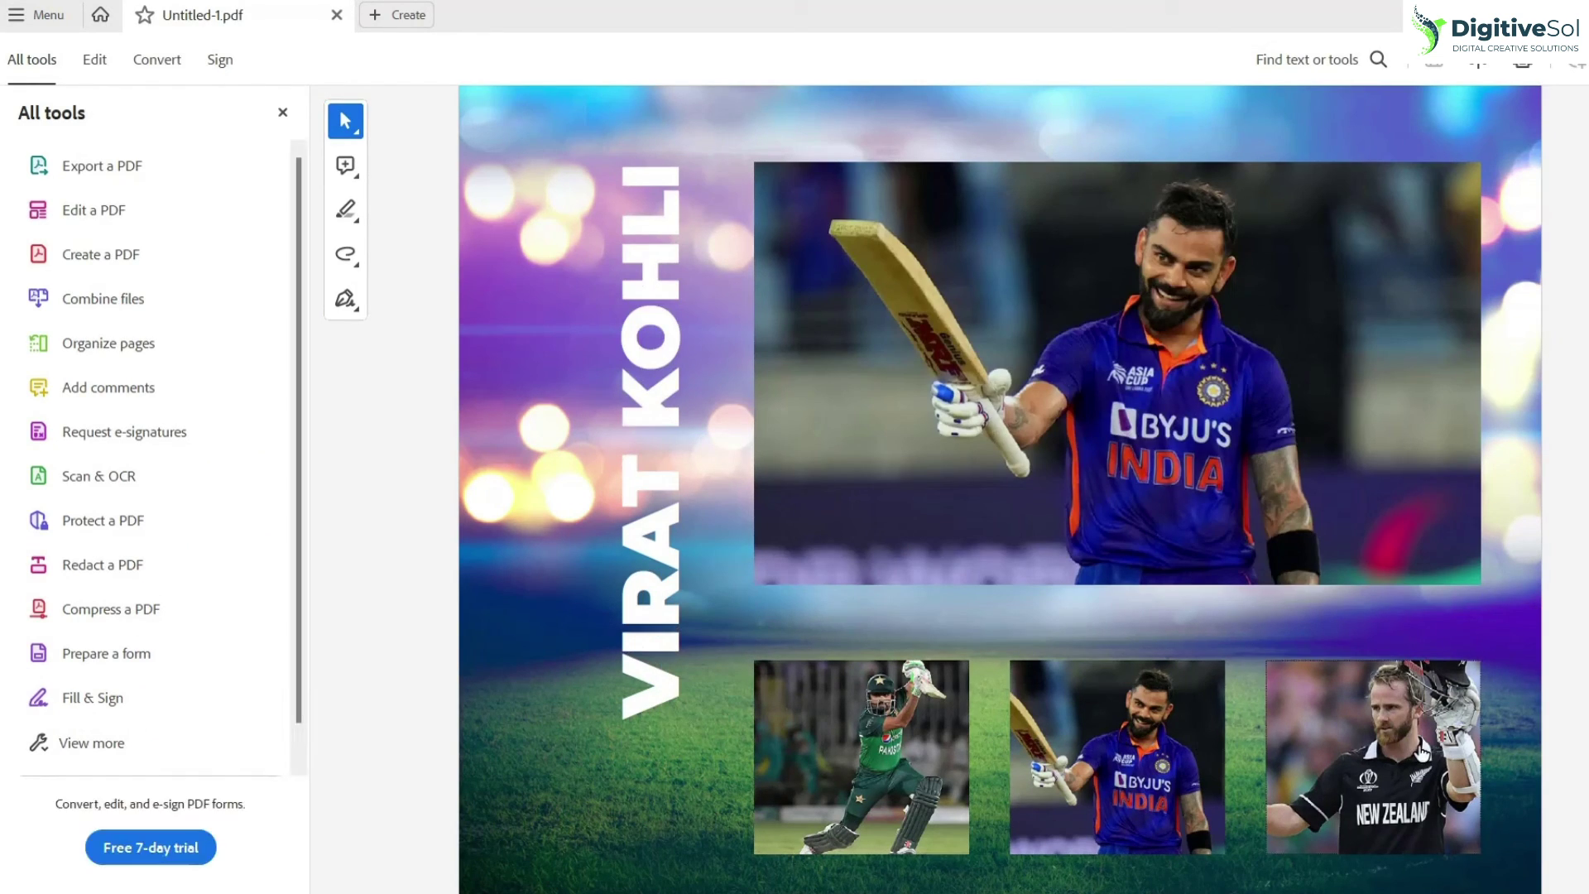
left_click(1423, 752)
left_click(1208, 744)
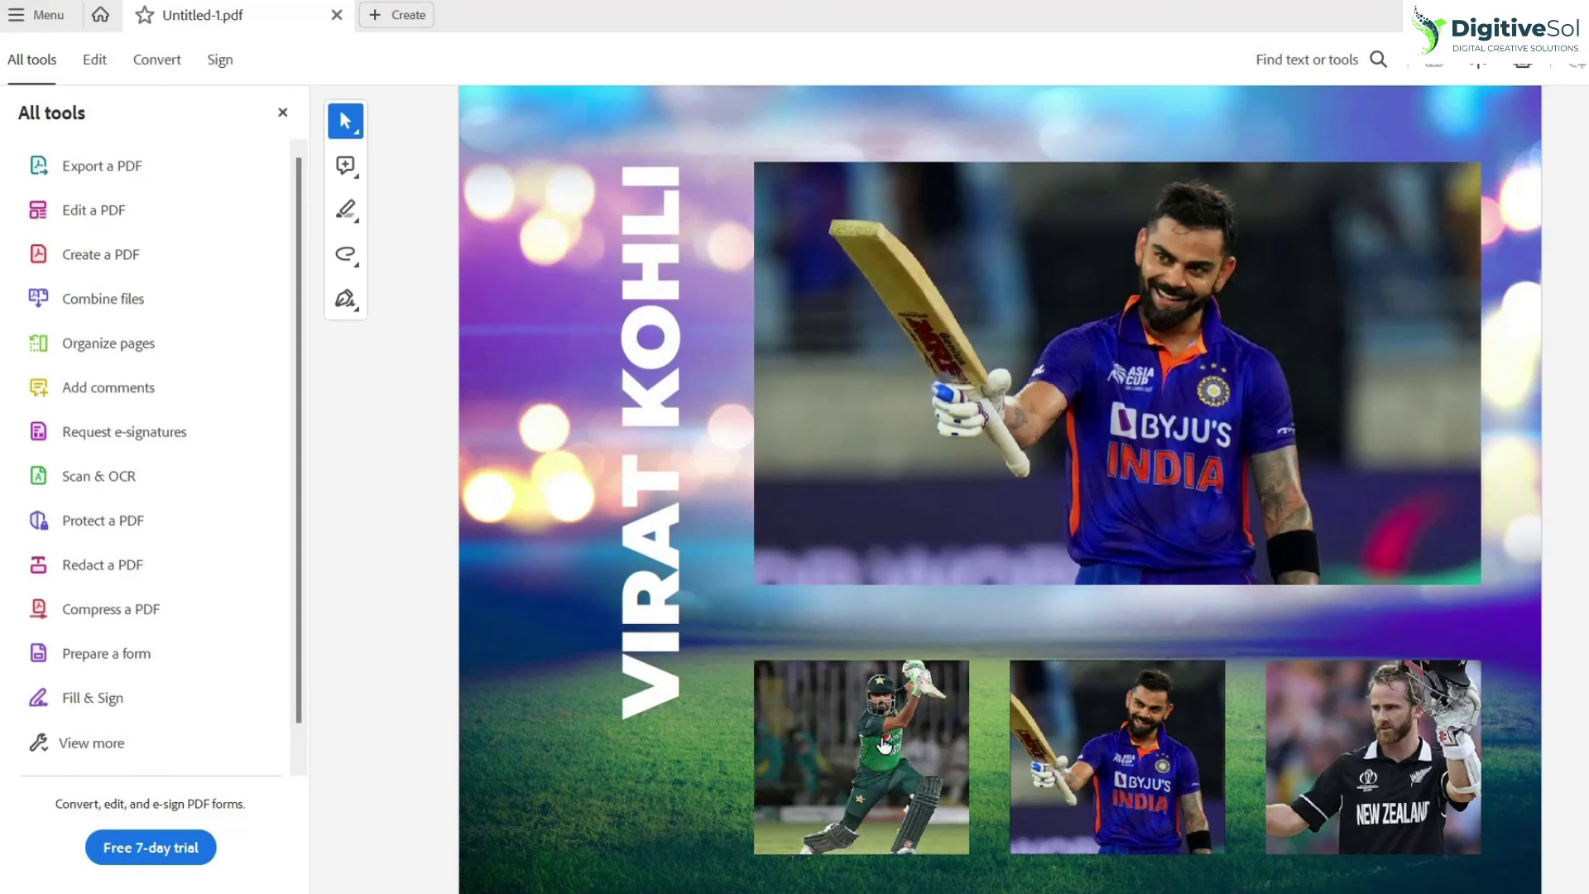
left_click(881, 741)
left_click(1137, 739)
left_click(1373, 745)
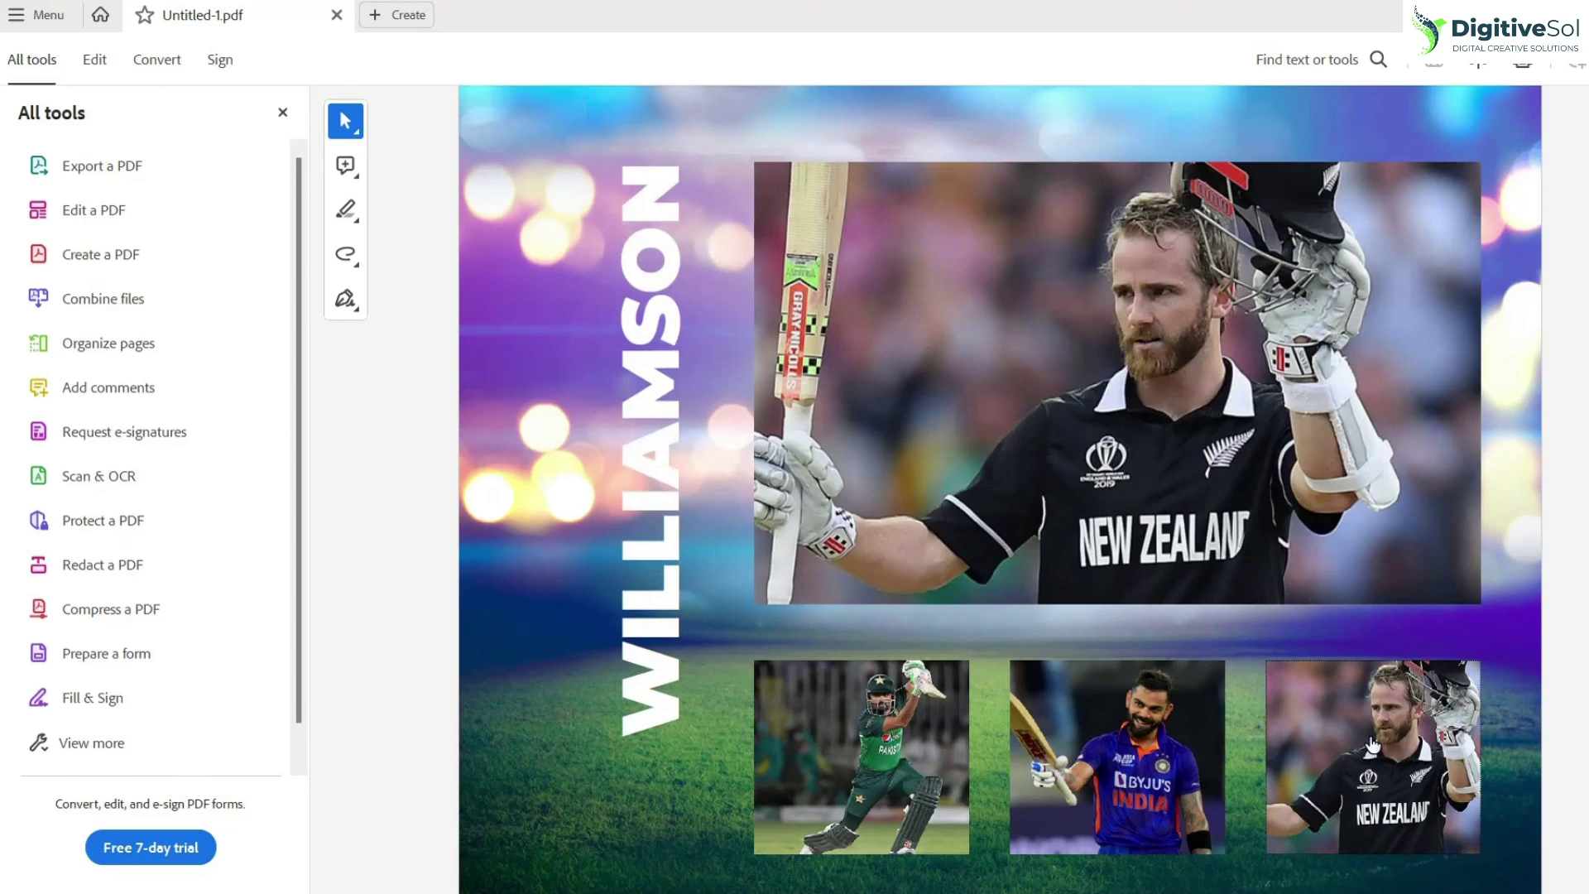